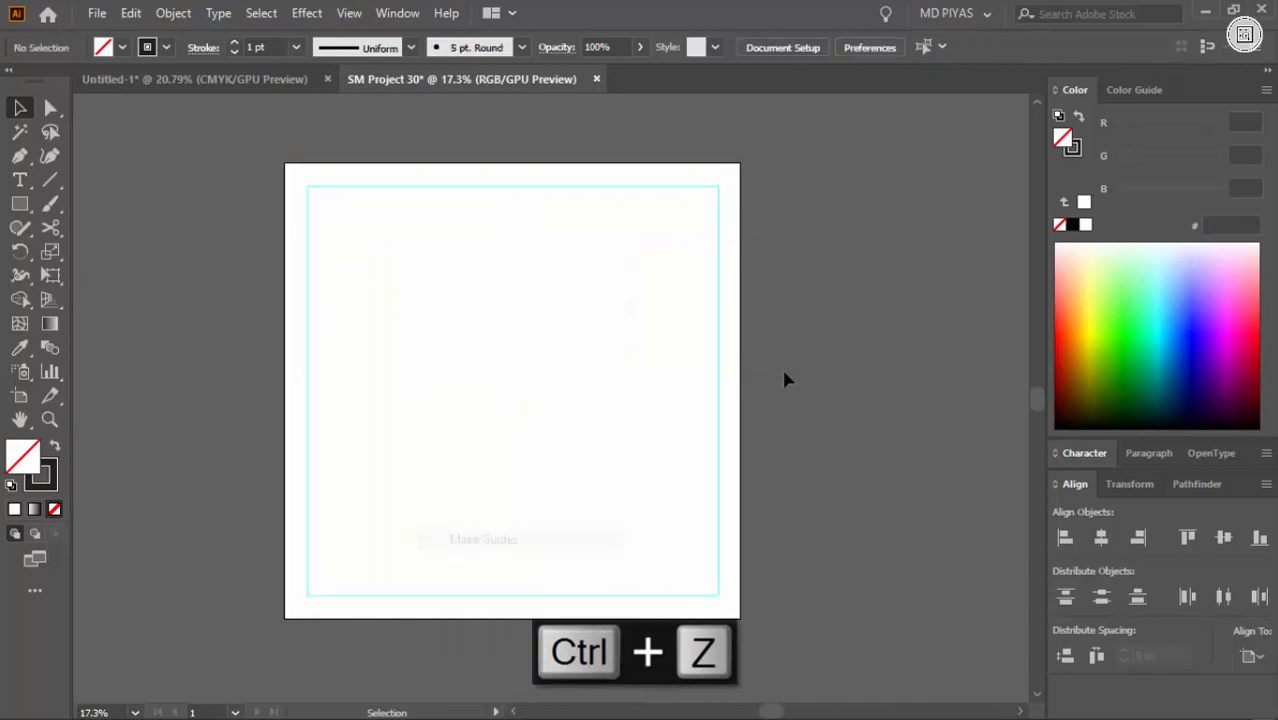
Step: Bring the furniture sale design image from Untitled-1 onto the SM Project 30 artboard
left_click(284, 79)
left_click_drag(556, 298, 458, 260)
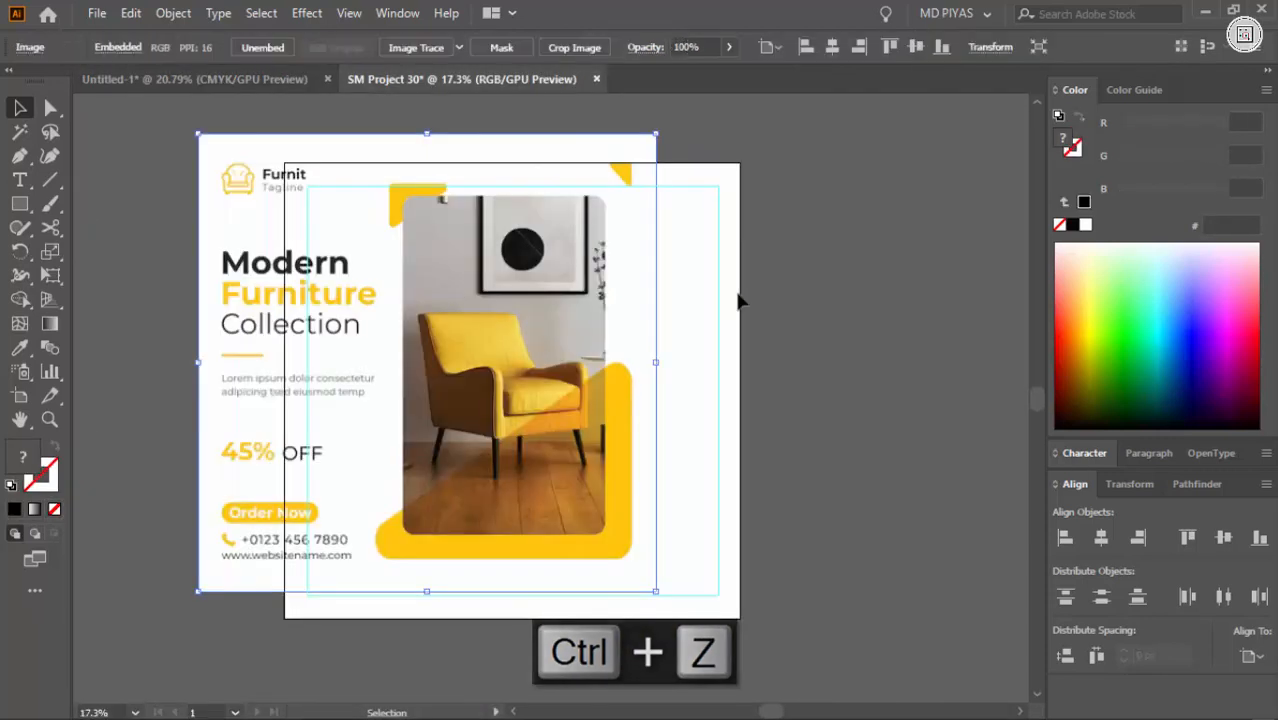
Step: Centre the image horizontally and vertically on the artboard, then zoom so the poster fills the window
left_click(1101, 538)
left_click(1224, 538)
left_click(926, 478)
left_click_drag(599, 320, 491, 315)
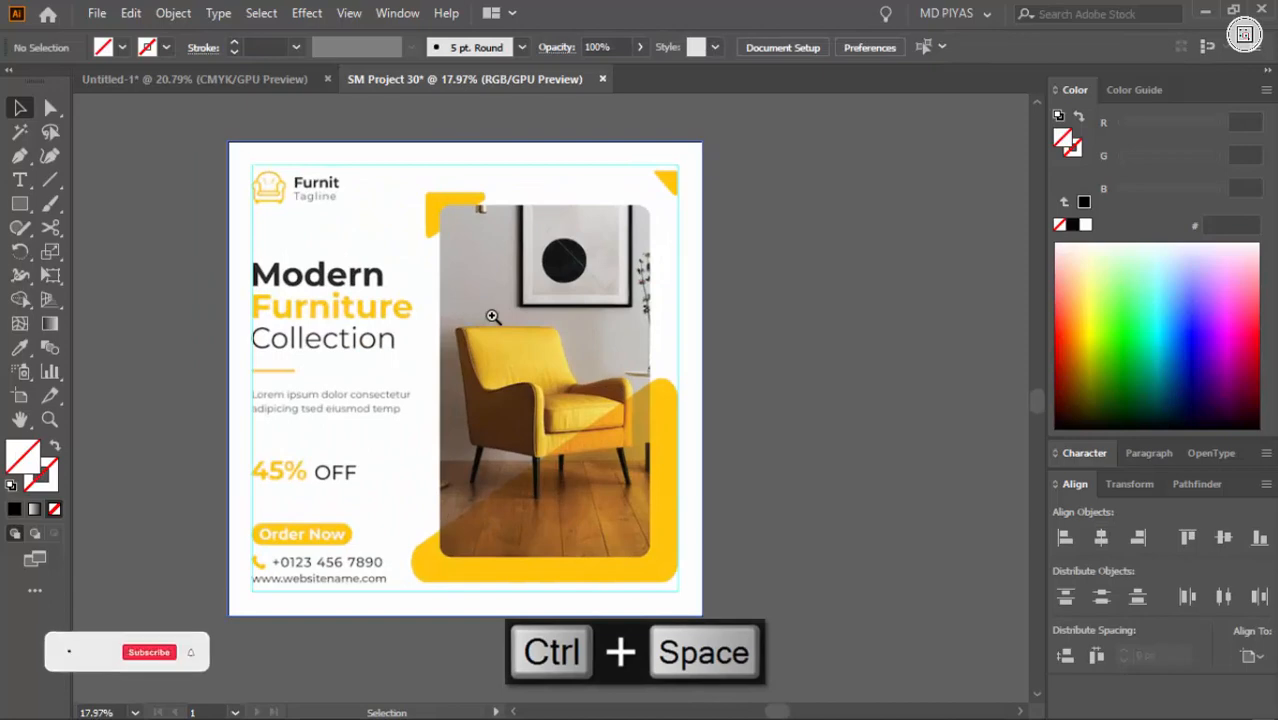
left_click(489, 311, "ctrl")
left_click_drag(489, 311, 590, 415)
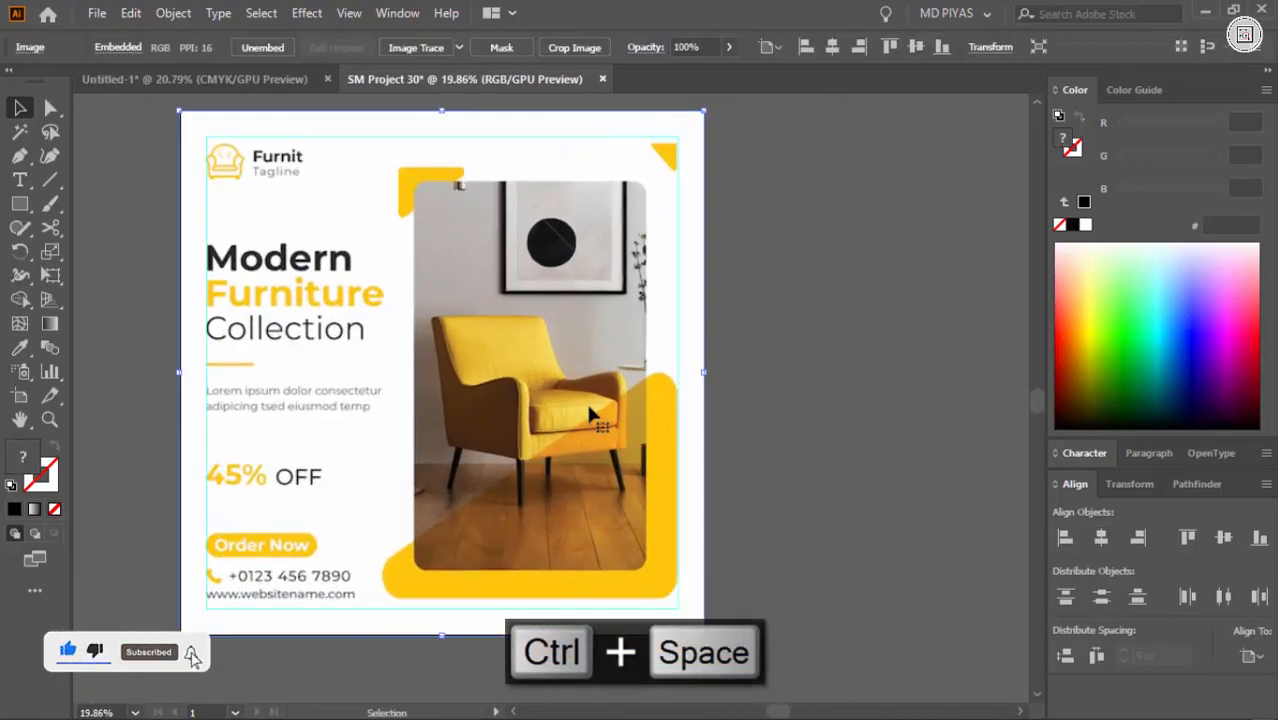
left_click(856, 462)
left_click_drag(856, 462, 670, 456)
Step: Draw a rounded rectangle with a black 5 pt outline over the chair photo, lock it, and paste a copy in front
key("m")
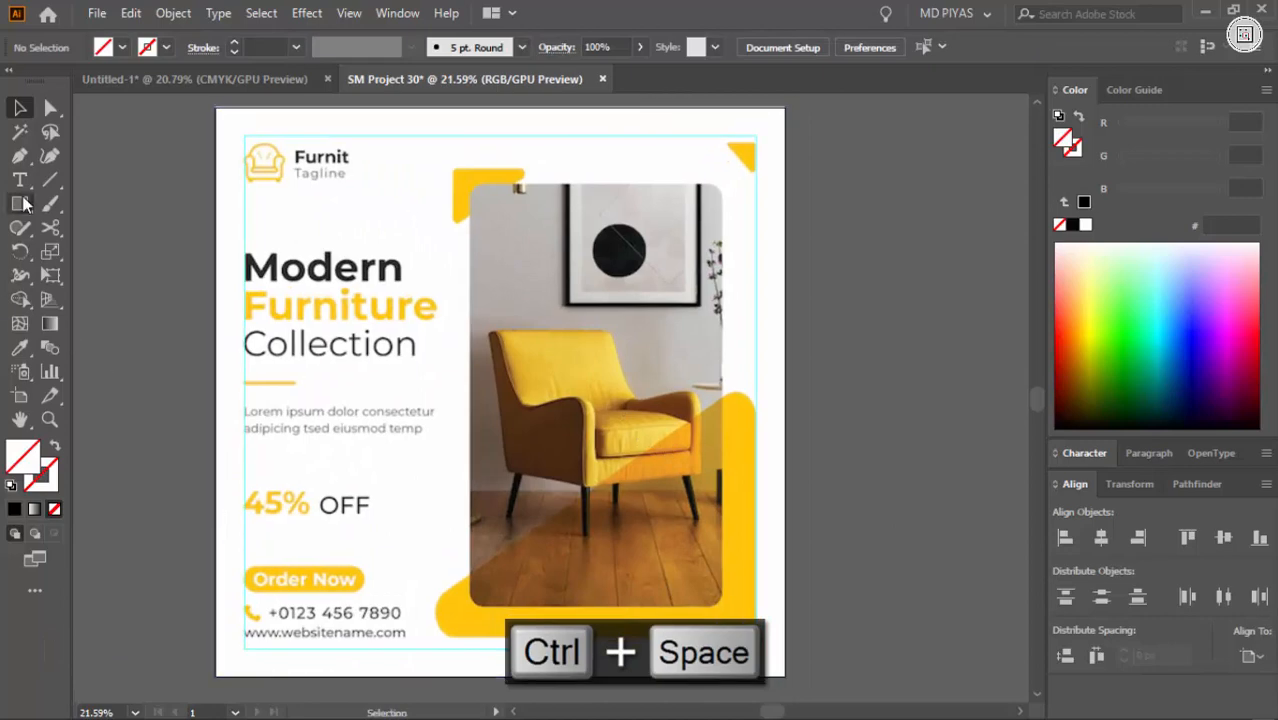
mouse_move(470, 184)
left_mouse_down()
mouse_move(722, 542)
mouse_move(721, 606)
left_mouse_up()
key("a")
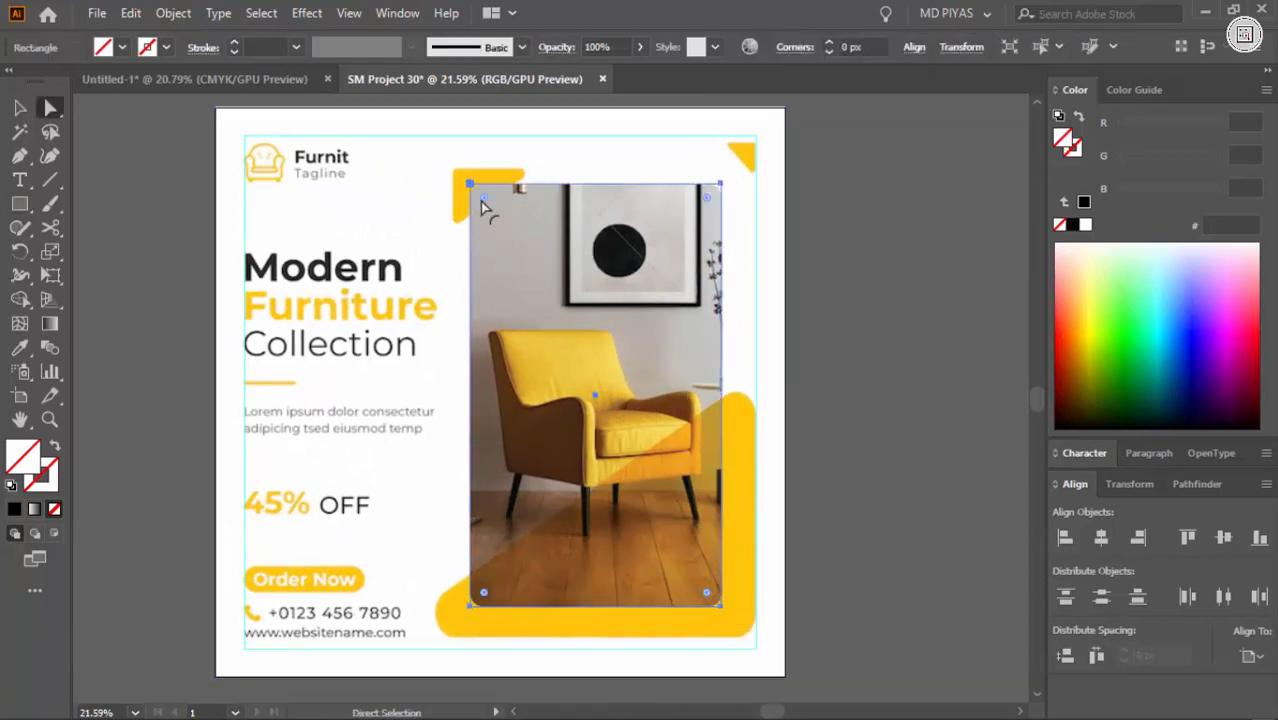
key("v")
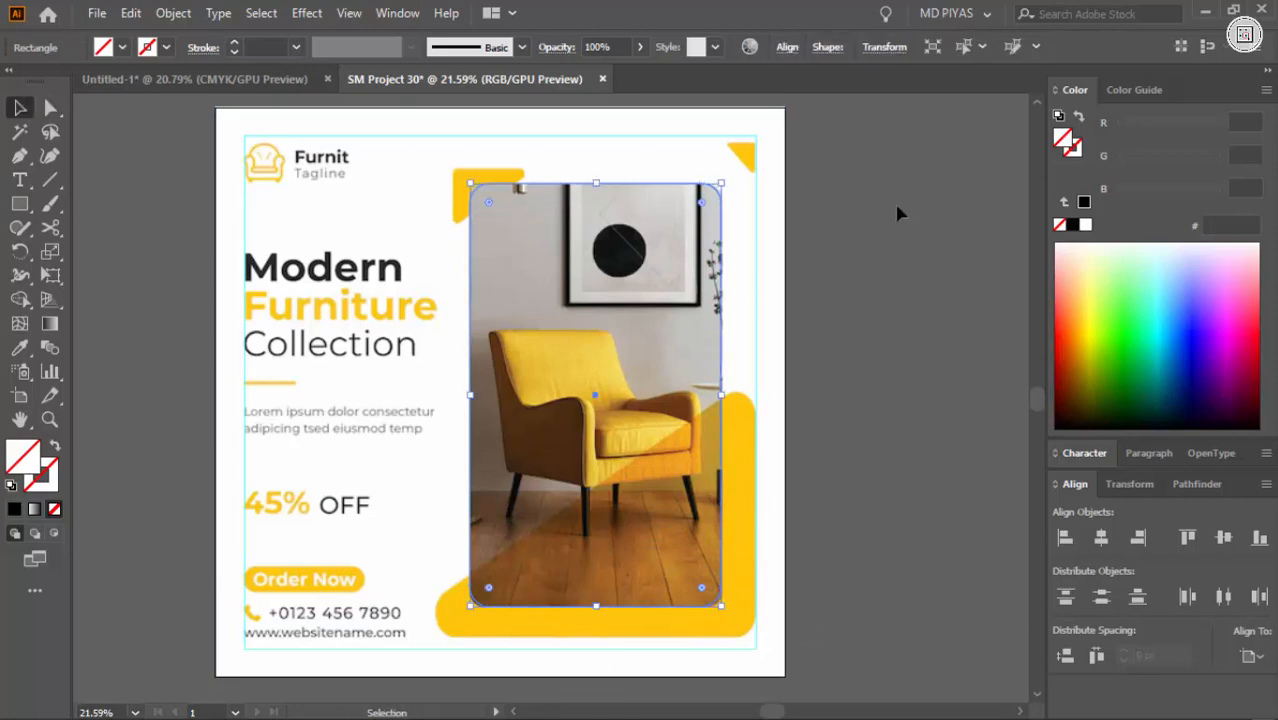
left_click(894, 202)
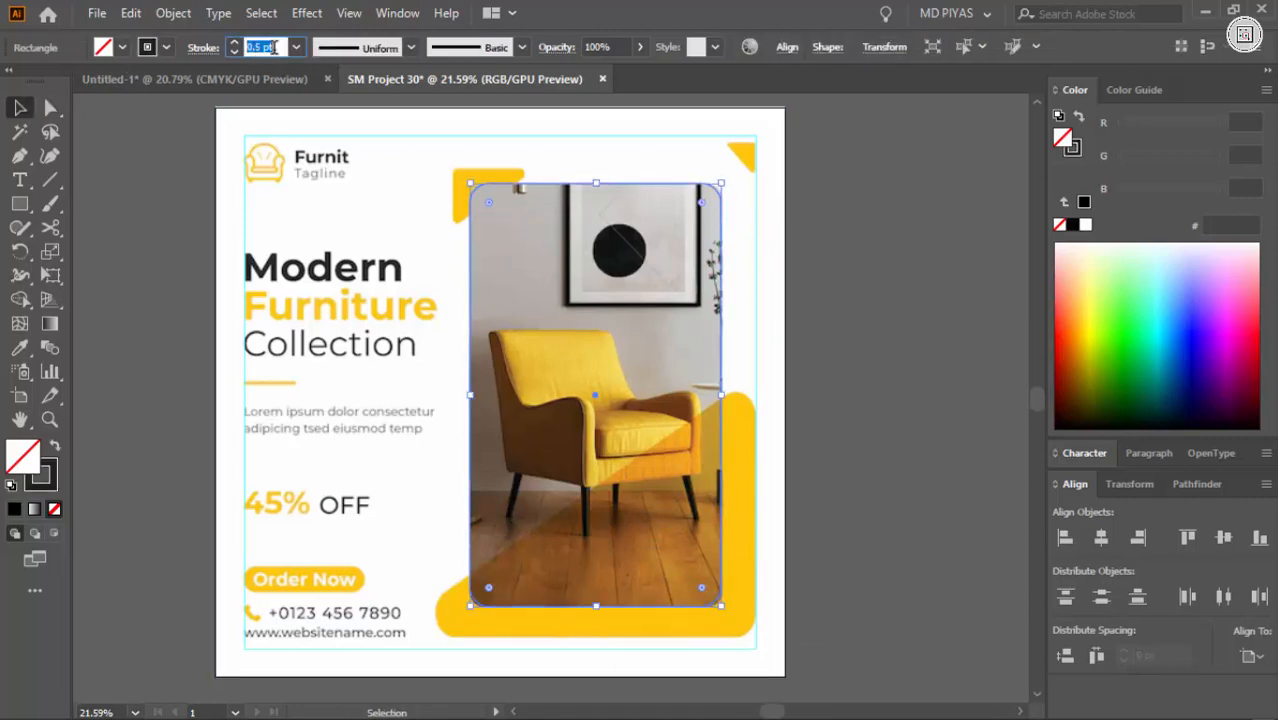
key("ctrl+2")
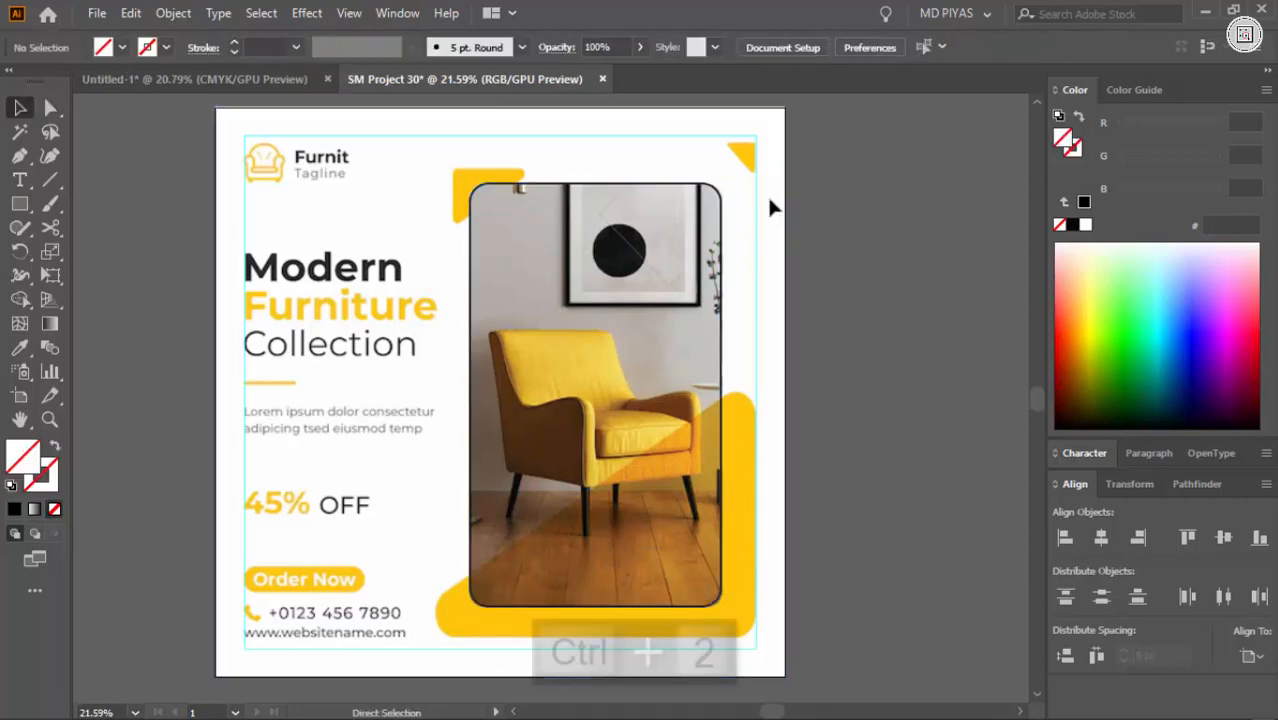
scroll(626, 497, "down", 1)
scroll(659, 512, "up", 1)
key("ctrl+f")
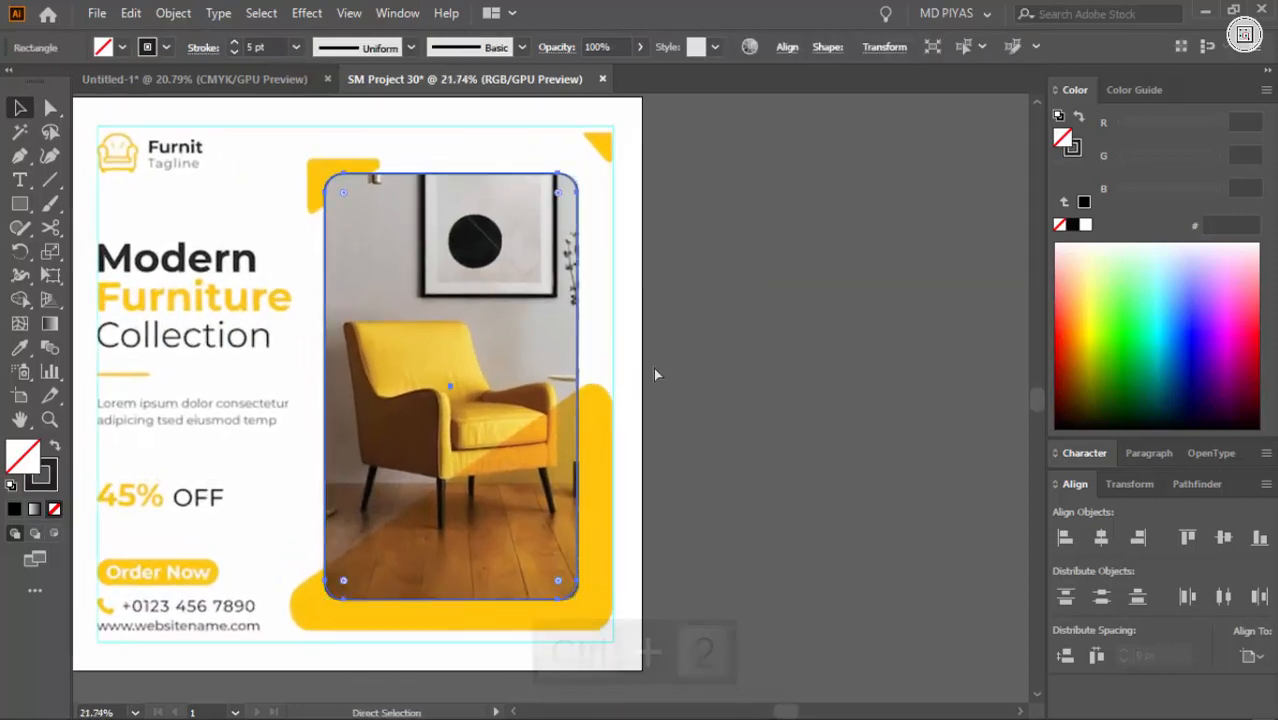
left_click(585, 385)
left_click_drag(579, 379, 612, 397)
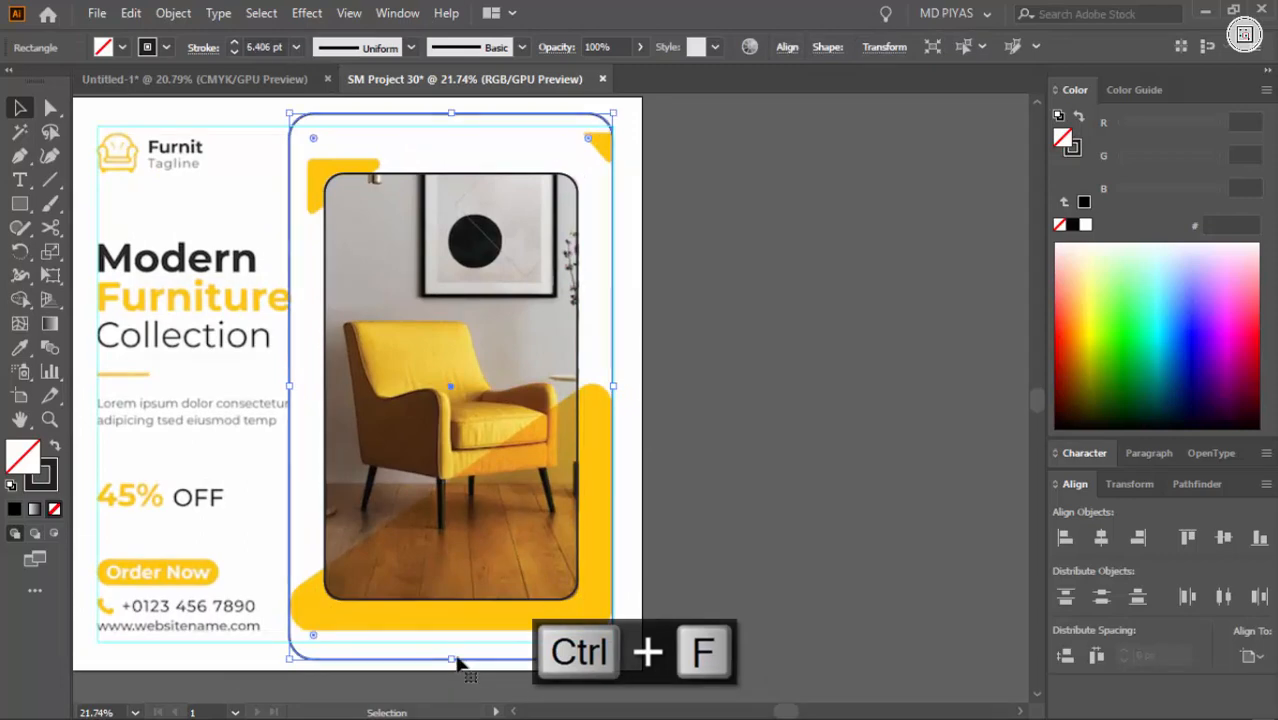
left_click_drag(456, 659, 455, 630)
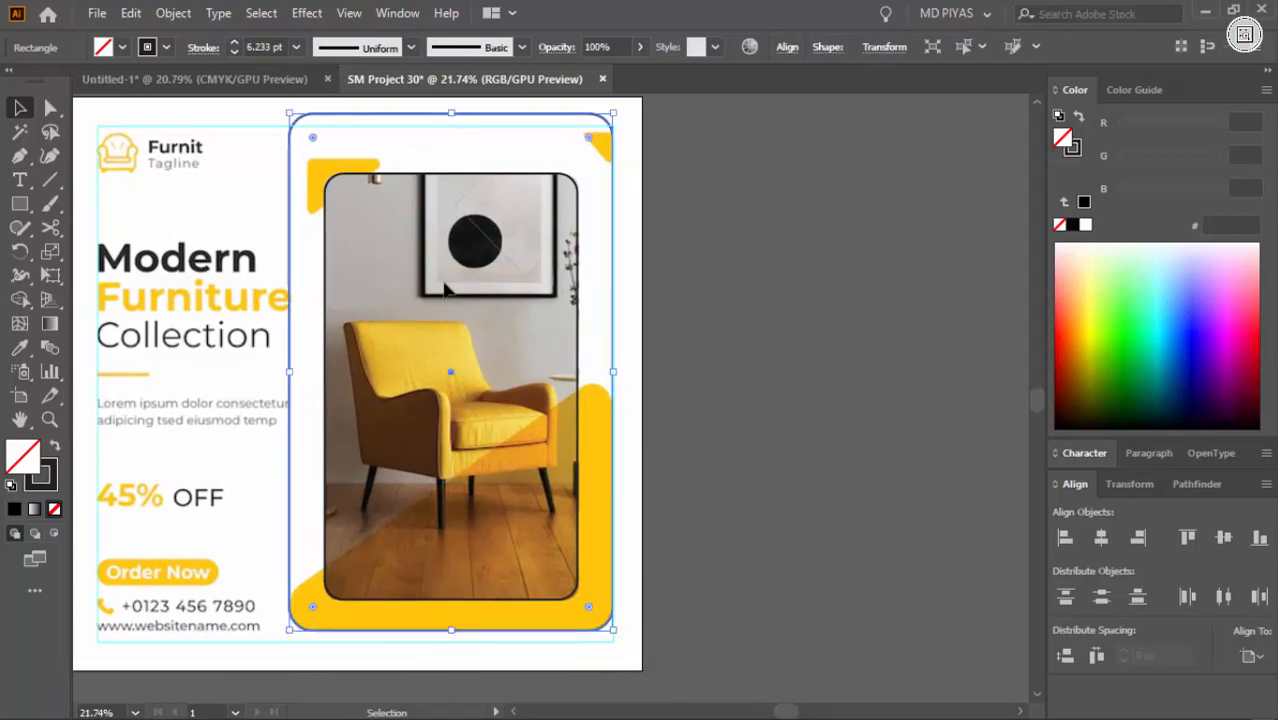
left_click_drag(455, 133, 508, 383)
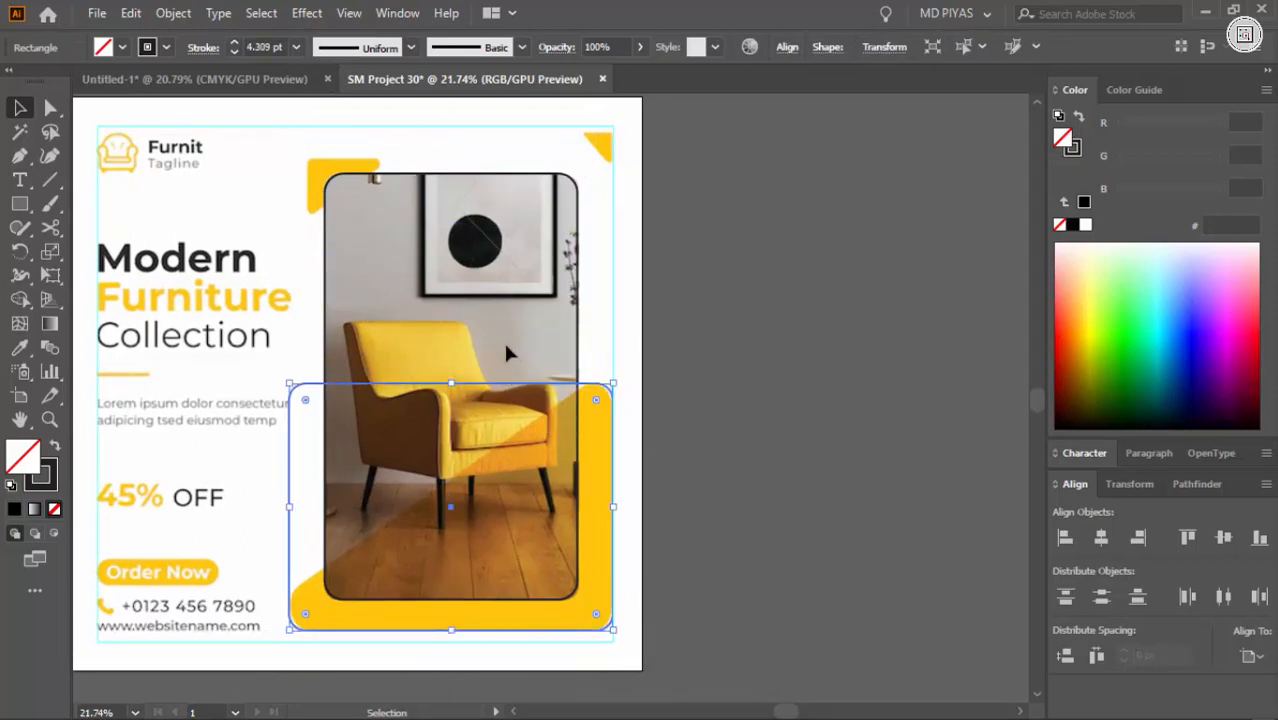
key("a")
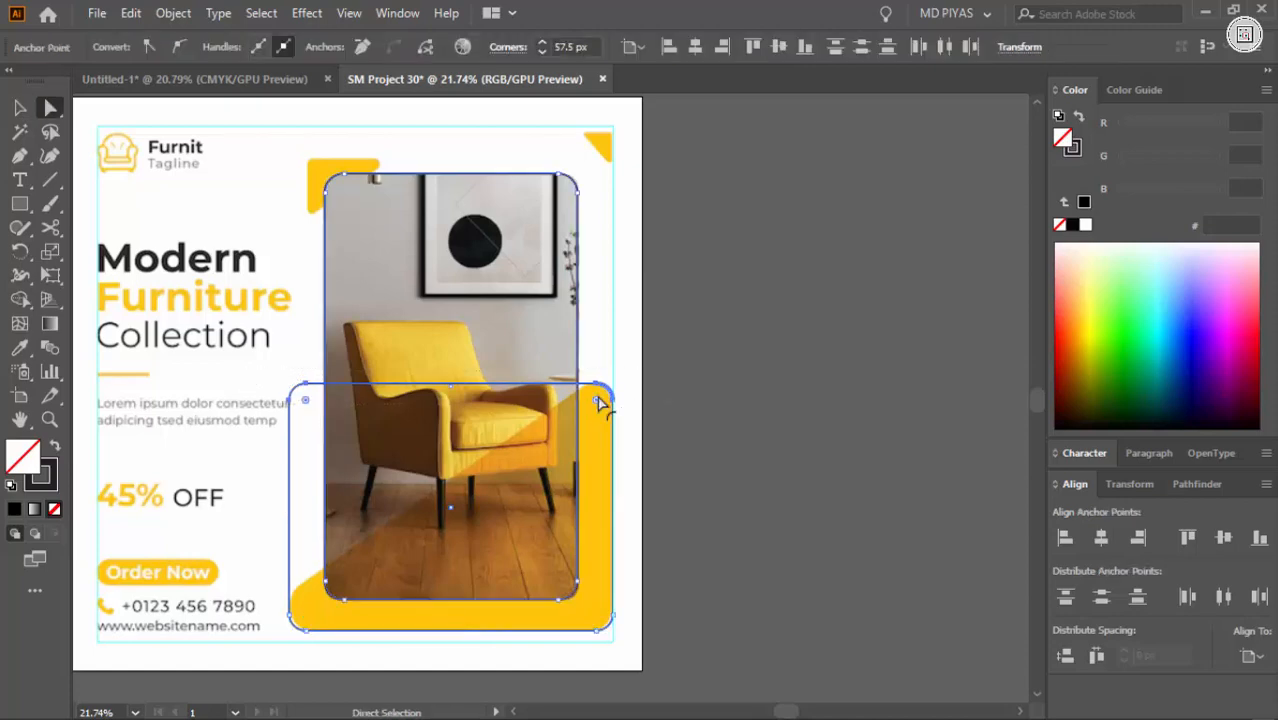
left_click(279, 366)
left_click(305, 418)
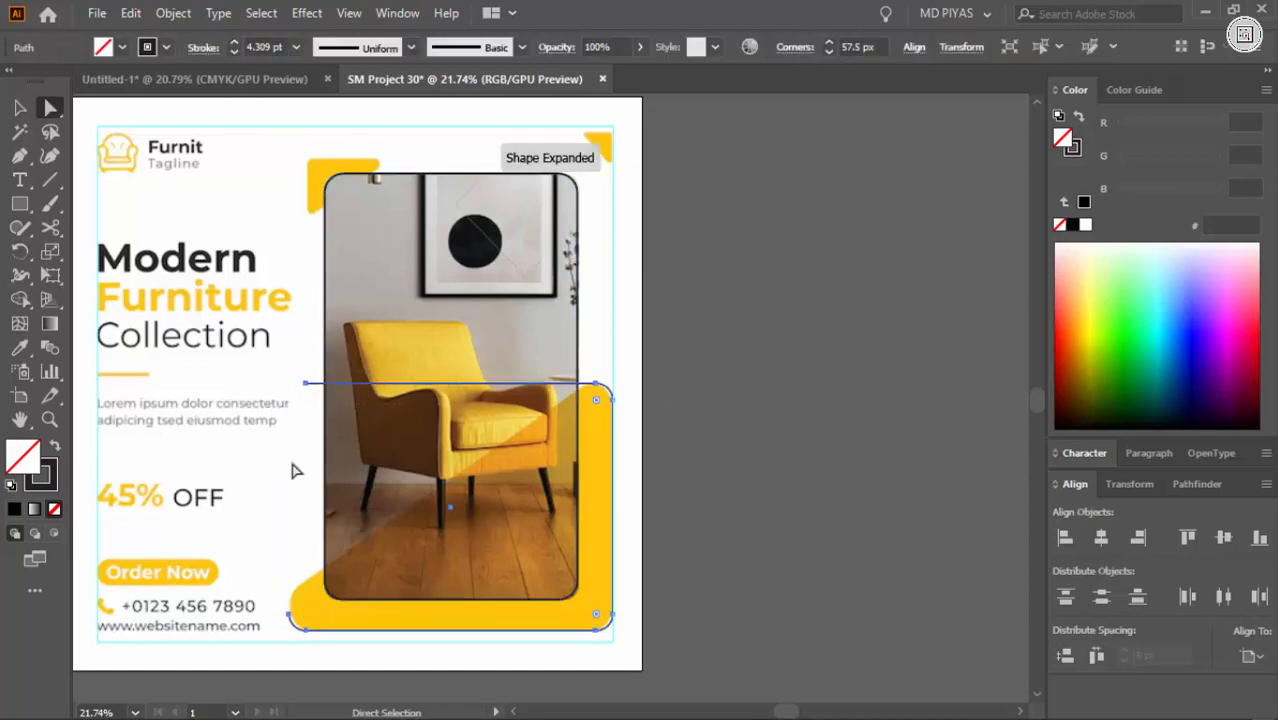
key("ctrl+z")
key("ctrl+z")
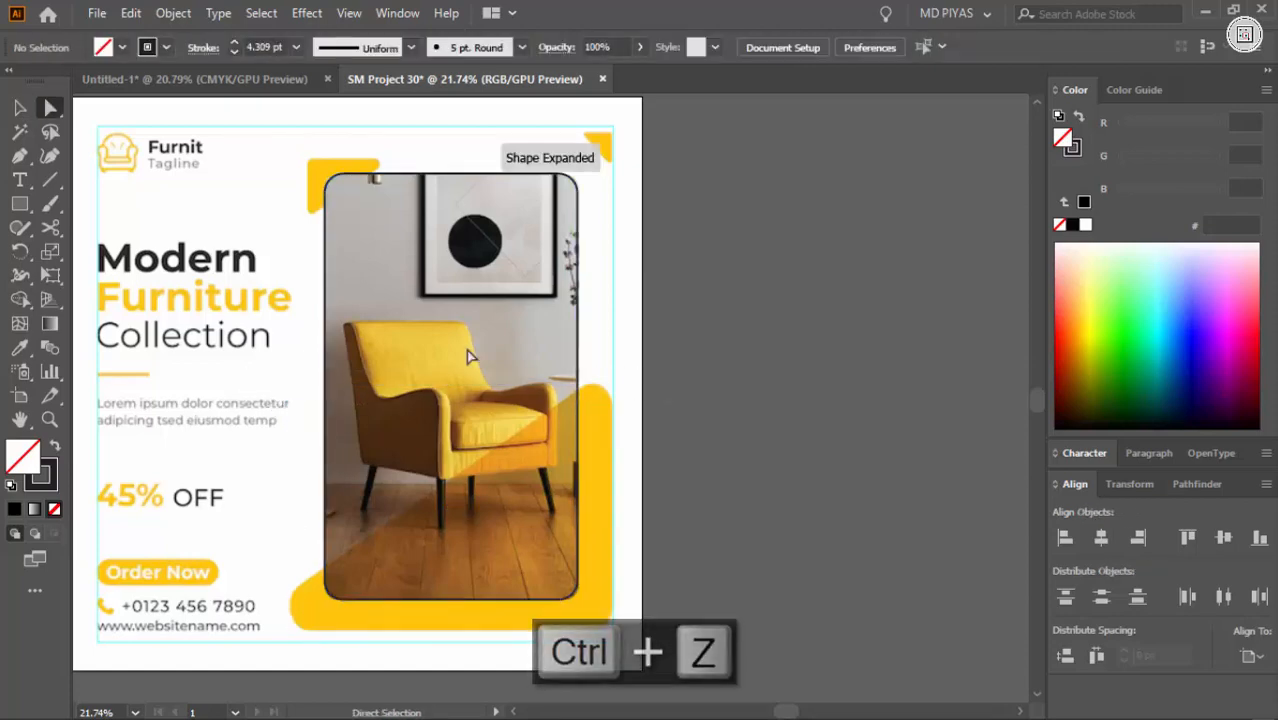
key("v")
left_click_drag(623, 242, 499, 408)
key("p")
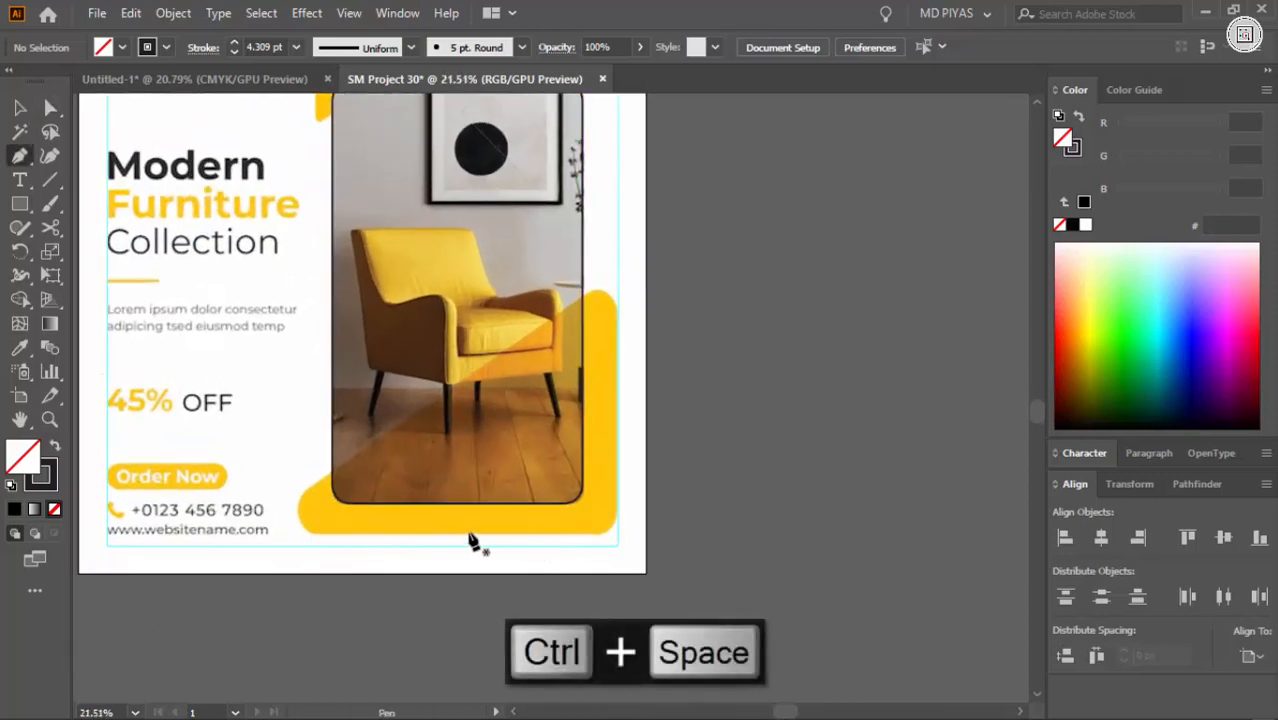
Step: Trace the yellow block's bottom, right edge and diagonal with a Pen path
left_click(617, 532)
left_click(617, 282)
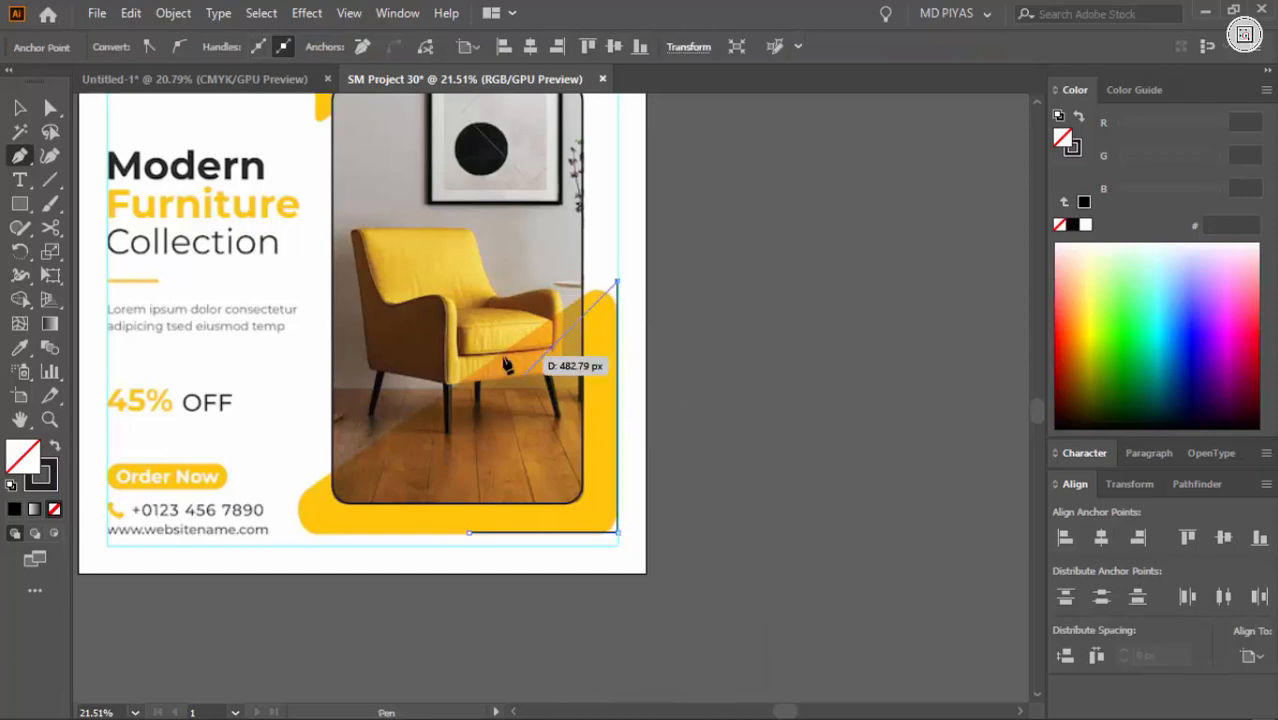
key("ctrl+z")
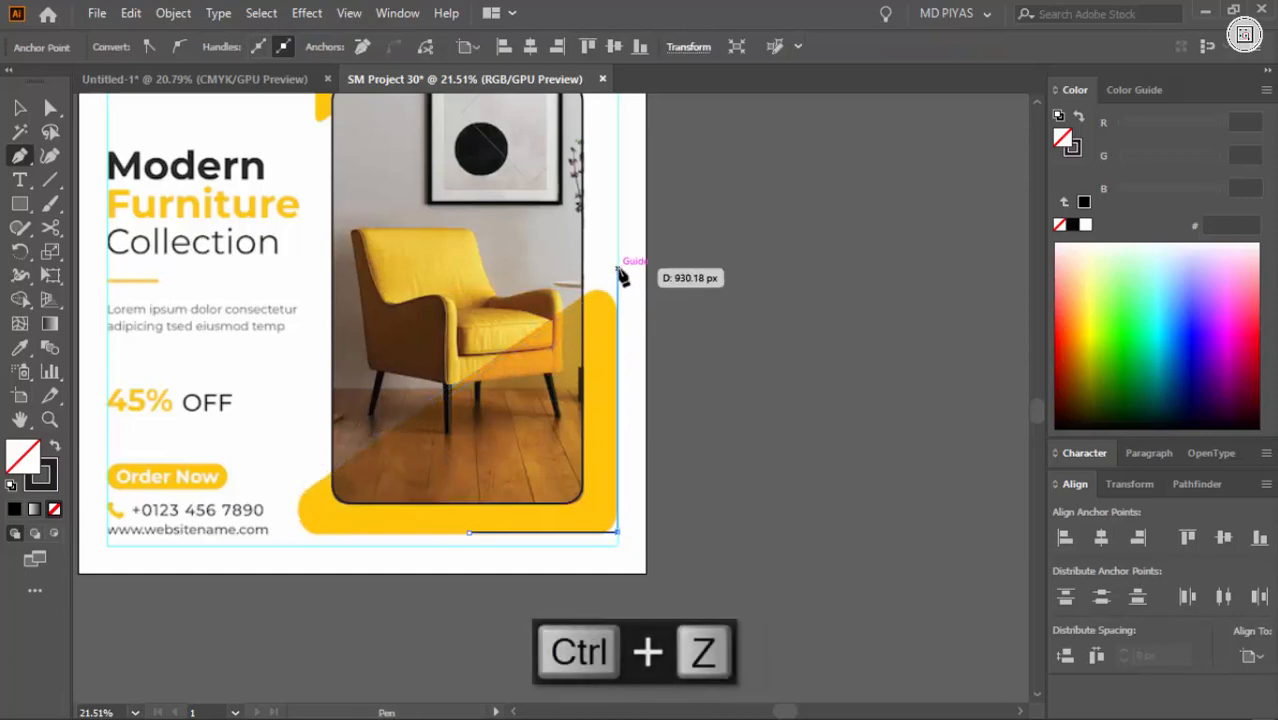
left_click(617, 270)
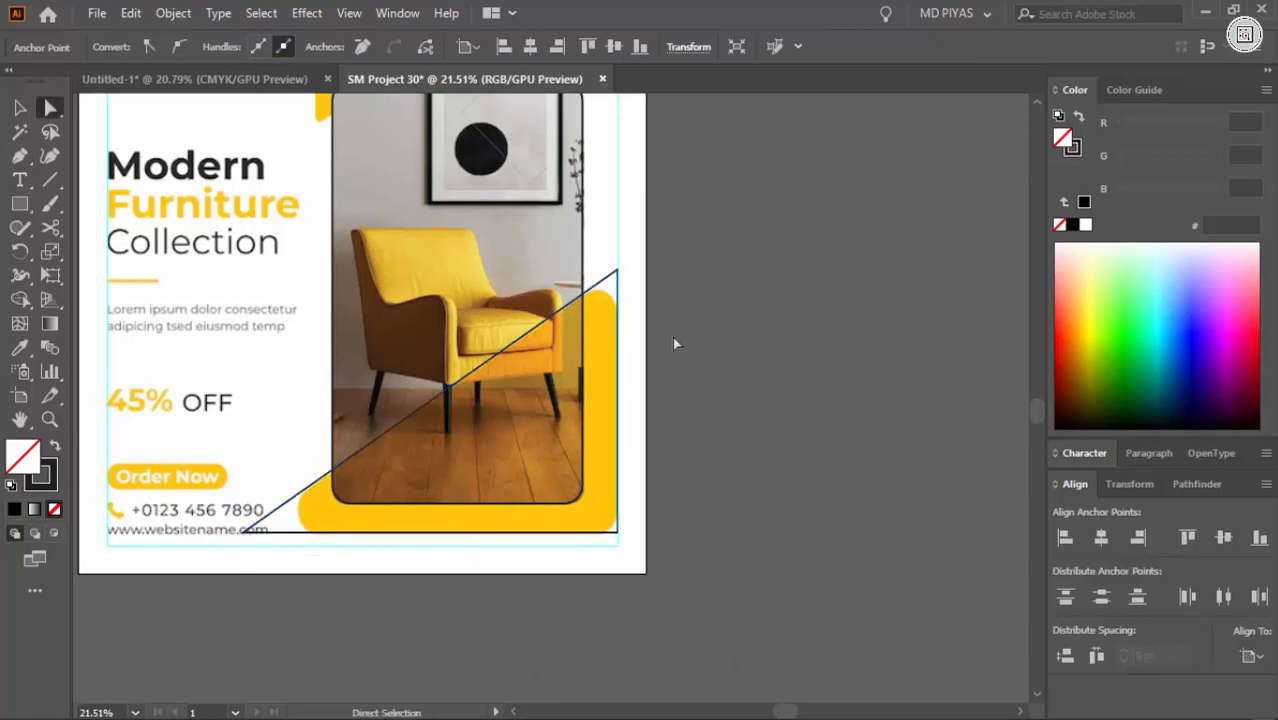
key("v")
left_click(606, 325)
left_click_drag(620, 389, 620, 395)
key("ctrl+z")
key("ctrl+z")
Step: Round the outline's top-right and bottom-left corners with Direct Selection corner widgets
key("a")
left_click_drag(604, 291, 597, 318)
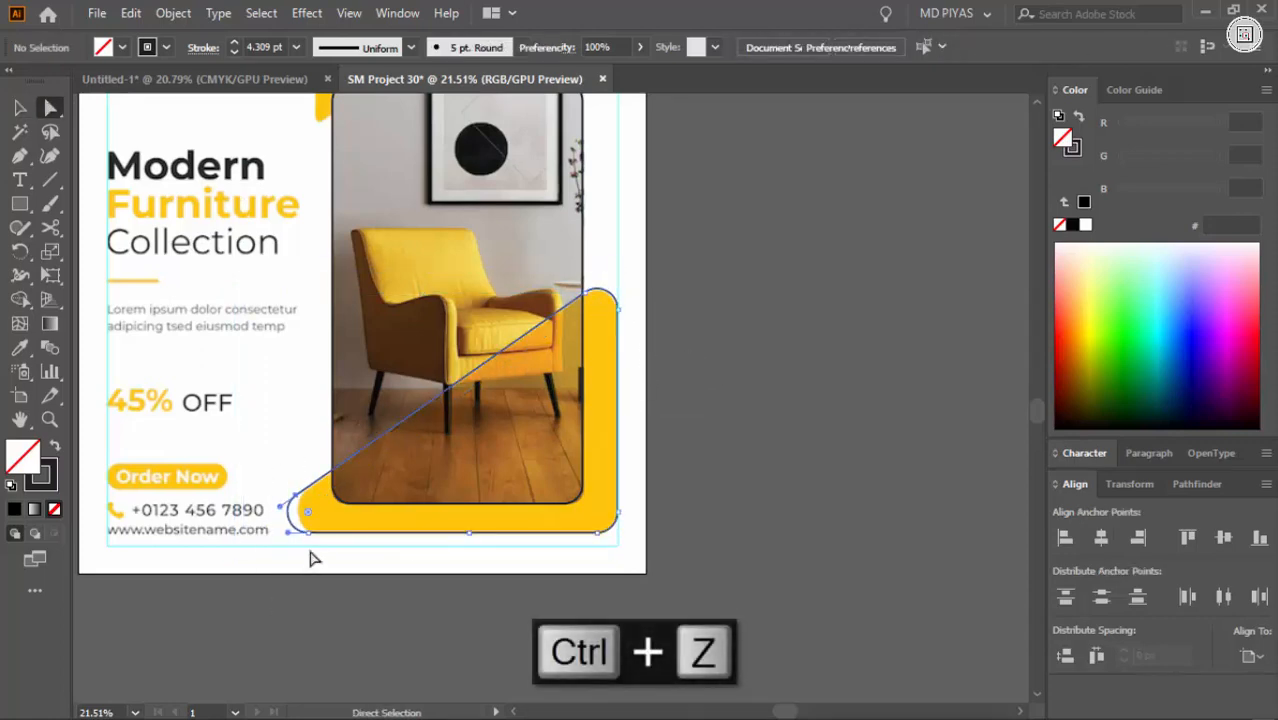
left_click_drag(318, 518, 366, 483)
key("v")
key("ctrl+shift+a")
scroll(530, 420, "up", 6)
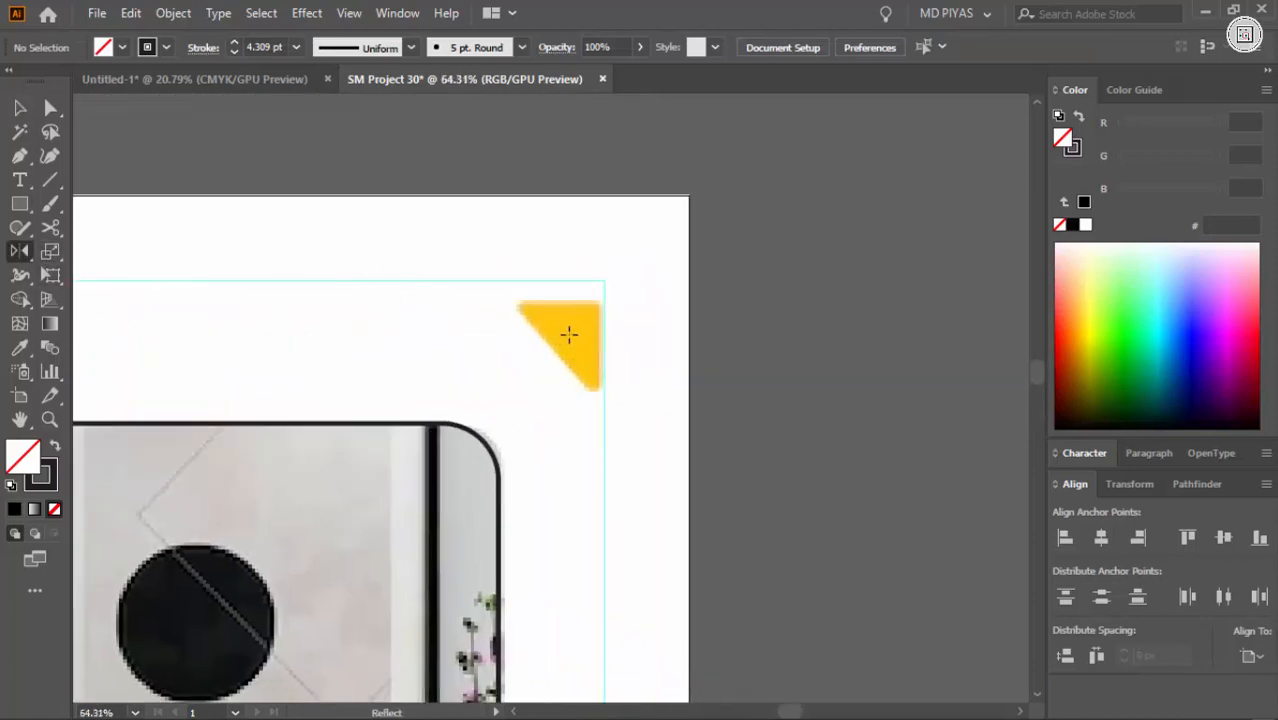
Step: Trace the small top-right yellow triangle with the Pen tool and round its corners
left_click(602, 393)
left_click(603, 297)
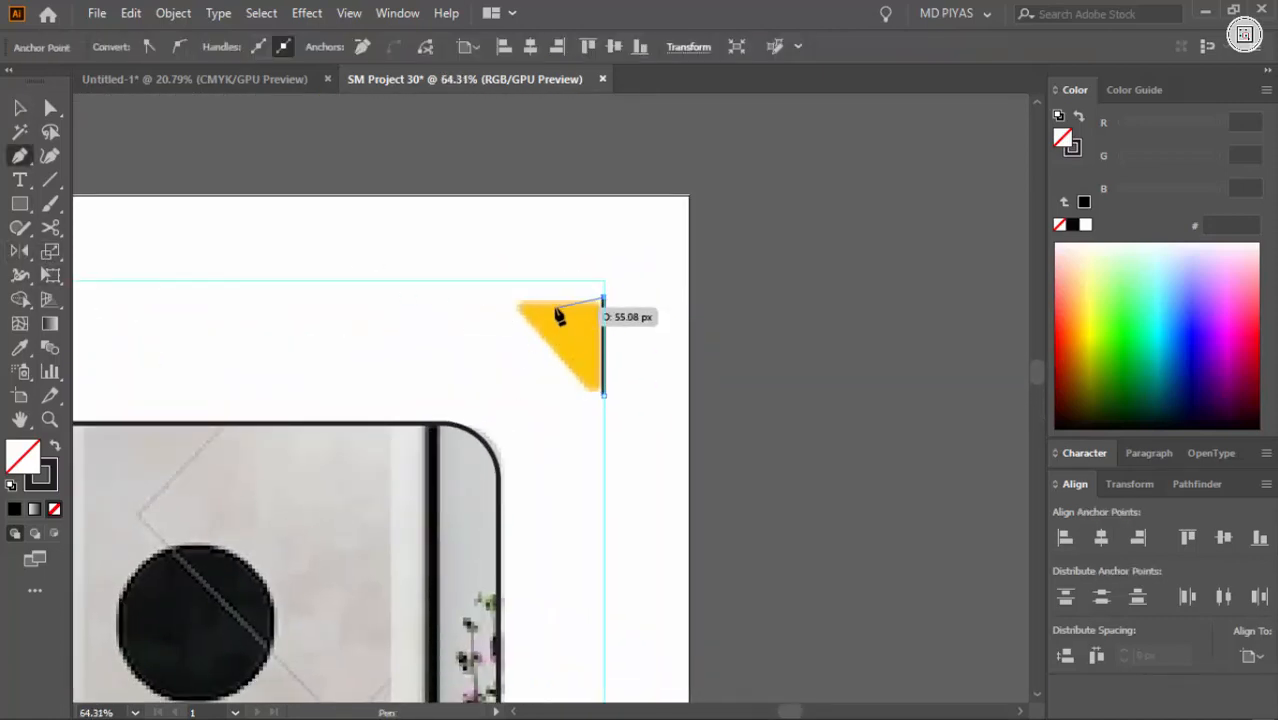
key("a")
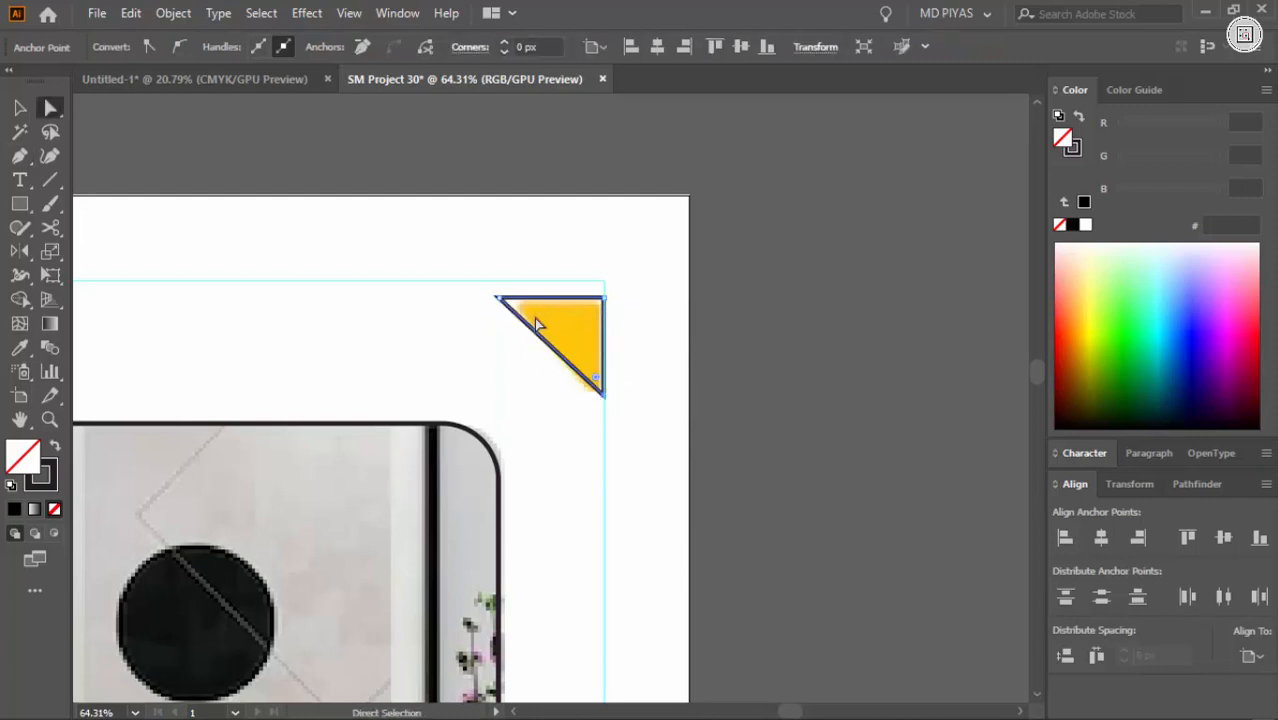
left_click(521, 318)
left_click_drag(521, 313, 530, 320)
key("v")
left_click(727, 303)
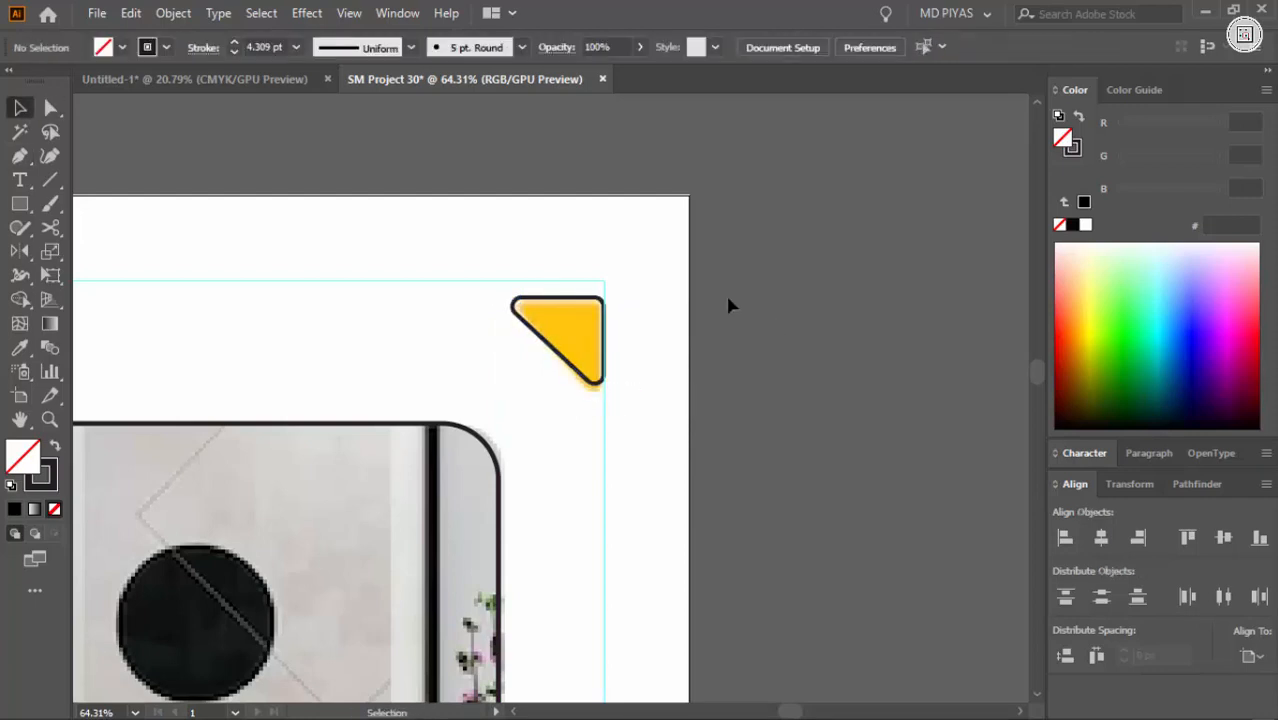
key("ctrl+space")
left_click_drag(725, 264, 458, 385)
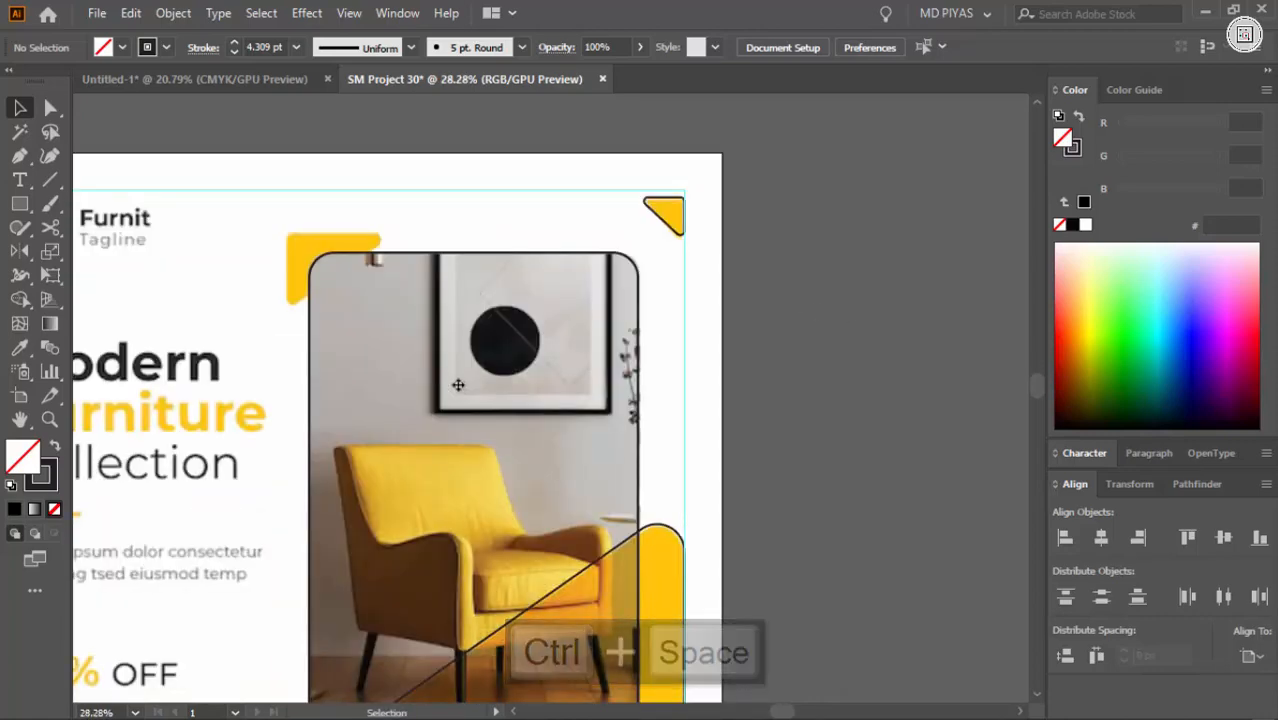
Step: Copy the triangle outline, mirror it onto the top-left yellow shape, and squash it to fit
left_click_drag(465, 380, 724, 245)
left_click_drag(750, 195, 341, 182)
mouse_move(232, 255)
left_mouse_down()
mouse_move(316, 190)
mouse_move(228, 279)
mouse_move(294, 266)
mouse_move(523, 420)
mouse_move(516, 498)
left_mouse_up()
left_click(228, 300)
scroll(300, 275, "up", 3)
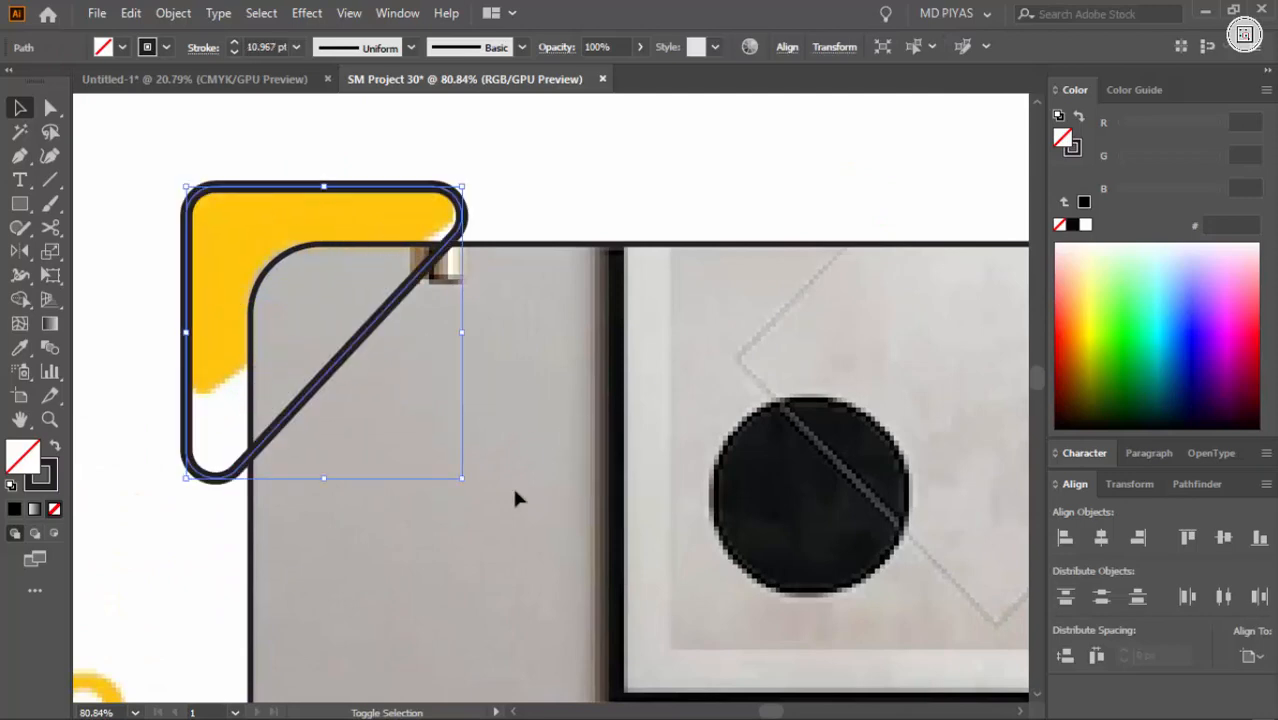
left_click_drag(326, 477, 330, 394)
scroll(265, 343, "down", 2)
key("ctrl+space")
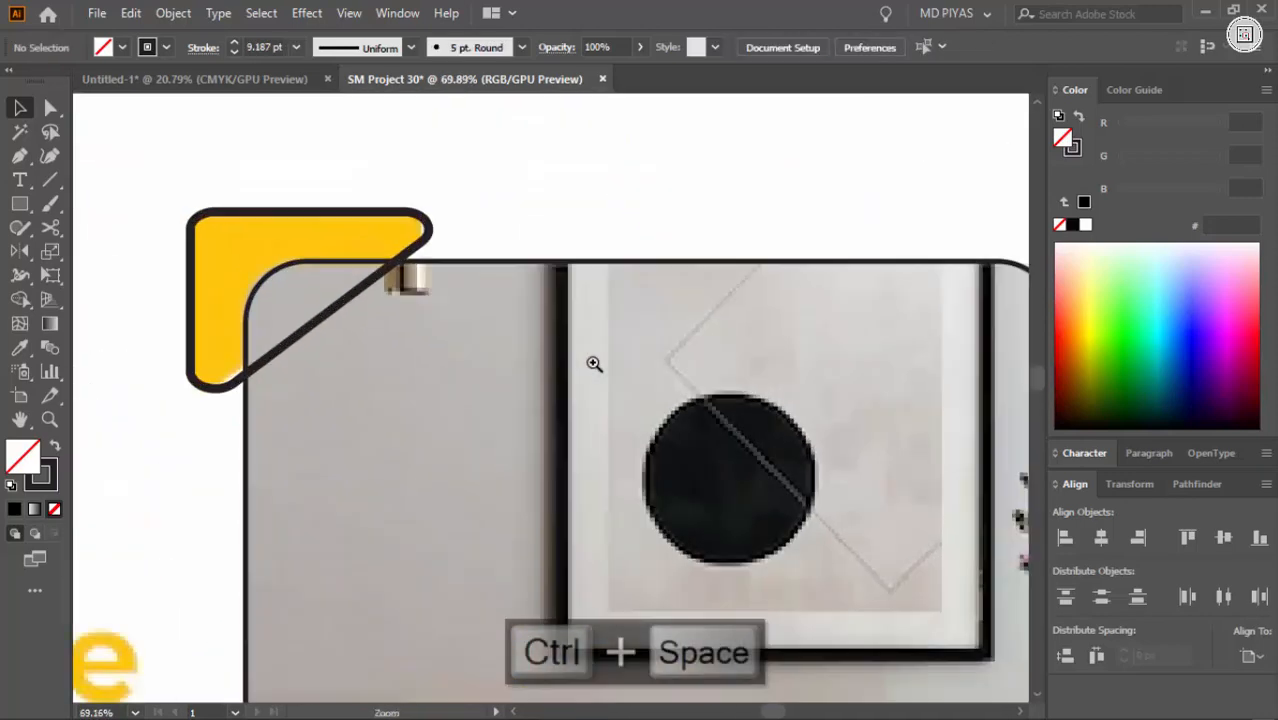
Step: Set the copied outline's stroke to 3 pt, then delete the copy
left_click(270, 47)
type("3")
key("Return")
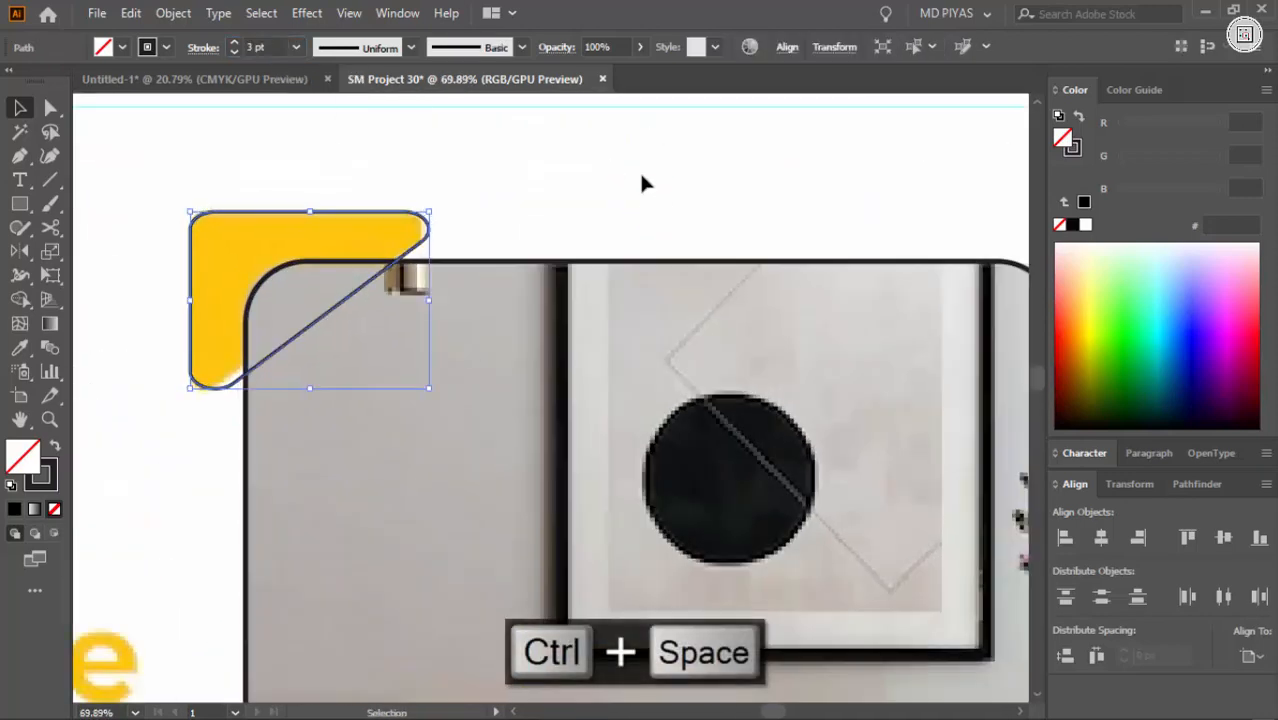
left_click(607, 173)
left_click(322, 332)
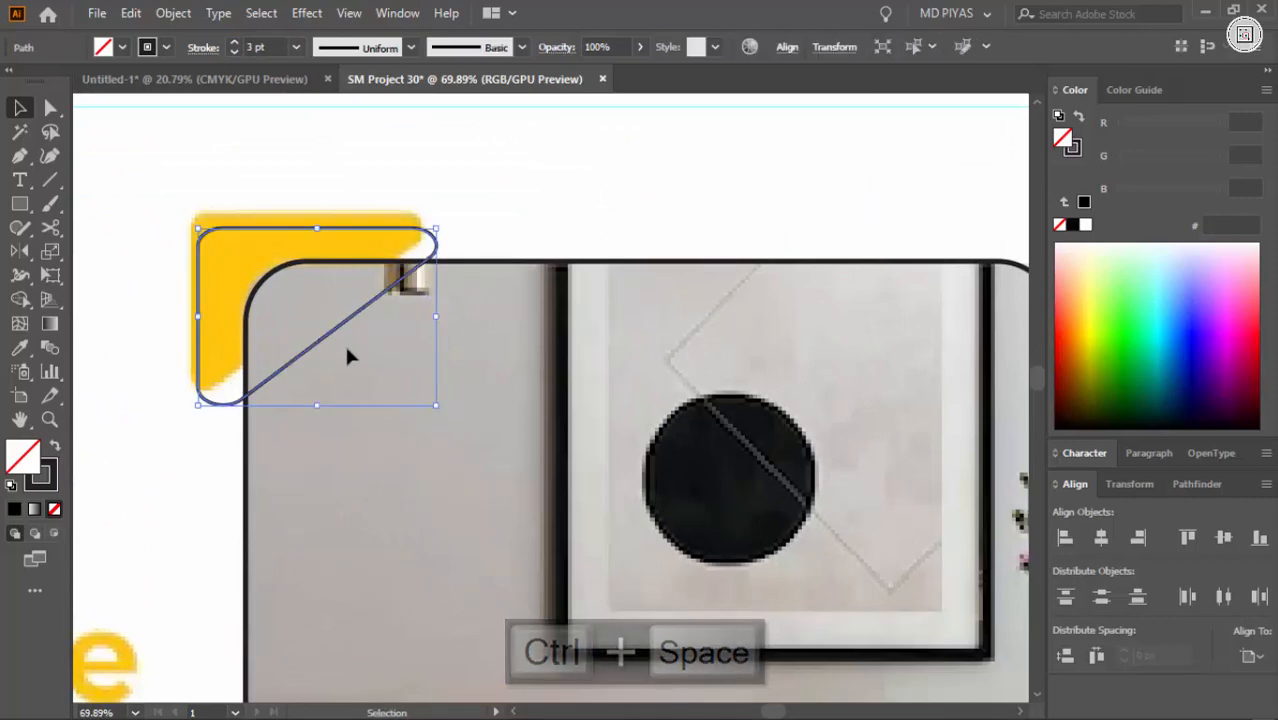
key("Delete")
Step: Draw a Pen triangle over the top-left yellow accent and round its corners
key("p")
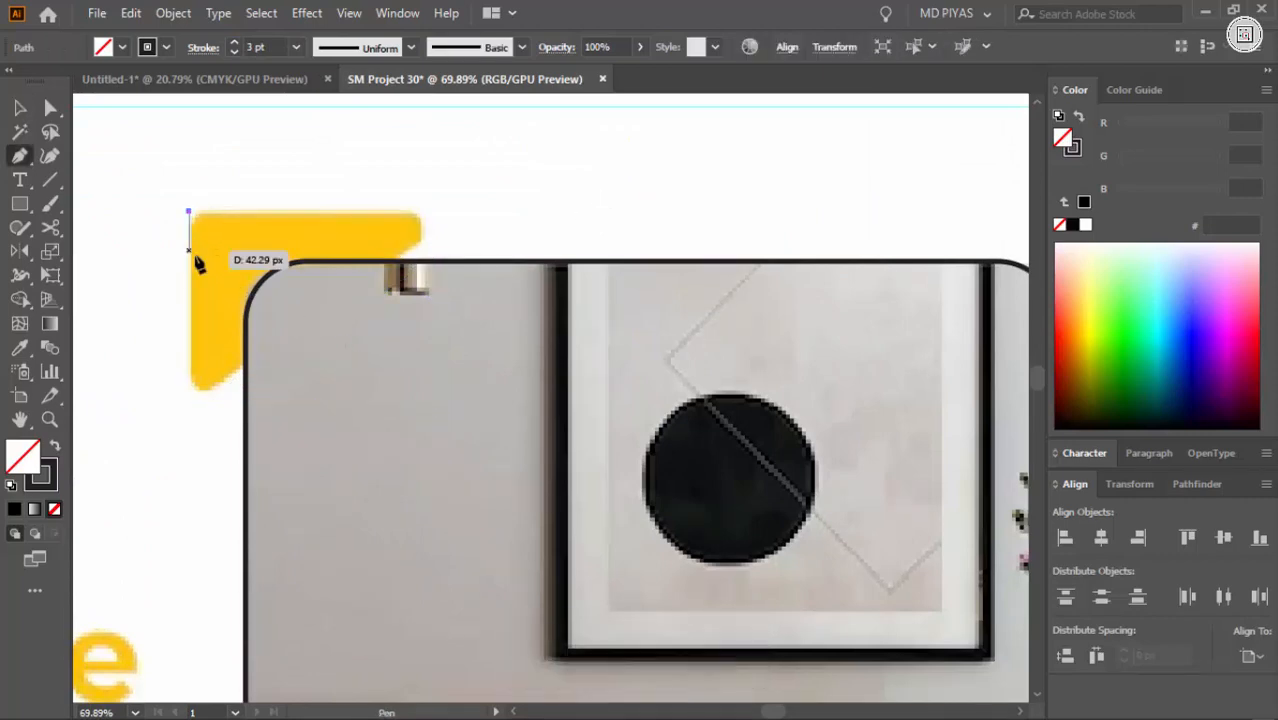
left_click(212, 403, "shift")
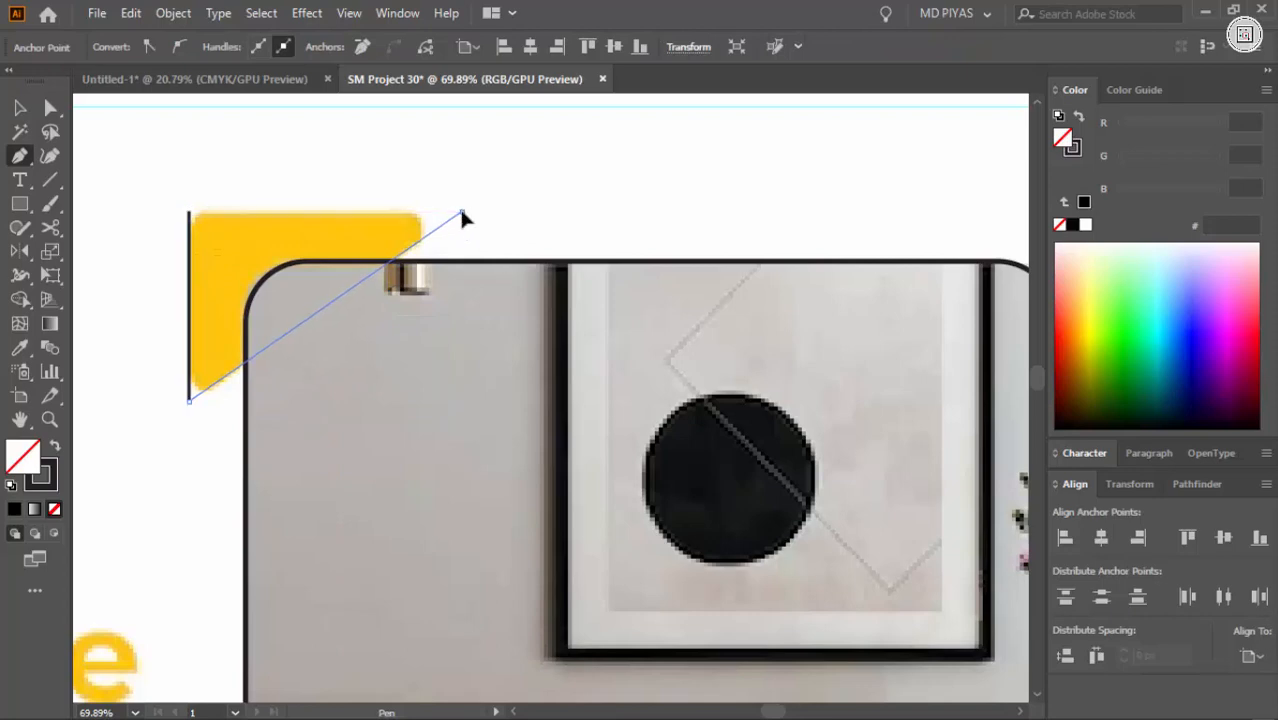
left_click(50, 108)
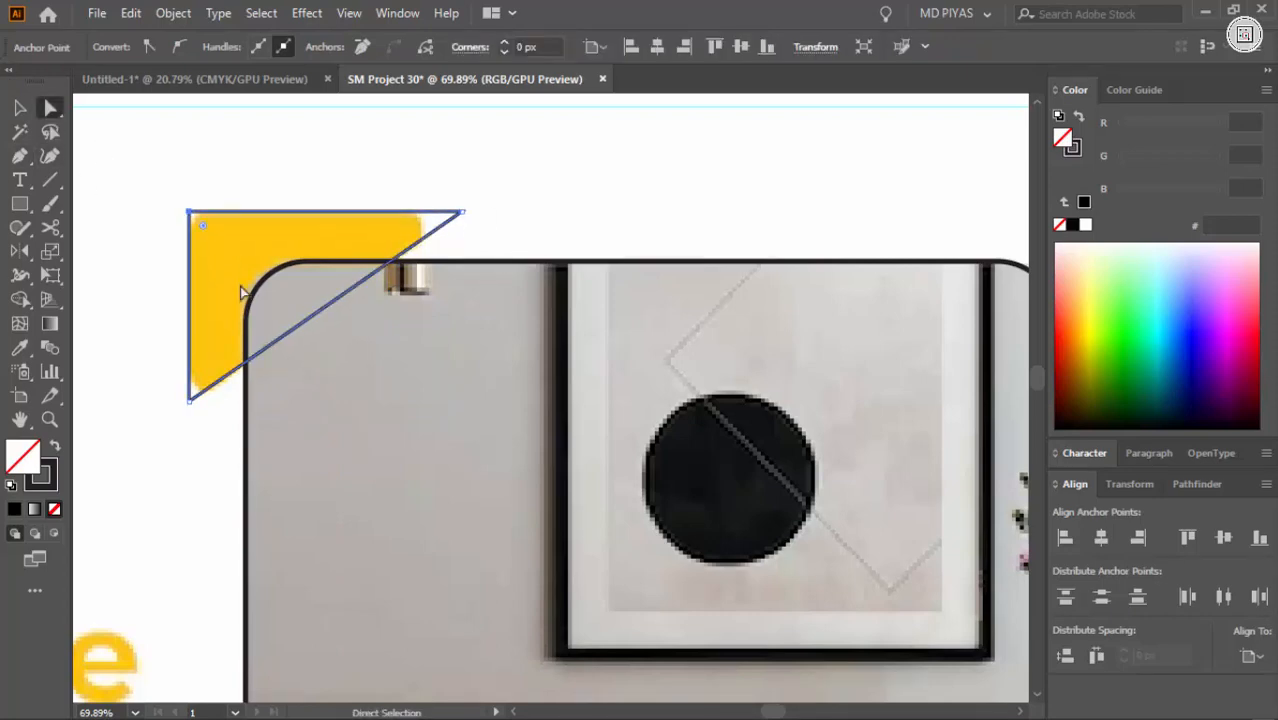
key("ctrl+shift+a")
left_click(204, 223)
key("a")
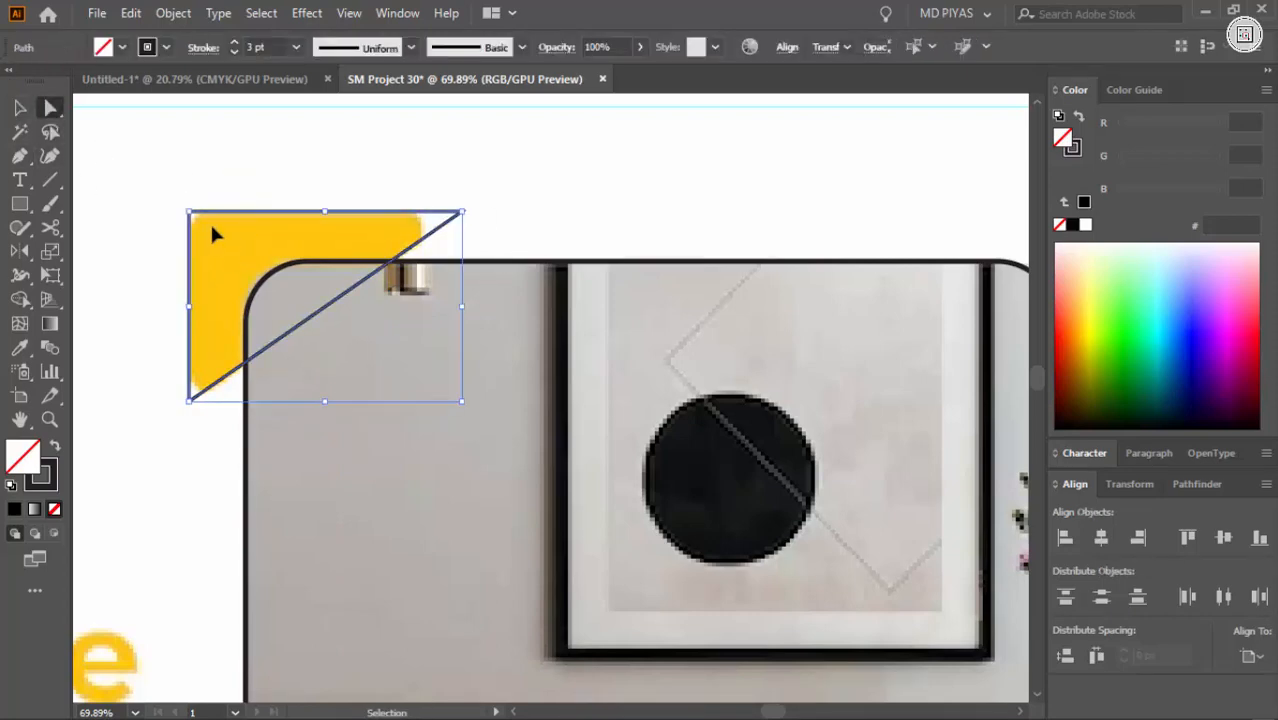
left_click_drag(210, 221, 209, 234)
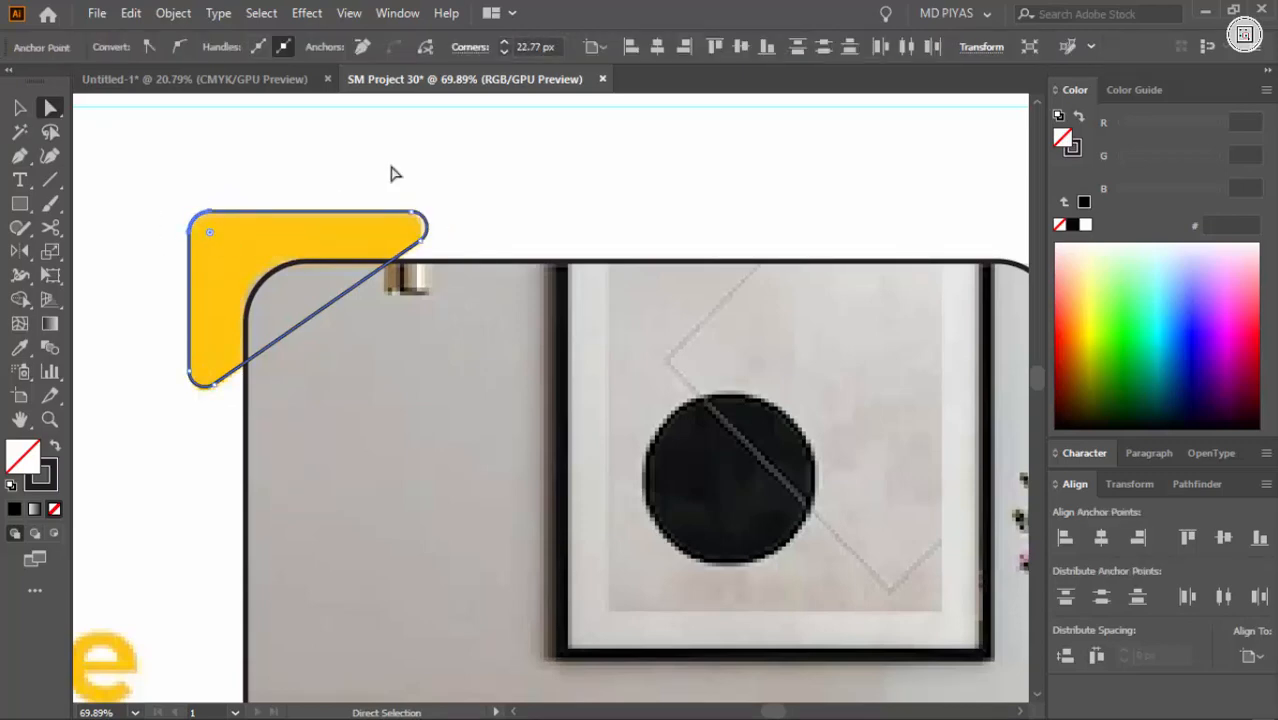
left_click_drag(414, 186, 451, 250)
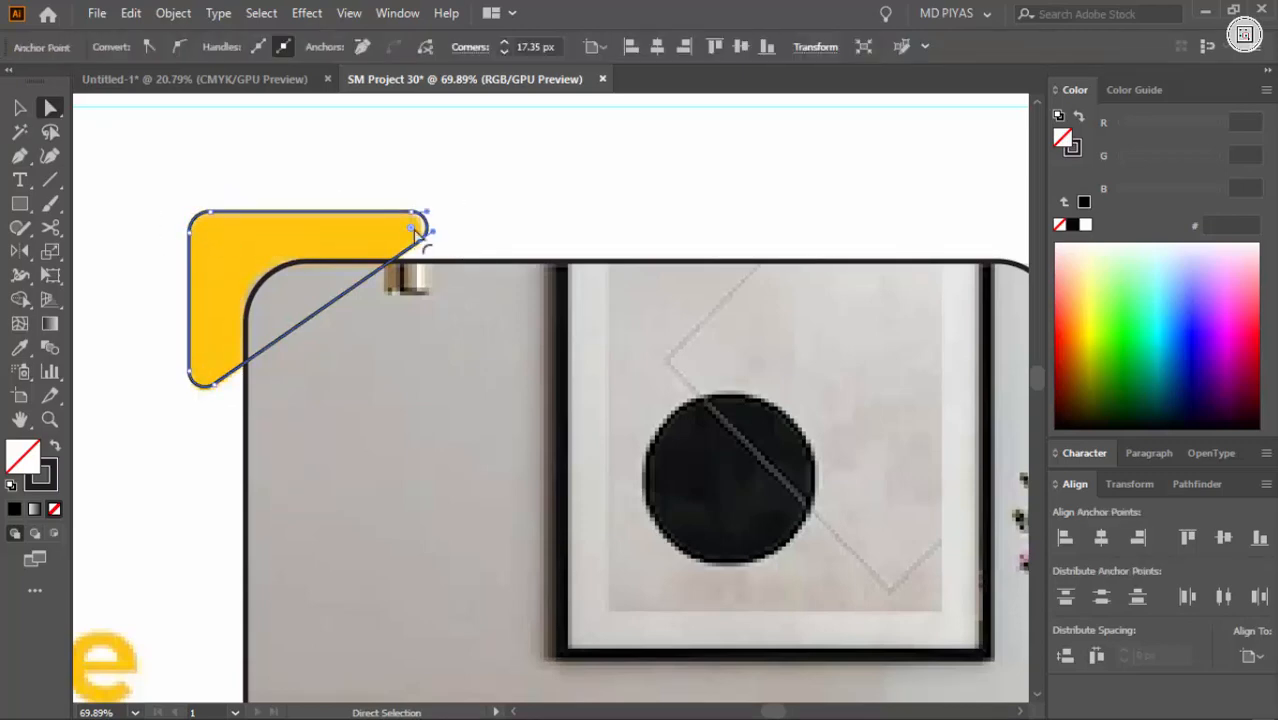
left_click(558, 168)
Step: Fit the artboard in view, undo the accidental chair photo change, and zoom to the heading
key("v")
key("ctrl+0")
key("ctrl+space")
left_click_drag(558, 133, 517, 346)
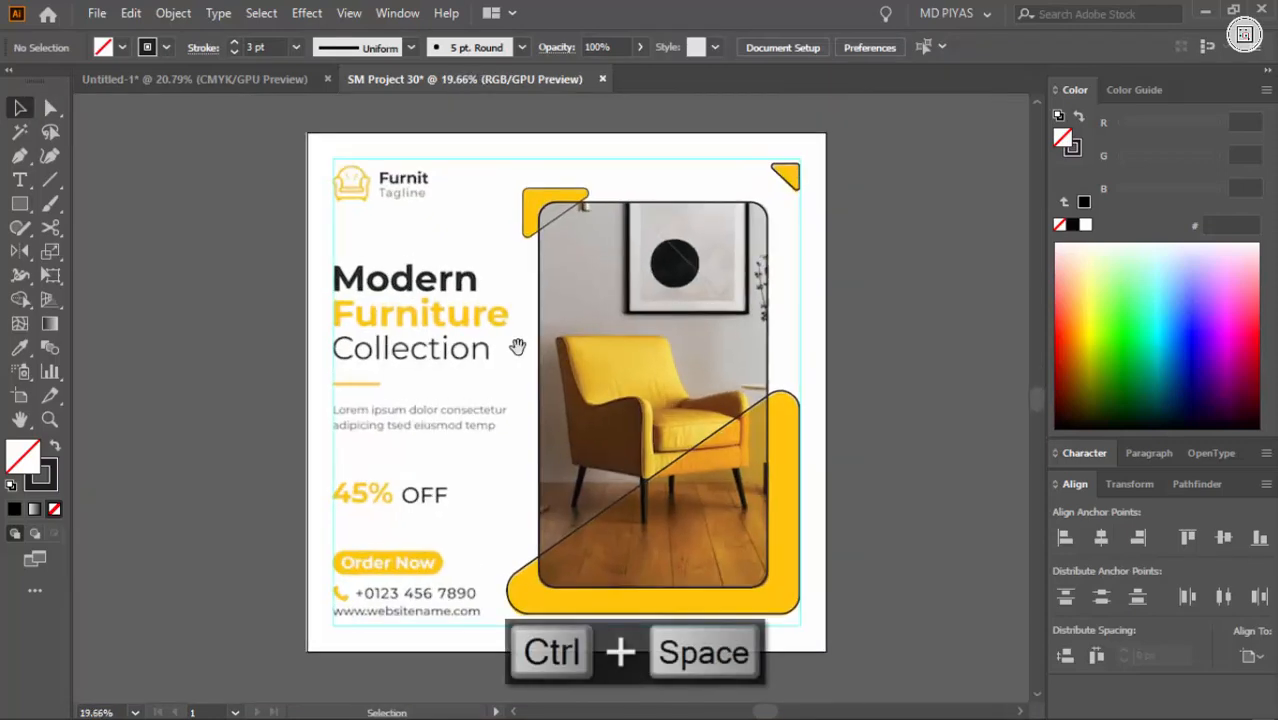
left_click(548, 362)
key("ctrl+z")
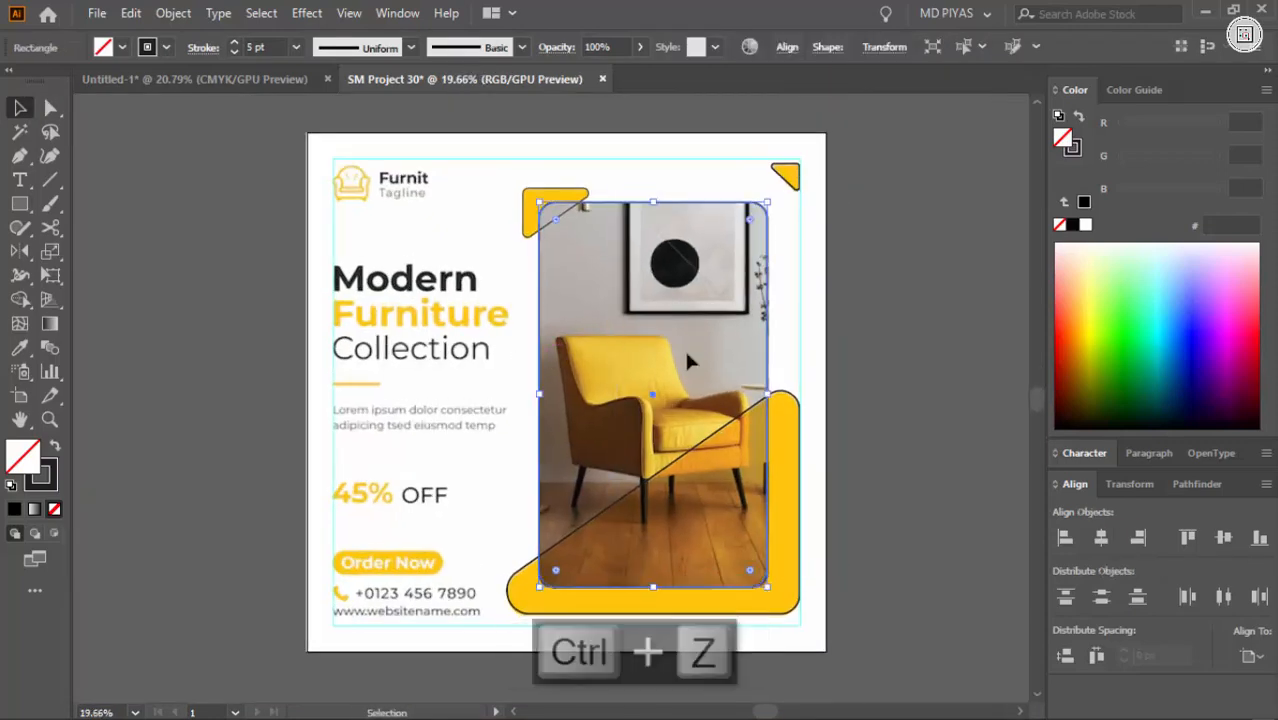
key("ctrl+space")
left_click_drag(688, 362, 448, 371)
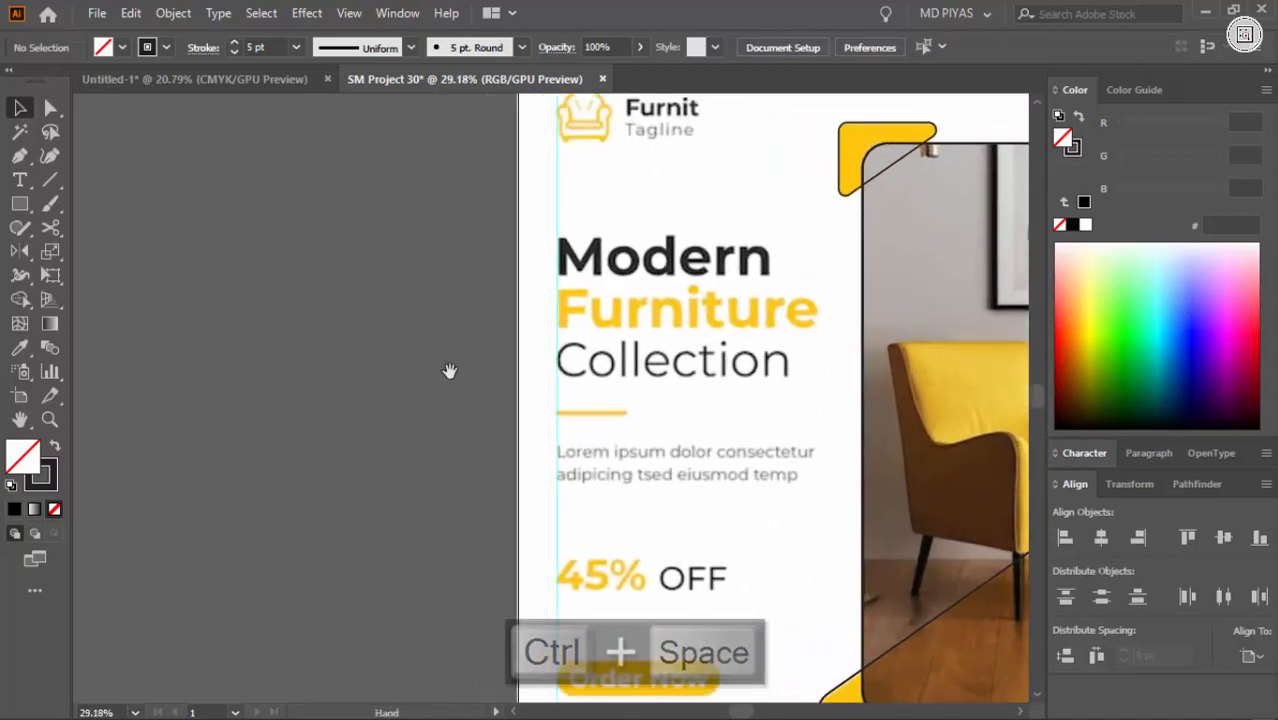
Step: Type 'Modern', 'Furniture Collection 45% off Shop Now' and the phone and website lines beside the artboard
key("t")
left_click(229, 252)
type("Modern")
key("Return")
type("Furniture Collection 45% off Shop Now +012 446 7898 www.yourweb.com")
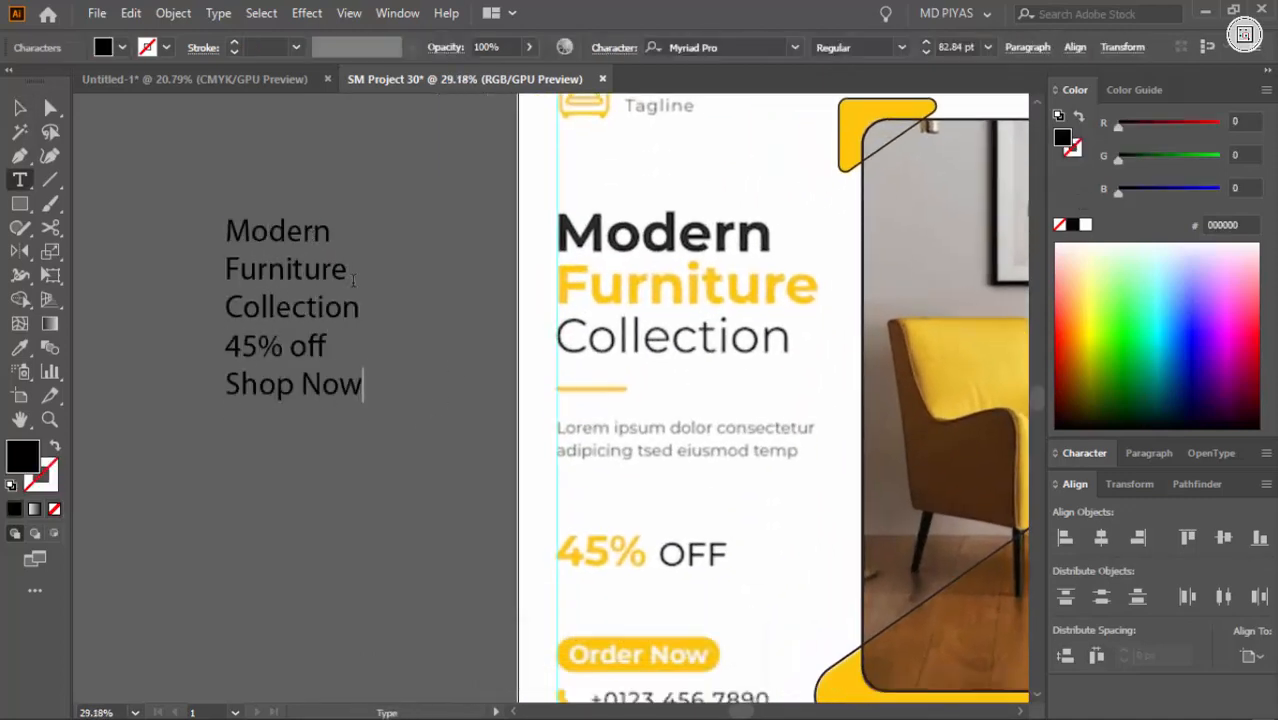
key("ctrl+space")
Step: Make the three title lines bold, move them onto the heading, and colour them magenta
left_click_drag(177, 258, 295, 330)
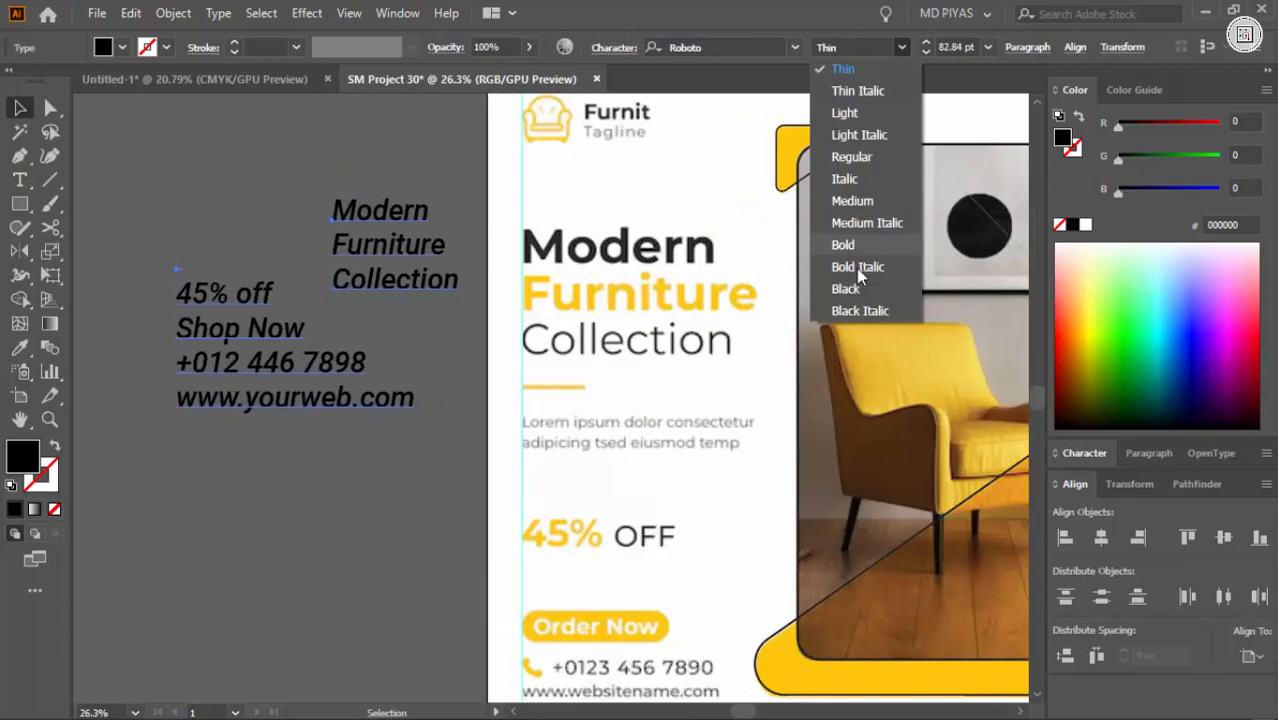
left_click(850, 246)
left_click_drag(428, 285, 785, 363)
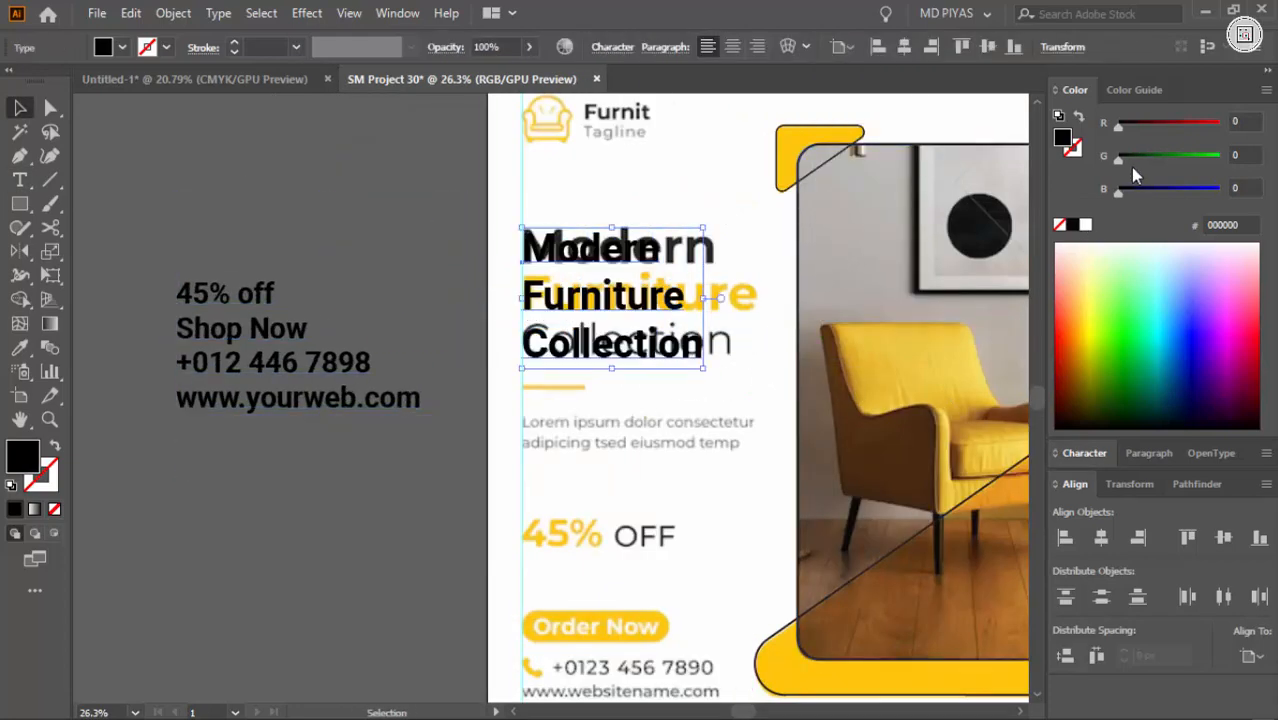
left_click_drag(1120, 158, 1218, 158)
key("ctrl+space")
left_click(673, 440)
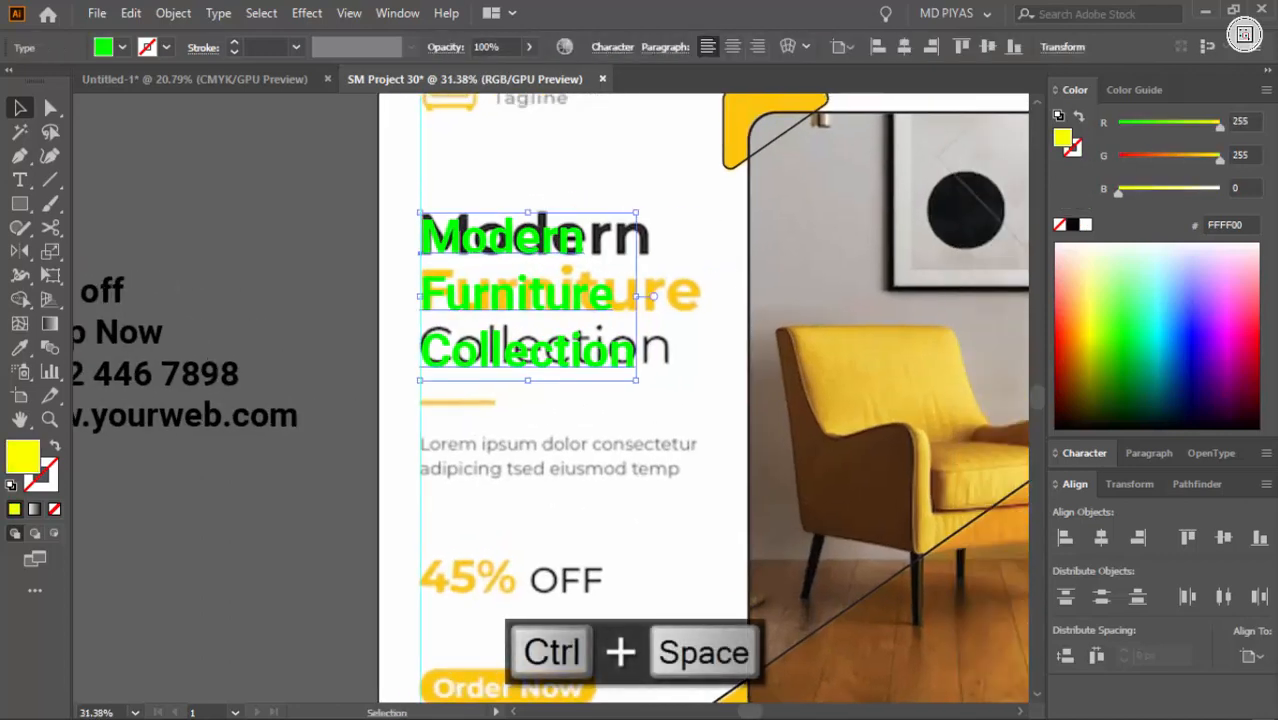
left_click_drag(1124, 192, 1222, 190)
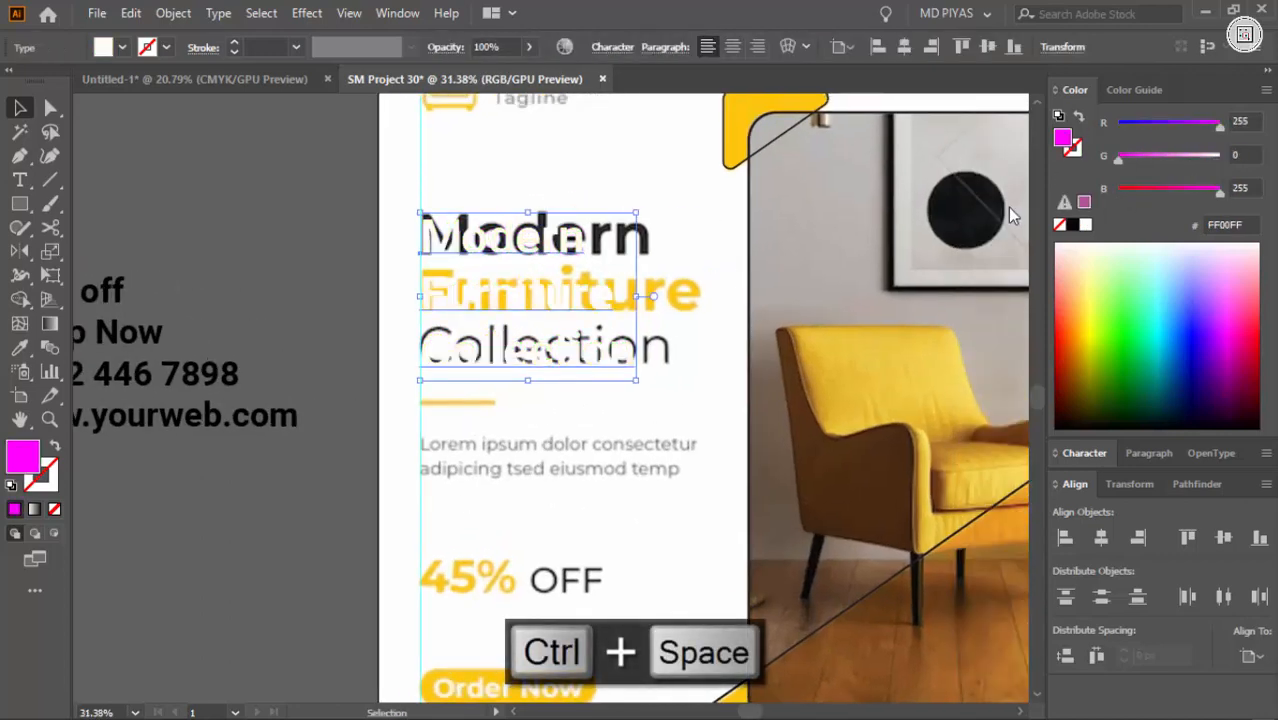
left_click(663, 365)
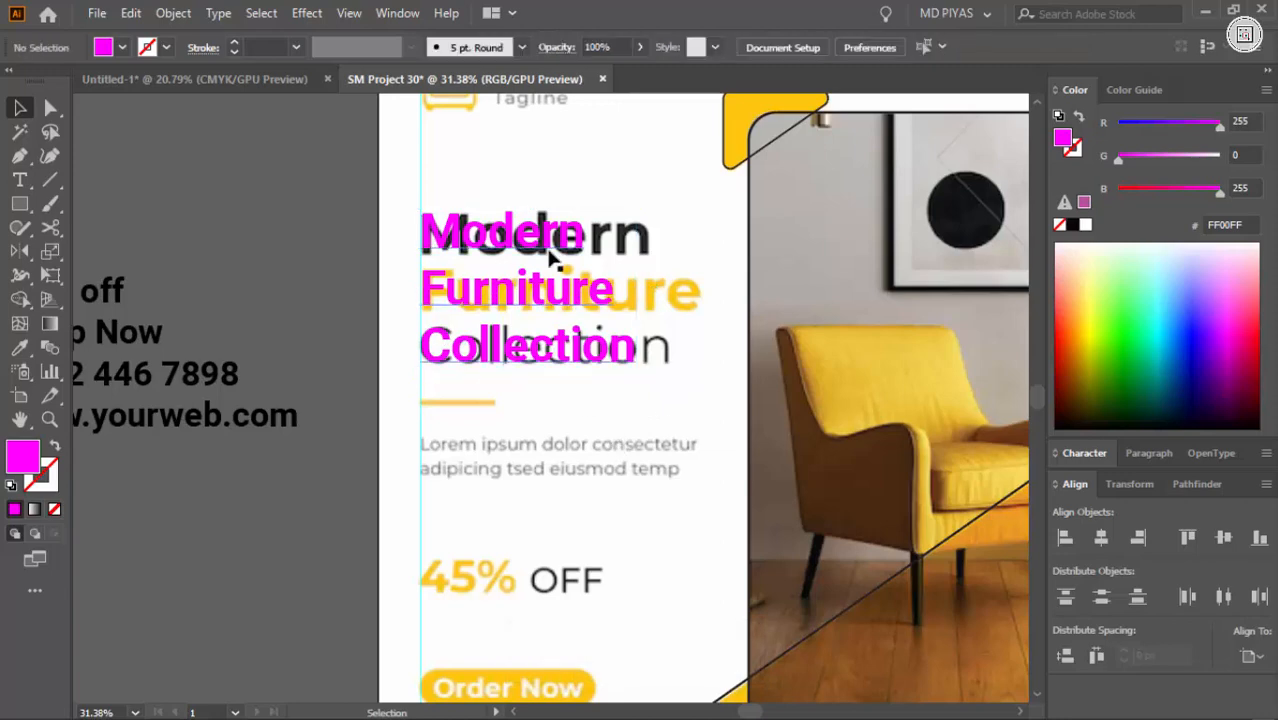
Step: Split 'Modern' and 'Furniture' out of the title into separate text objects
left_click_drag(422, 232, 628, 151)
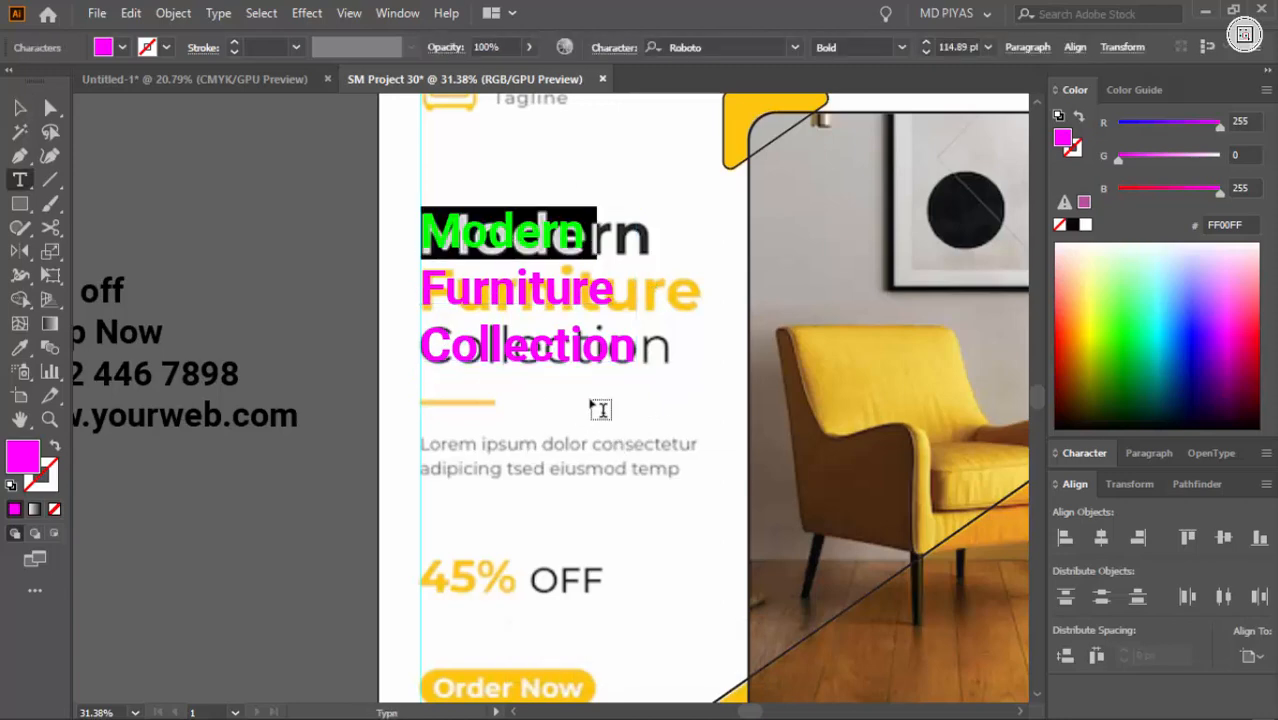
key("ctrl+x")
key("ctrl+v")
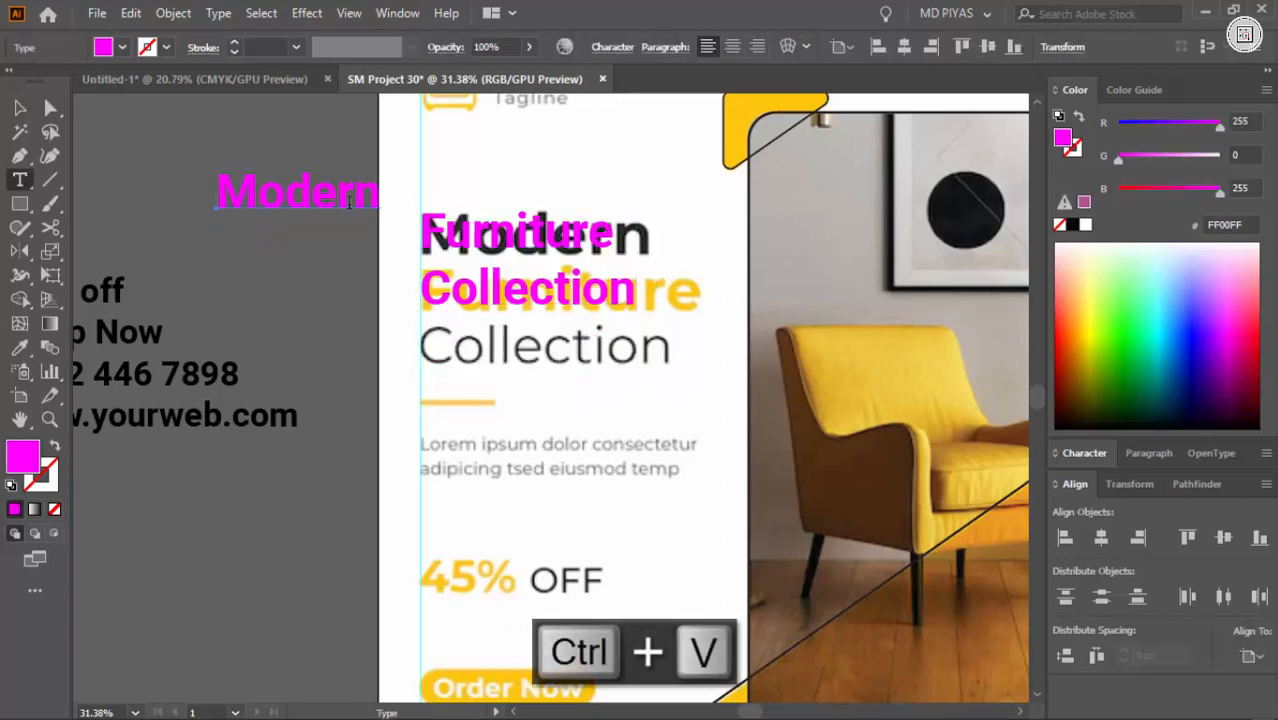
left_click(353, 195)
double_click(502, 237)
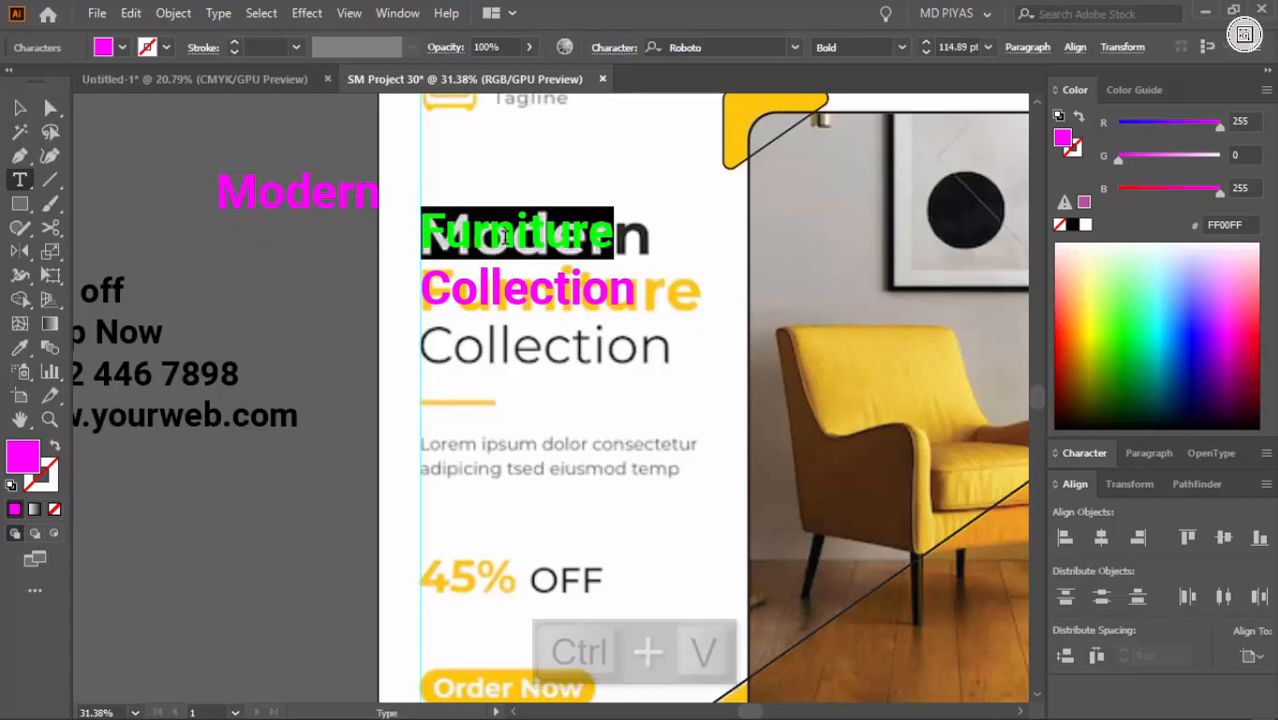
key("ctrl+x")
key("Escape")
key("ctrl+v")
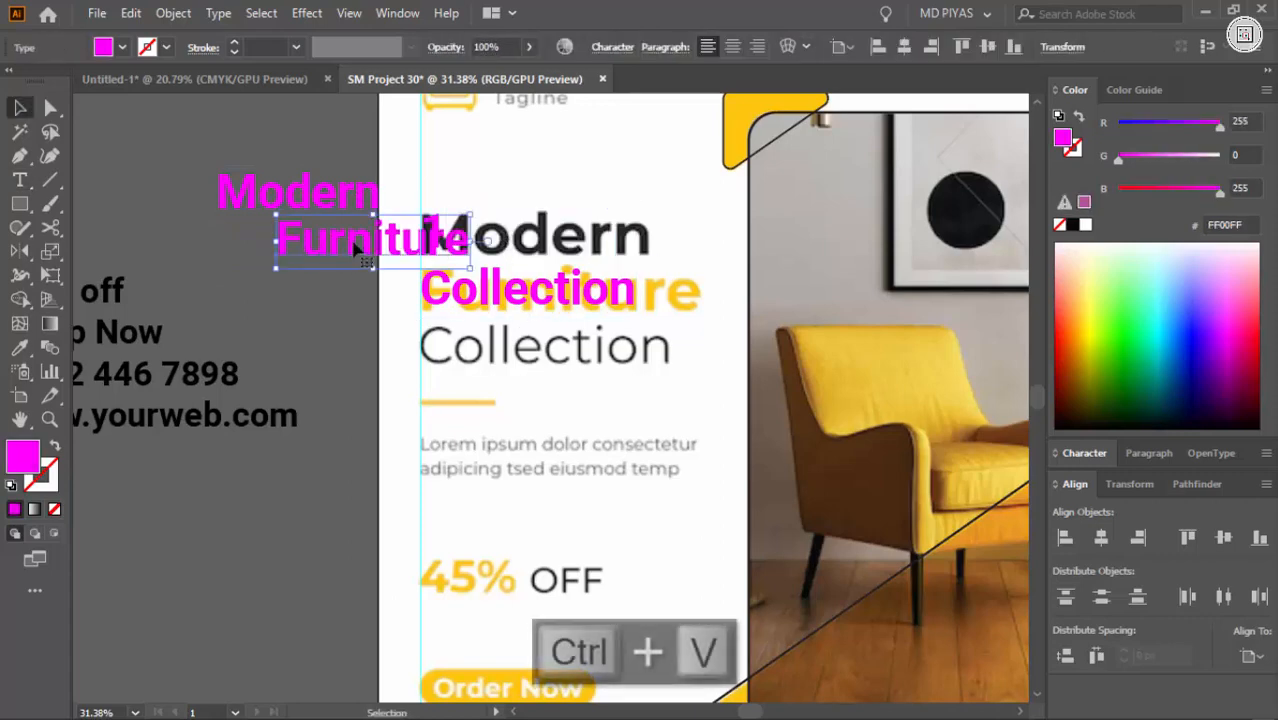
left_click_drag(290, 245, 213, 245)
Step: Move the words off the artboard and split 'Collection' into its own text object
key("ctrl+space")
left_click_drag(453, 288, 451, 439)
left_click_drag(398, 300, 338, 220)
left_click(381, 258, "shift")
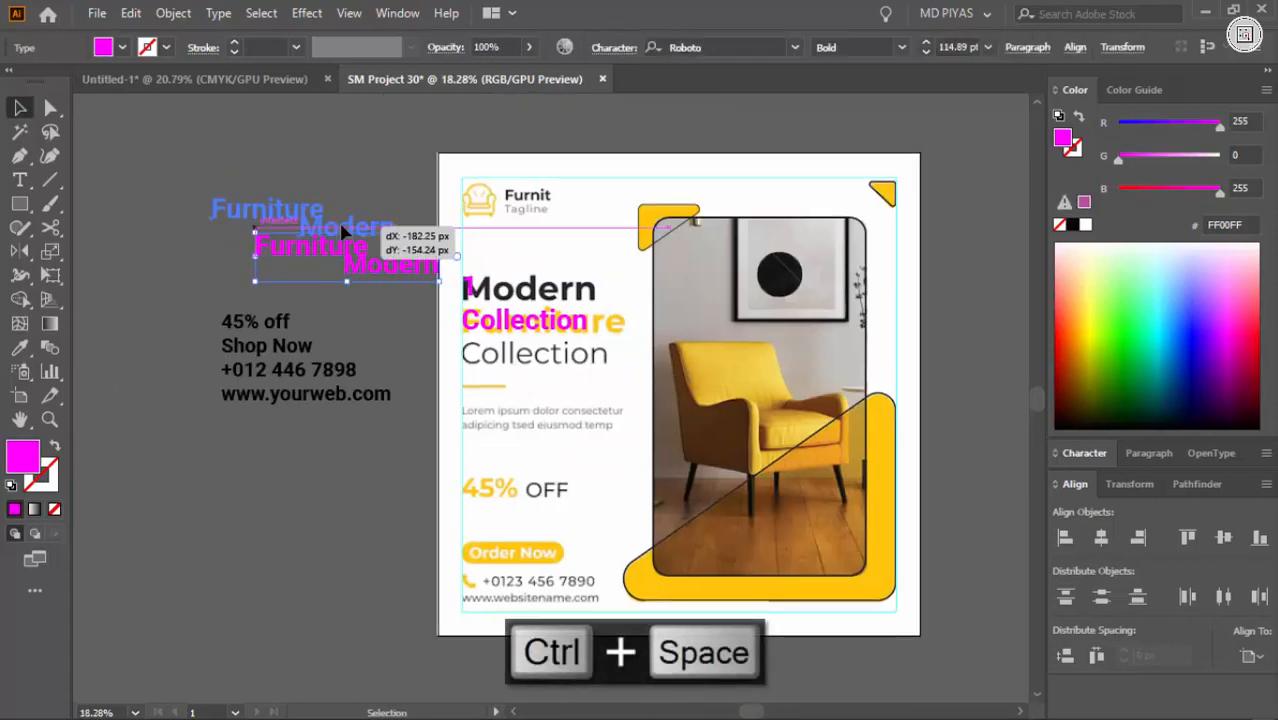
left_click_drag(503, 322, 165, 535)
double_click(166, 536)
key("ctrl+x")
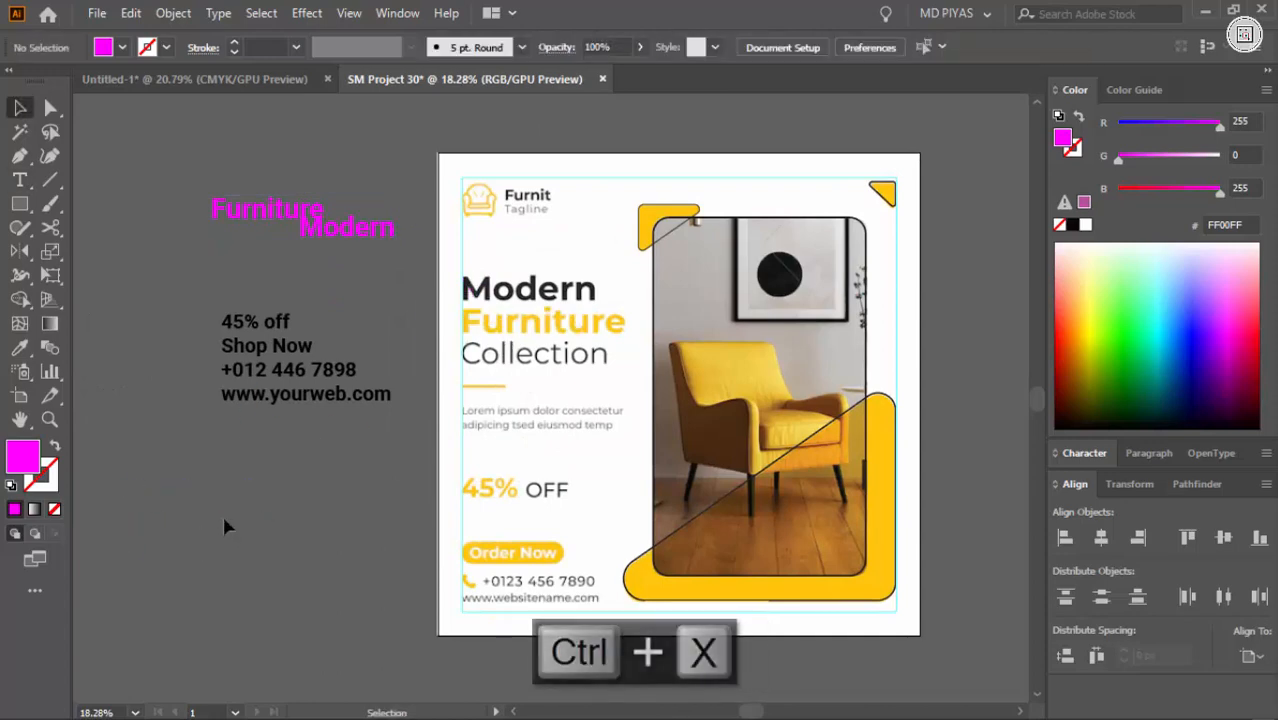
left_click(222, 512)
key("ctrl+v")
key("Escape")
Step: Place magenta 'Modern' over the black heading, scaling and aligning it to match
left_click_drag(447, 314, 556, 477)
key("ctrl+space")
mouse_move(466, 434)
left_mouse_down()
mouse_move(408, 414)
mouse_move(337, 442)
mouse_move(488, 436)
left_mouse_up()
key("ctrl+space")
left_click_drag(411, 395, 468, 408)
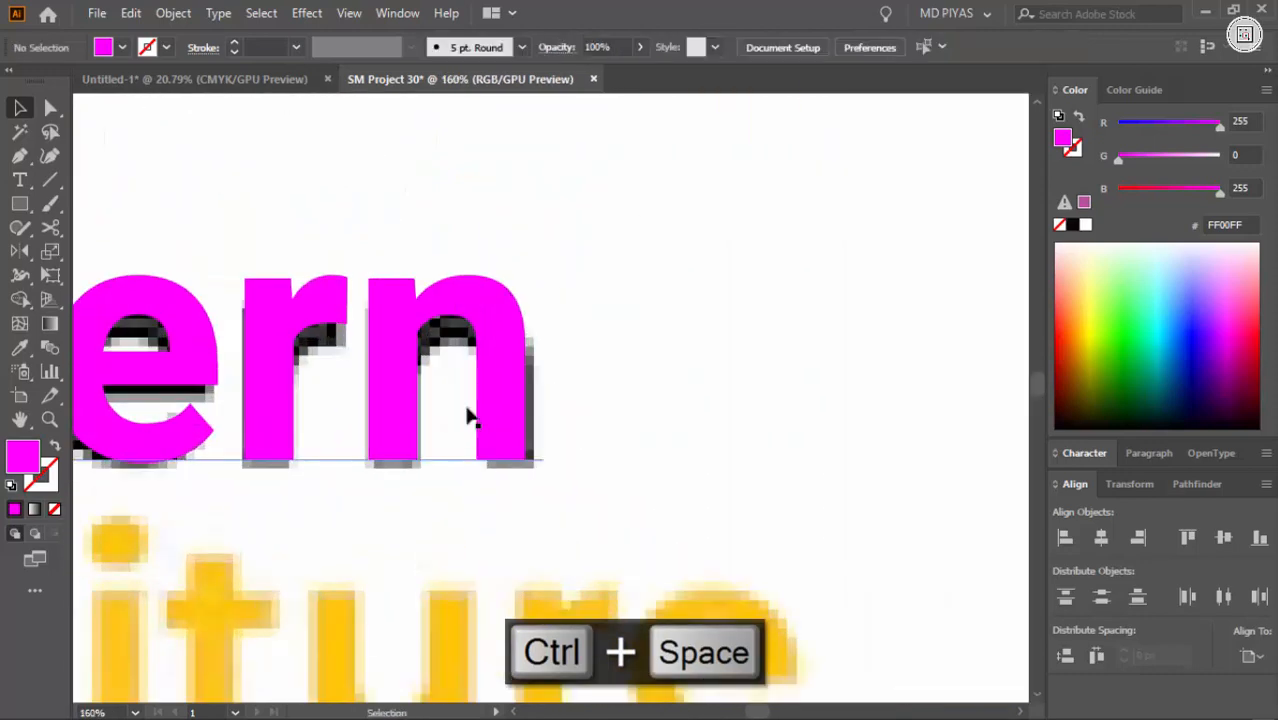
left_click(469, 408)
left_click_drag(546, 361, 557, 360)
left_click(647, 433)
key("ctrl+space")
left_click_drag(484, 423, 512, 443)
left_click(713, 385)
left_click_drag(672, 366, 240, 277)
left_click_drag(240, 277, 170, 255)
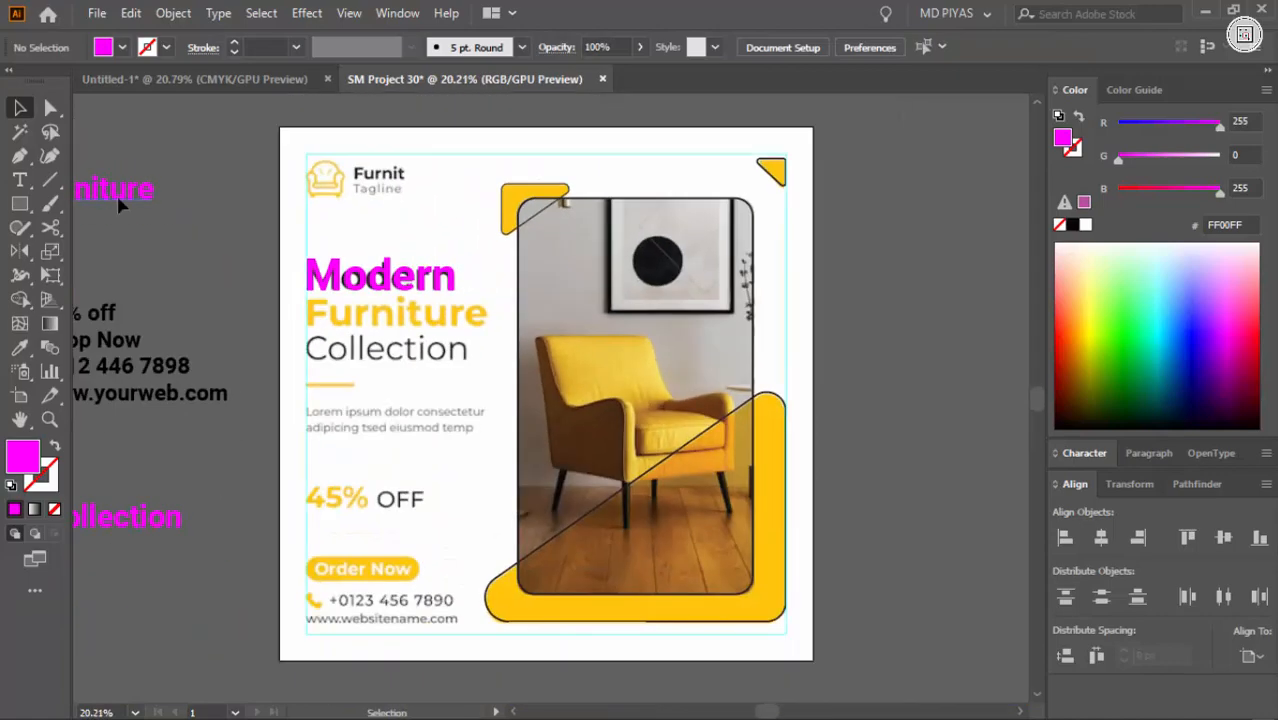
Step: Place the magenta Furniture over the heading's Furniture line, enlarged and aligned under Modern
left_click_drag(116, 200, 385, 341)
key("ctrl+space")
left_click_drag(352, 300, 785, 332)
left_click_drag(382, 396, 376, 372)
key("ctrl+space")
left_click_drag(670, 400, 461, 384)
key("space")
left_click(466, 394)
key("ctrl+space")
left_click_drag(368, 355, 436, 316)
key("ctrl+space")
left_click_drag(436, 316, 390, 287)
Step: Lay magenta Collection over the black Collection and set it to Light weight
key("ctrl+space")
left_click_drag(407, 271, 550, 293)
left_click(1084, 453)
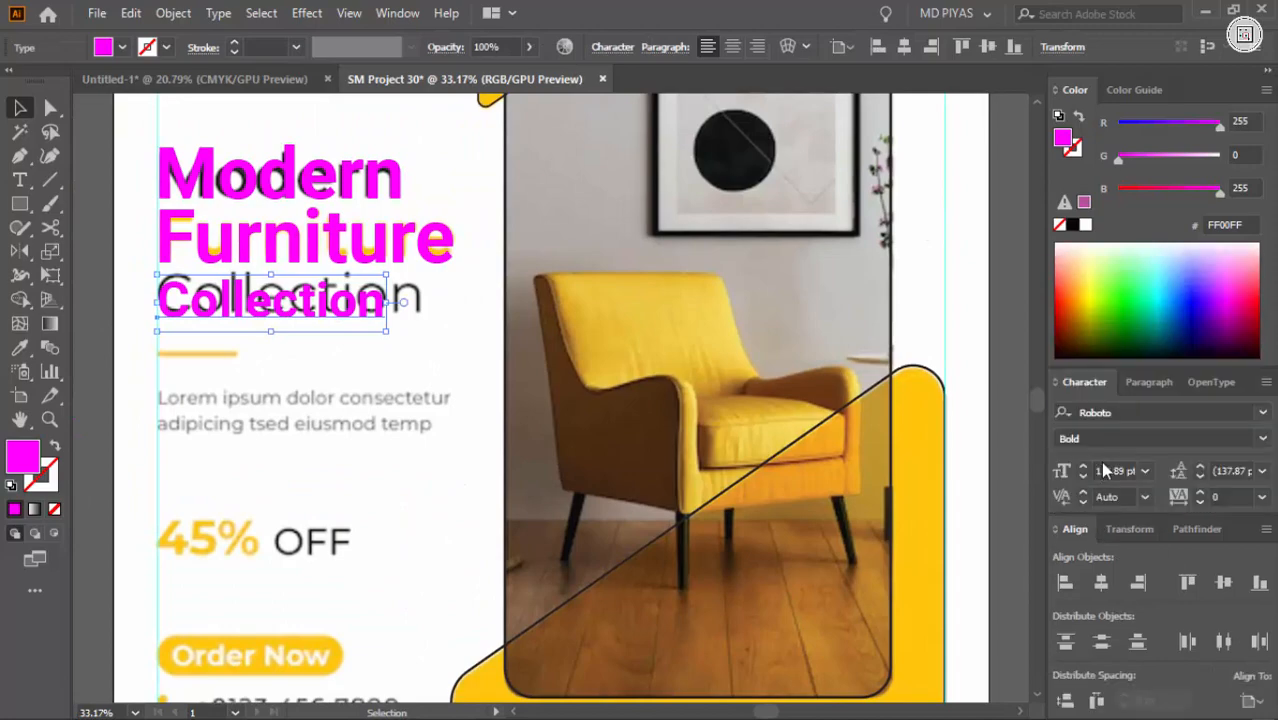
left_click(1260, 442)
left_click(1080, 502)
left_click(294, 386)
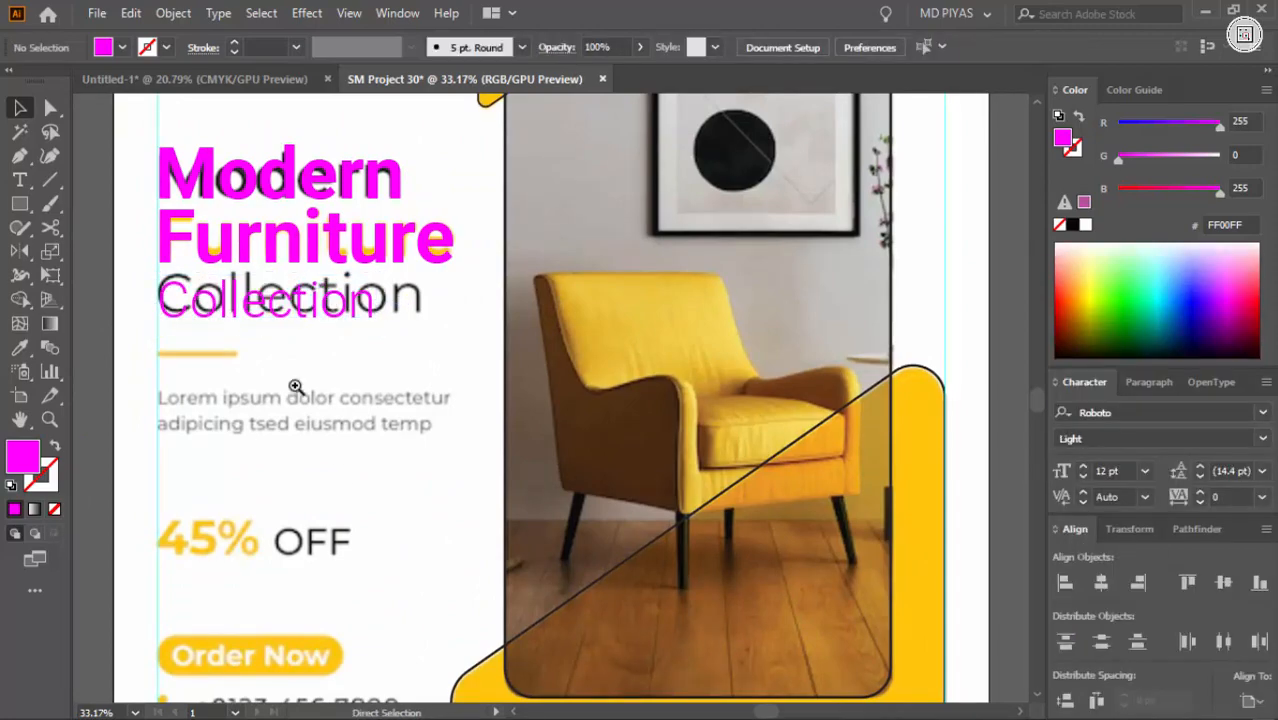
Step: Nudge Collection onto the heading and stretch it wider to match
key("ctrl+space")
left_click(249, 412)
left_click_drag(249, 412, 385, 414)
key("ctrl+space")
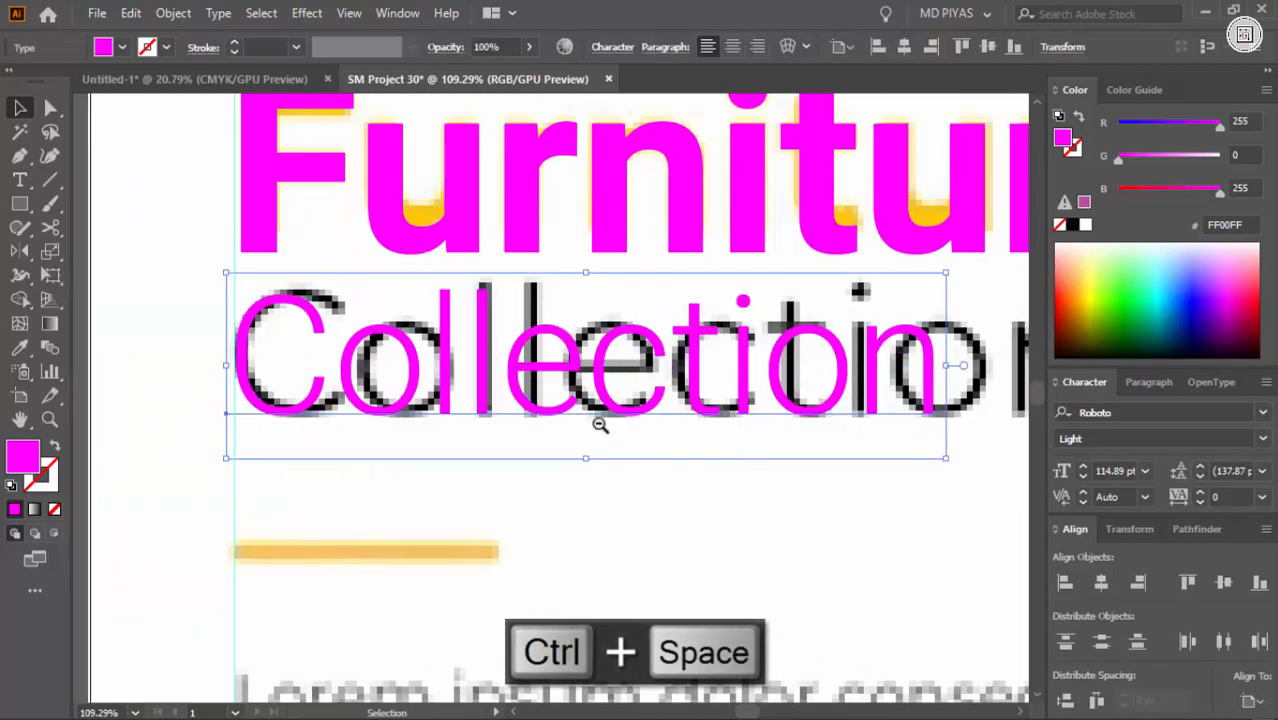
left_click_drag(599, 421, 447, 385)
left_click_drag(432, 341, 613, 362)
left_click(434, 422)
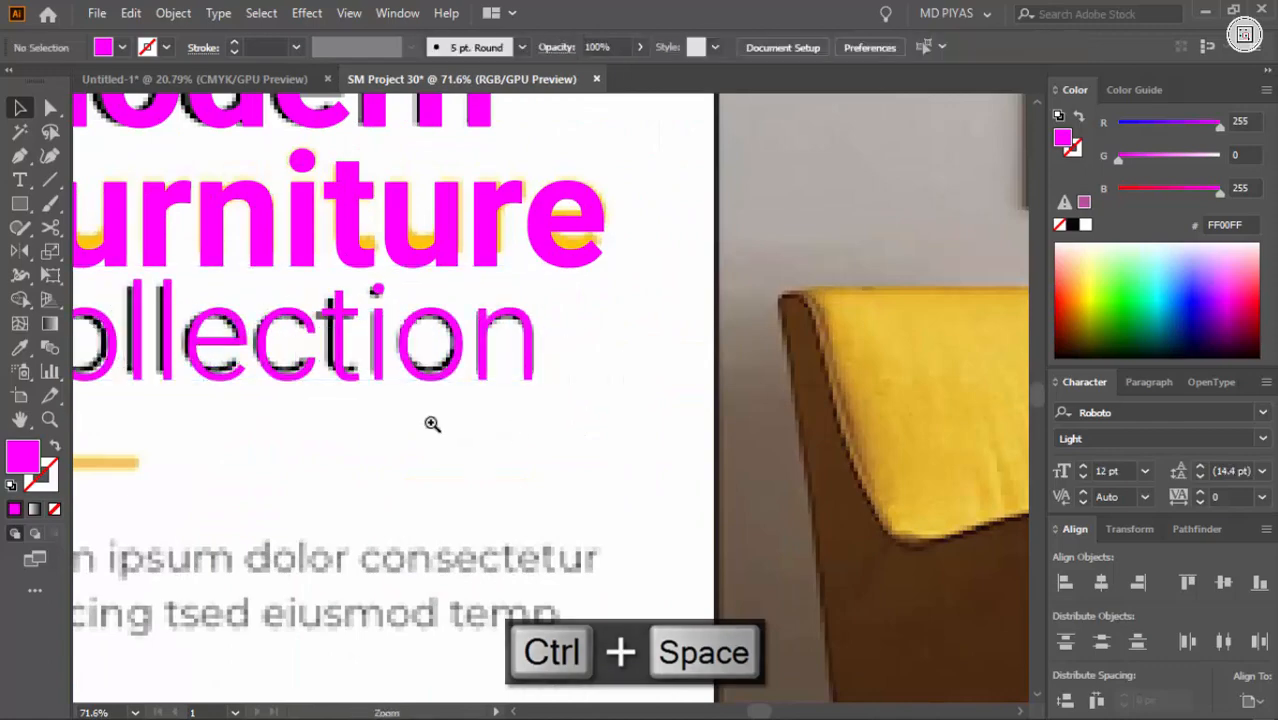
key("ctrl+space")
left_click_drag(434, 422, 342, 440)
key("ctrl+space")
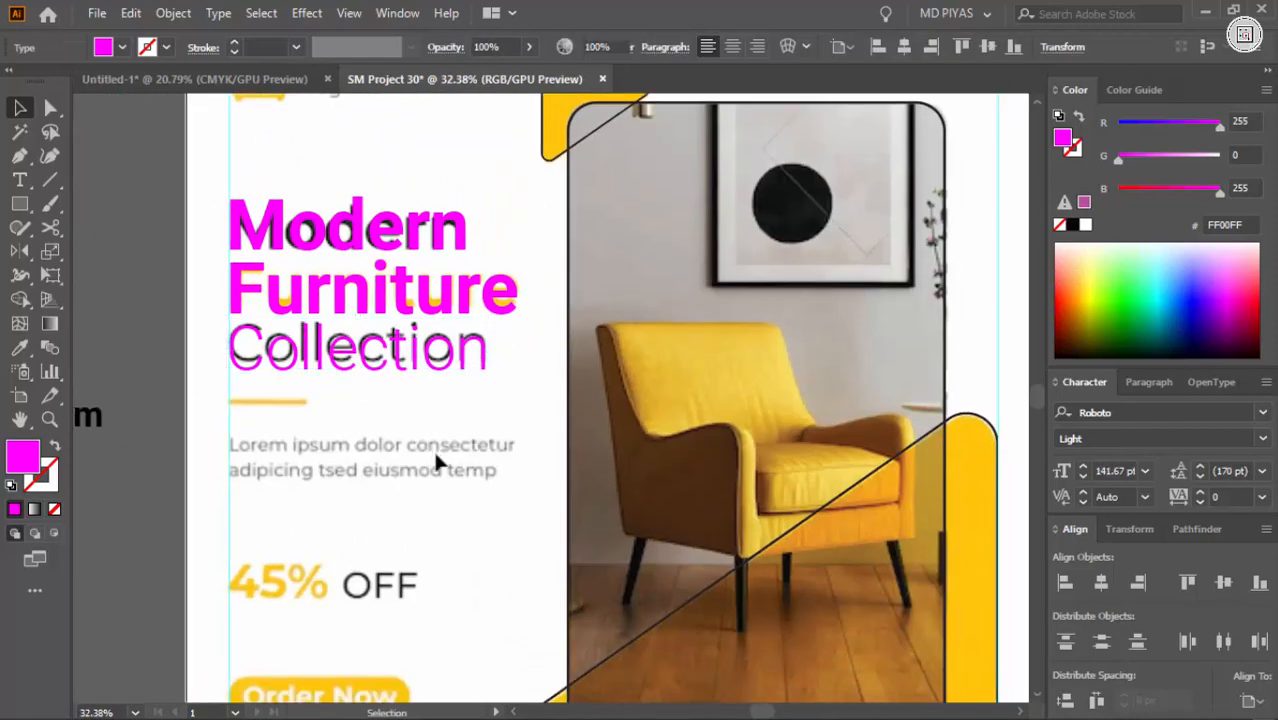
left_click(434, 446)
key("ctrl+space")
left_click_drag(434, 438, 345, 446)
Step: Move the contact text block beside the artboard
left_click_drag(288, 402, 398, 410)
left_click_drag(585, 454, 440, 470)
key("space")
left_click_drag(562, 536, 439, 473)
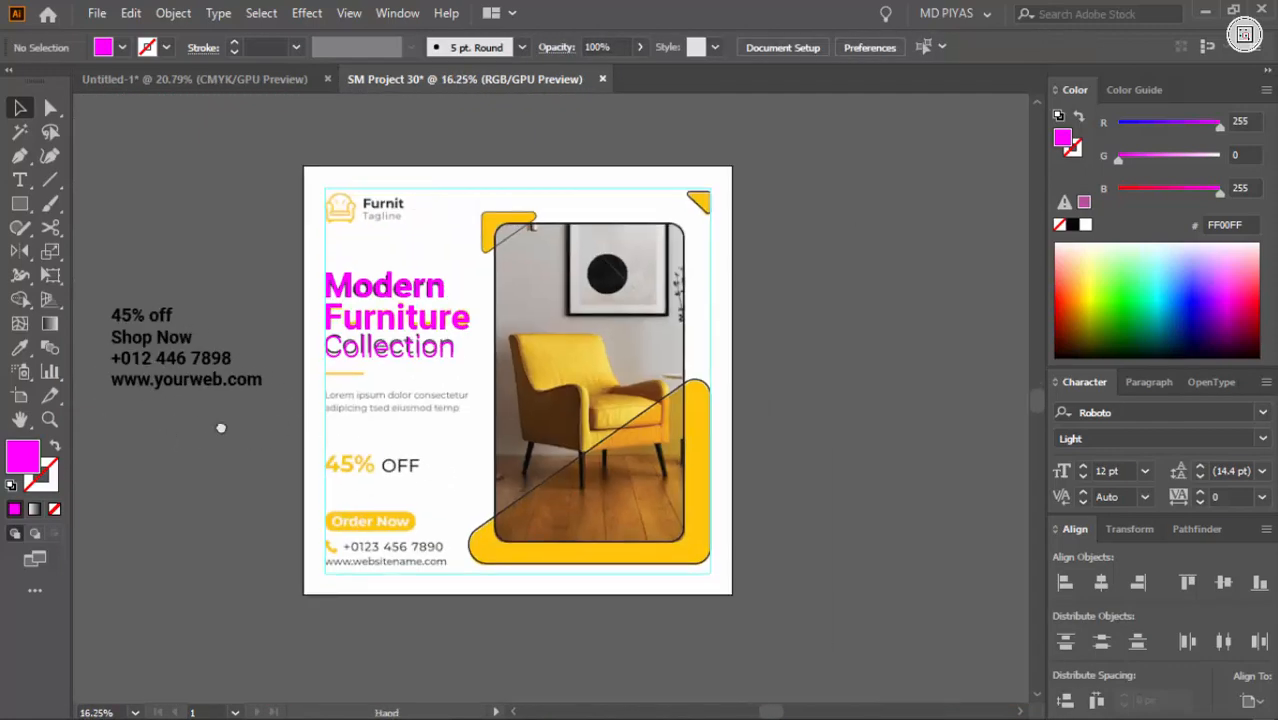
left_click_drag(220, 428, 303, 400)
left_click_drag(265, 357, 302, 491)
Step: Cut 45% out of the contact text into its own text object
left_click(226, 518)
key("ctrl+space")
key("t")
left_click_drag(146, 330, 192, 331)
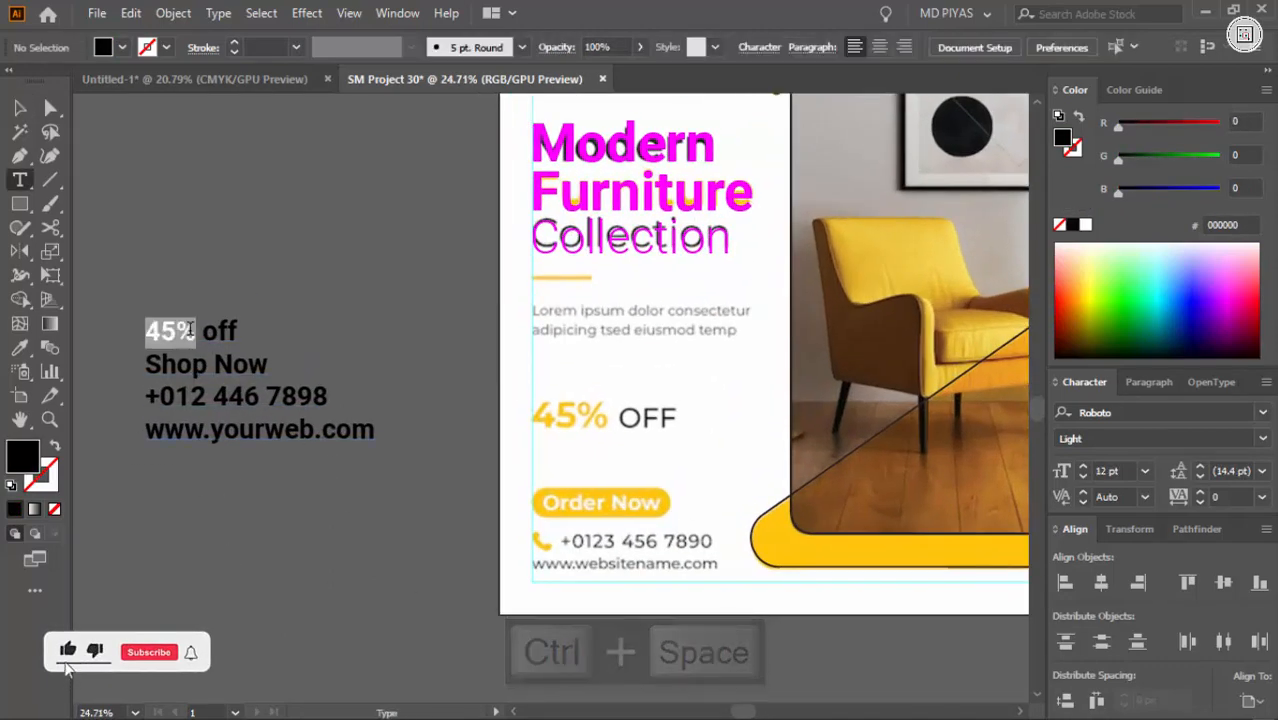
key("ctrl+x")
key("Escape")
left_click(320, 278)
key("ctrl+v")
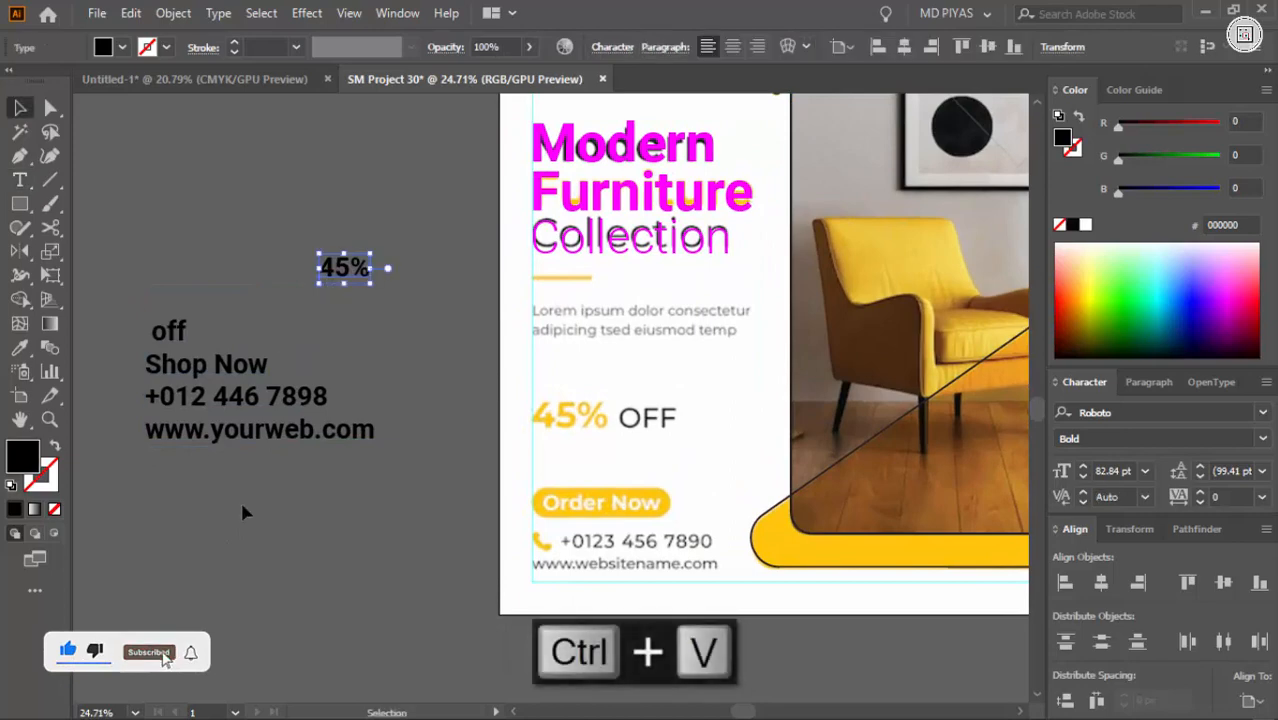
Step: Split the word off into its own text object below 45%
left_click(242, 512)
key("t")
double_click(168, 331)
key("ctrl+x")
key("Escape")
left_click(332, 313)
key("ctrl+v")
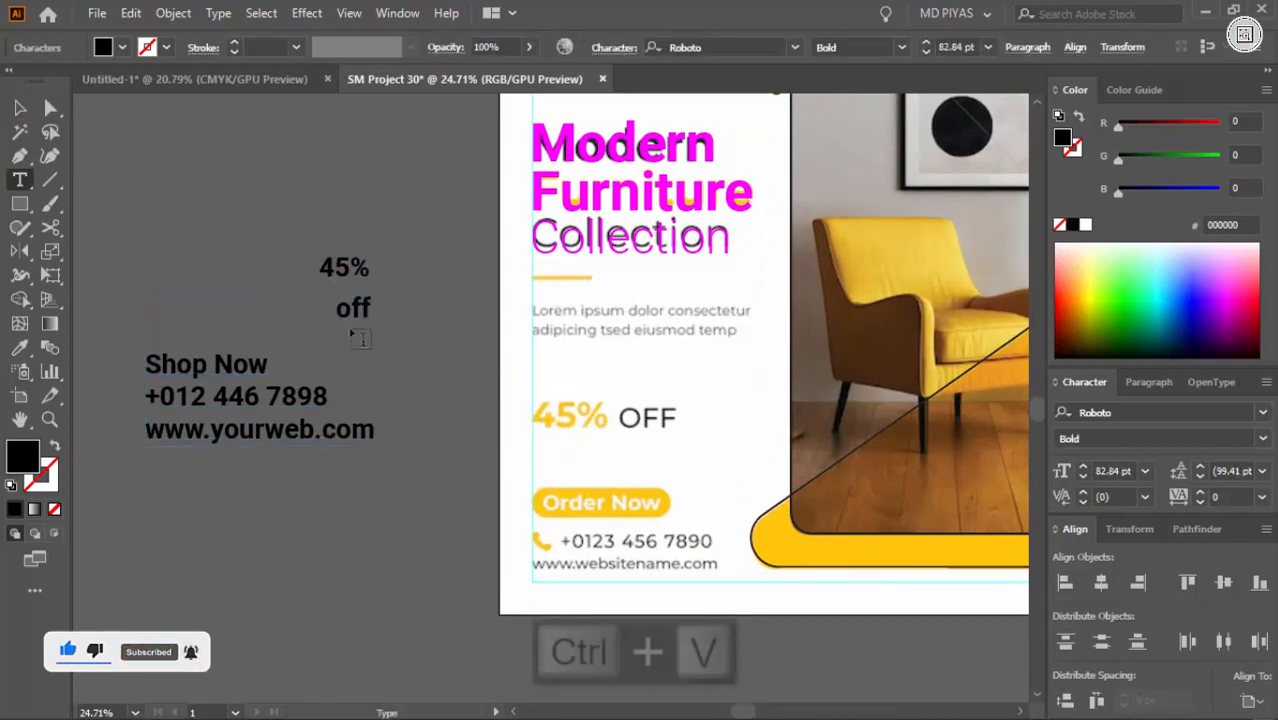
key("Escape")
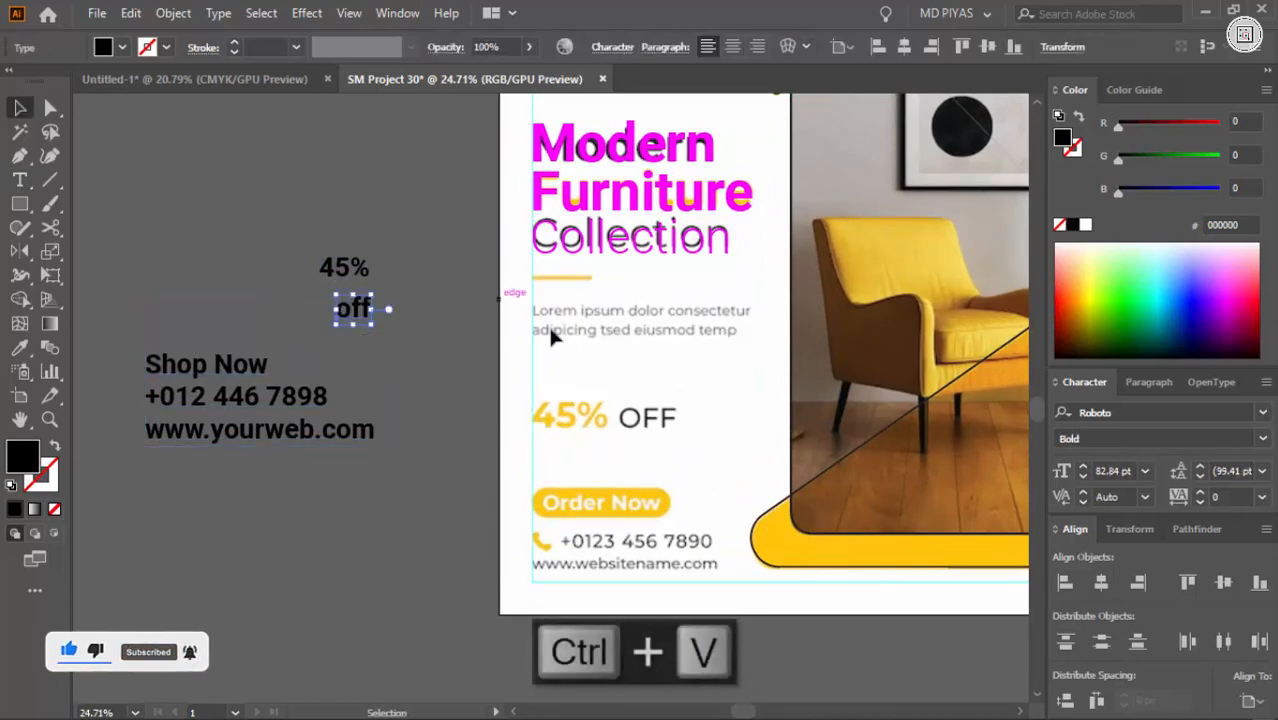
Step: Make OFF Regular weight and change its case to UPPERCASE
left_click(1262, 439)
left_click(1095, 547)
left_click(218, 13)
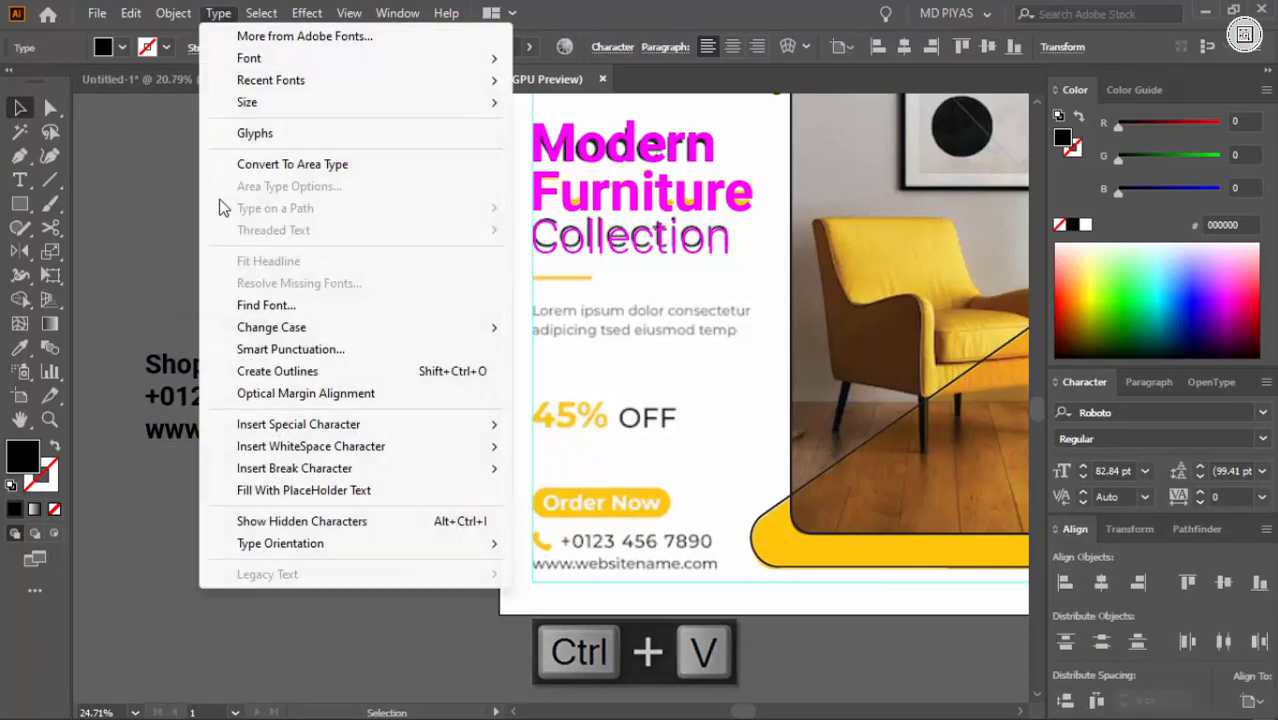
mouse_move(300, 327)
left_click(576, 328)
Step: Cut the Shop Now text and paste it as a separate object
left_click_drag(236, 400, 228, 422)
key("ctrl+x")
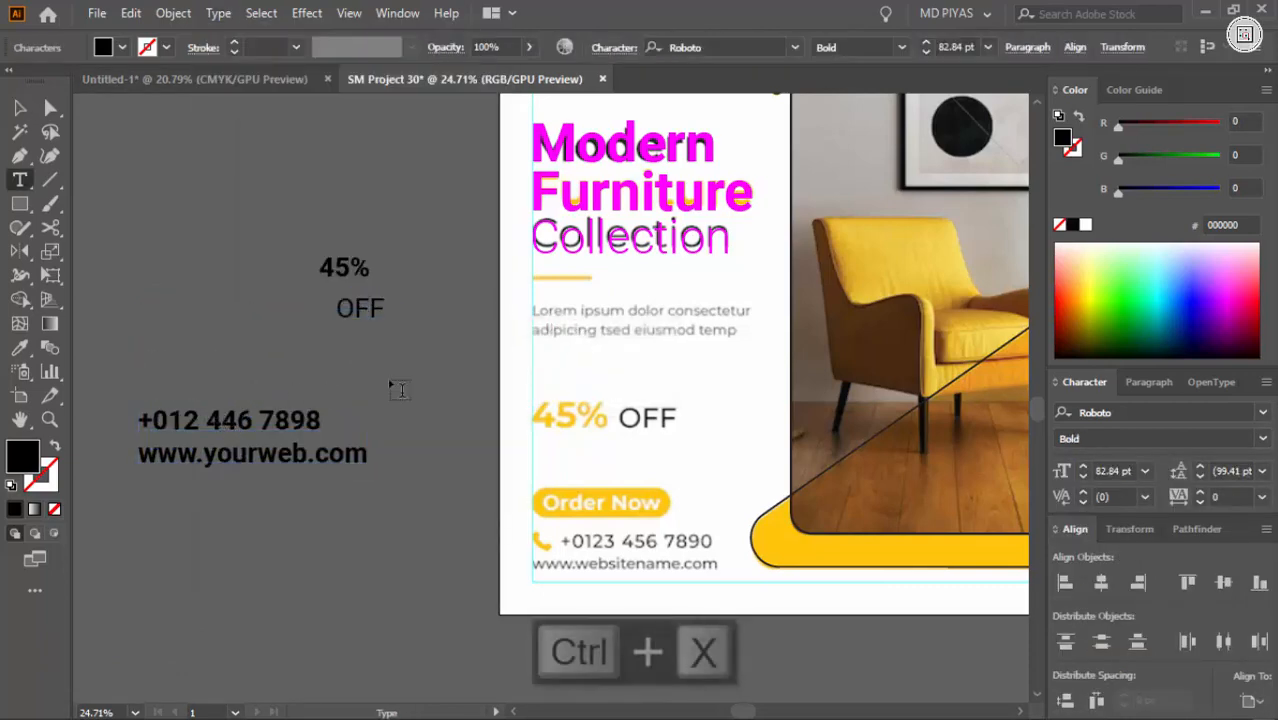
key("Escape")
key("ctrl+v")
Step: Move the phone number line out into its own text object
left_click_drag(254, 448, 244, 486)
key("t")
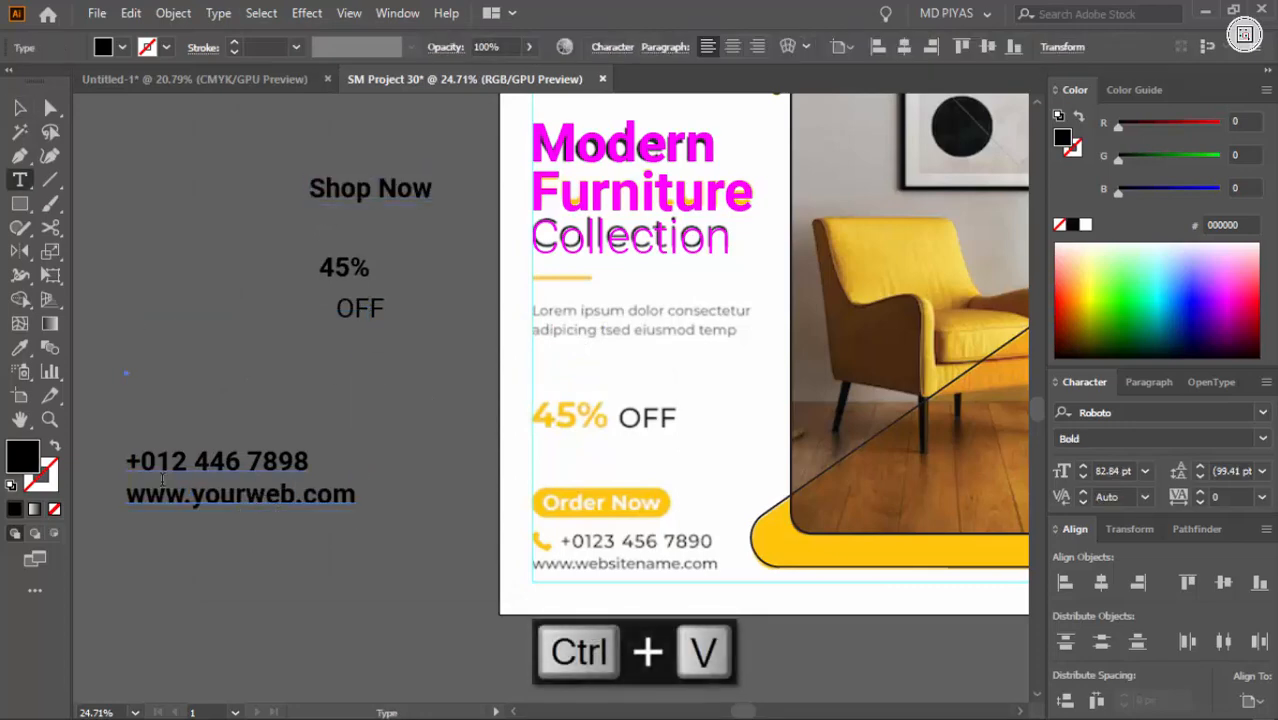
triple_click(293, 440)
key("ctrl+x")
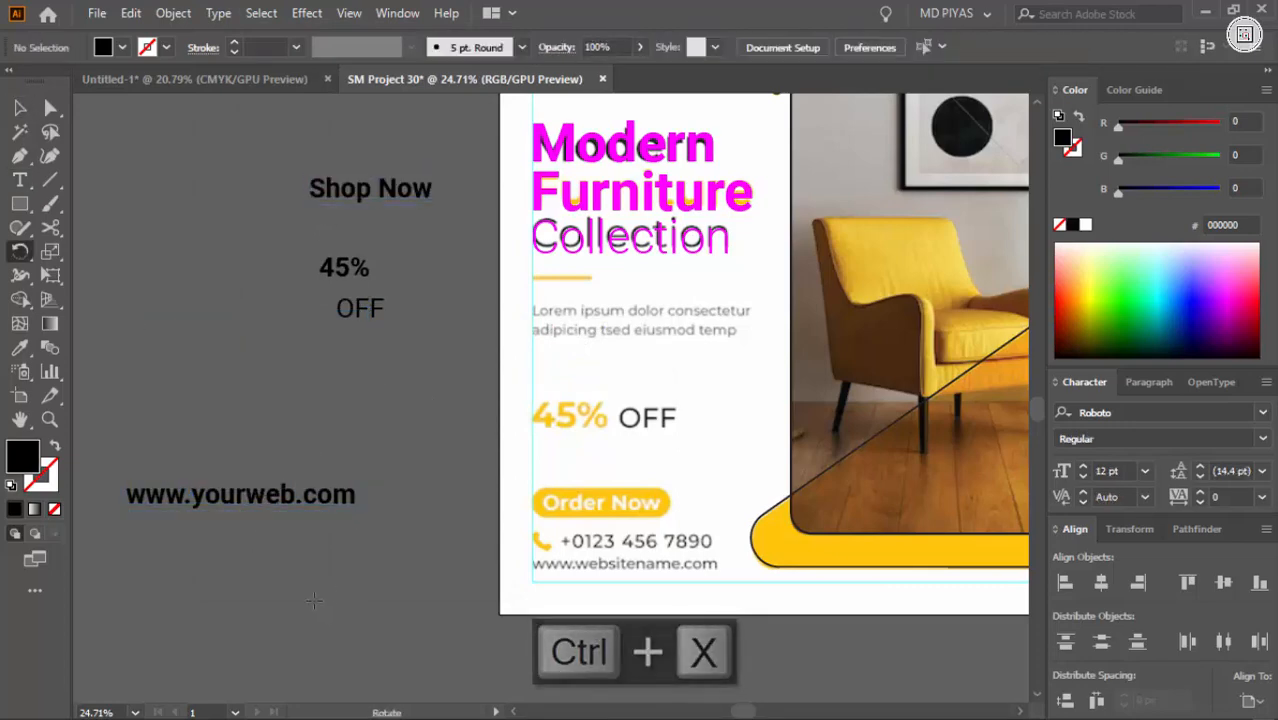
left_click(300, 582)
key("ctrl+v")
left_click(263, 505, "ctrl")
left_click_drag(130, 493, 356, 493)
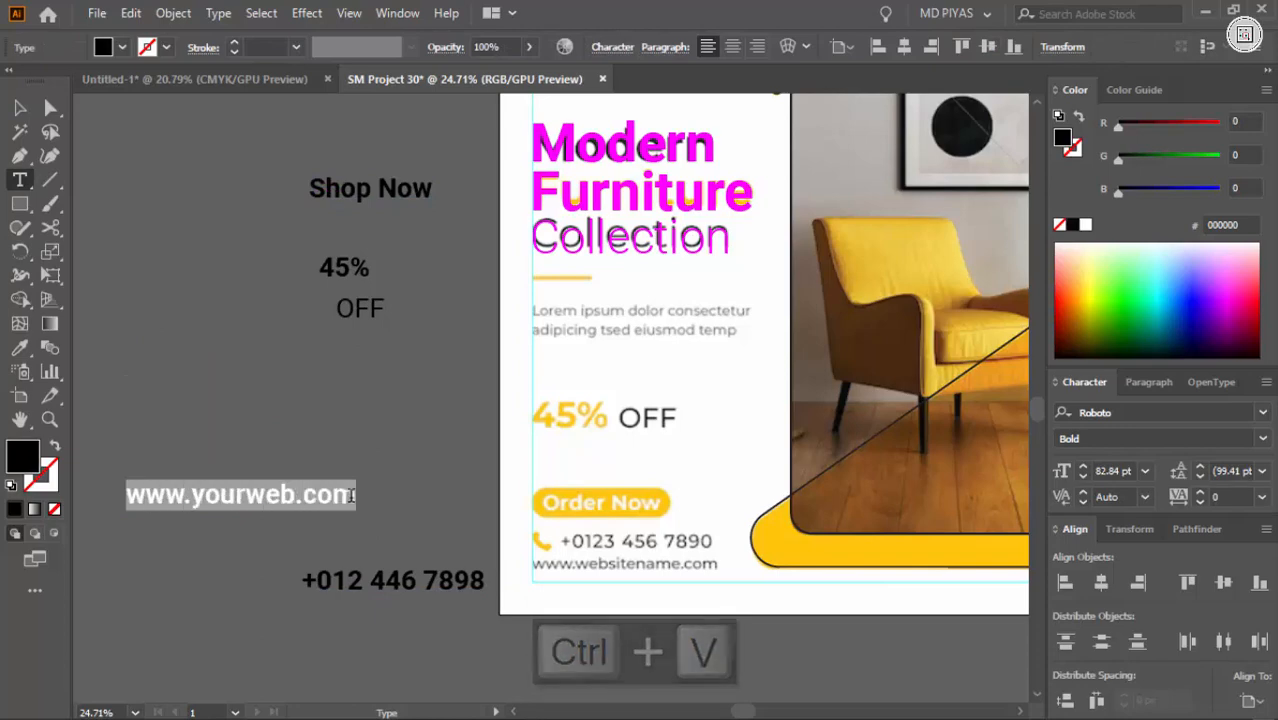
key("ctrl+x")
key("Escape")
left_click_drag(356, 572, 270, 348)
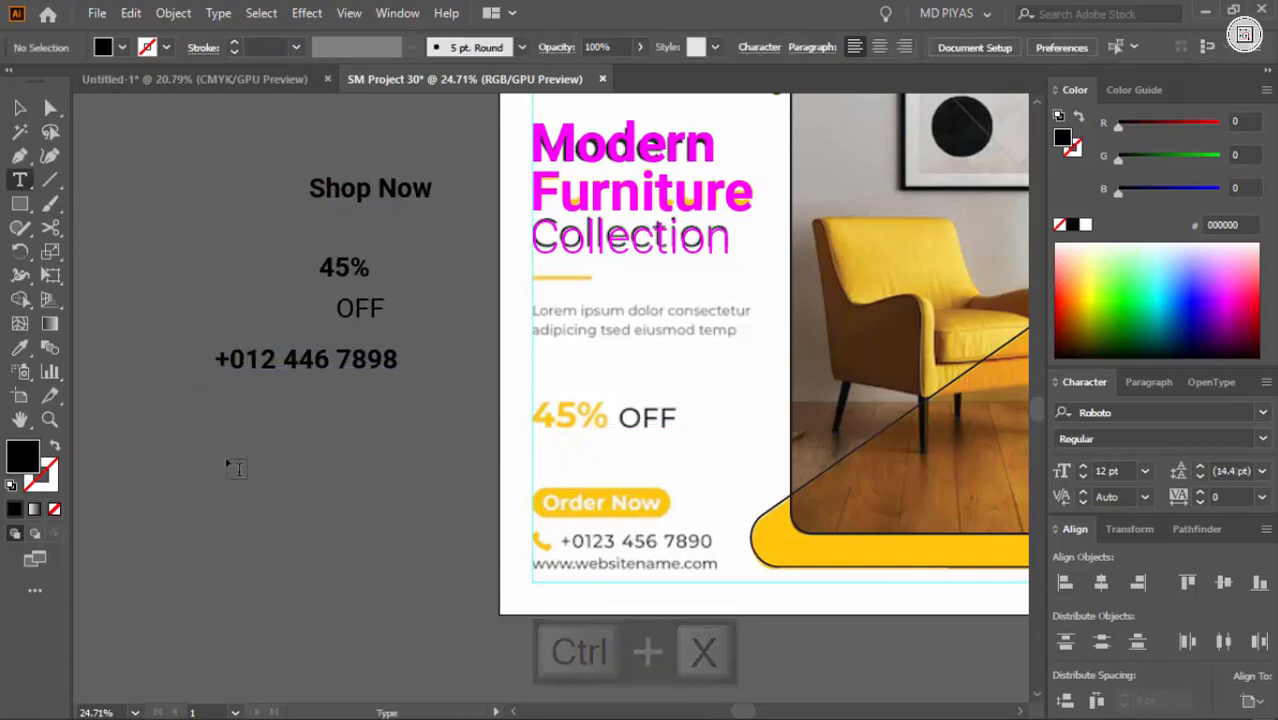
key("ctrl+v")
left_click(303, 508)
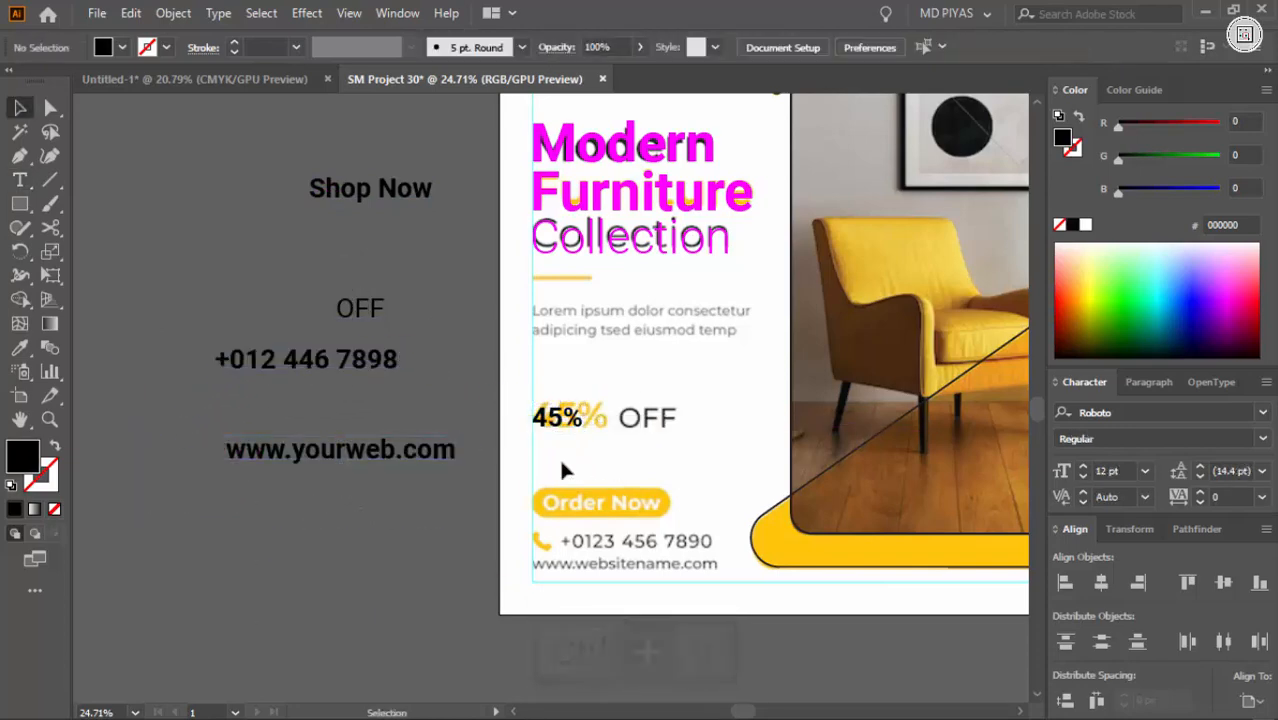
left_click_drag(562, 470, 618, 438)
Step: Place OFF beside the black 45% and resize it to match the discount line
left_click(465, 430)
left_click(537, 612)
left_click_drag(593, 420, 420, 400)
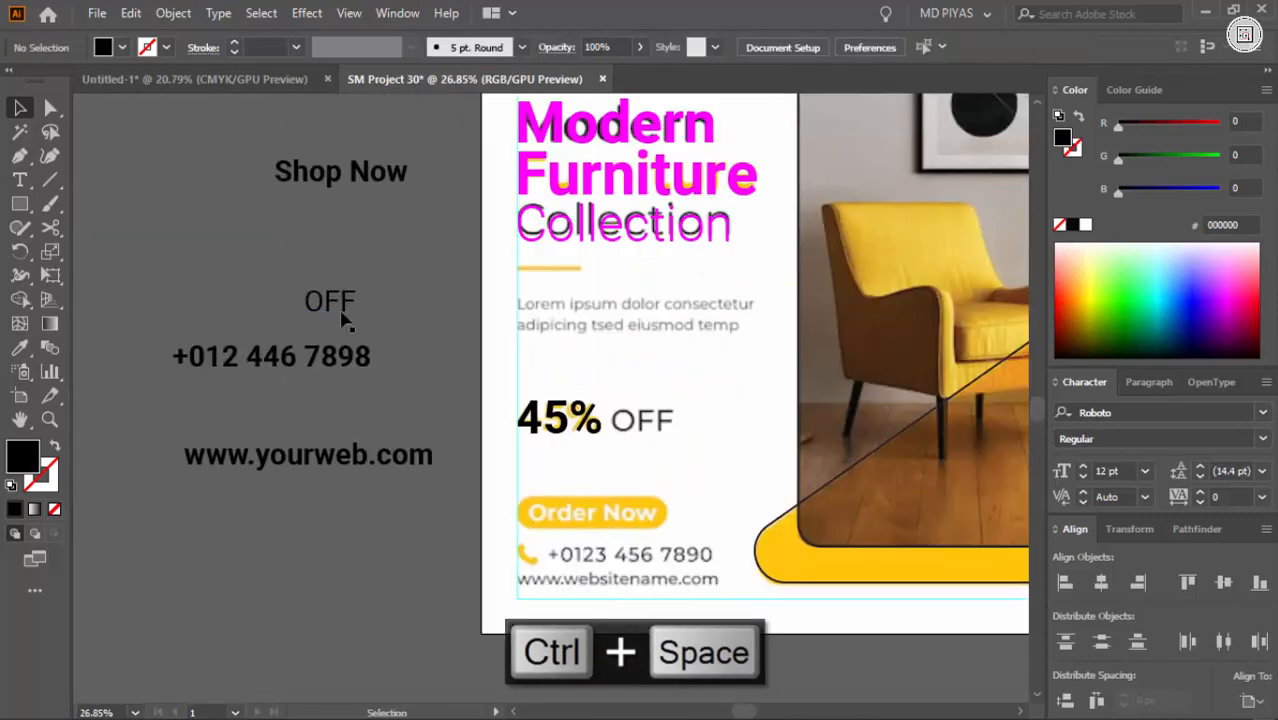
left_click_drag(340, 307, 823, 422)
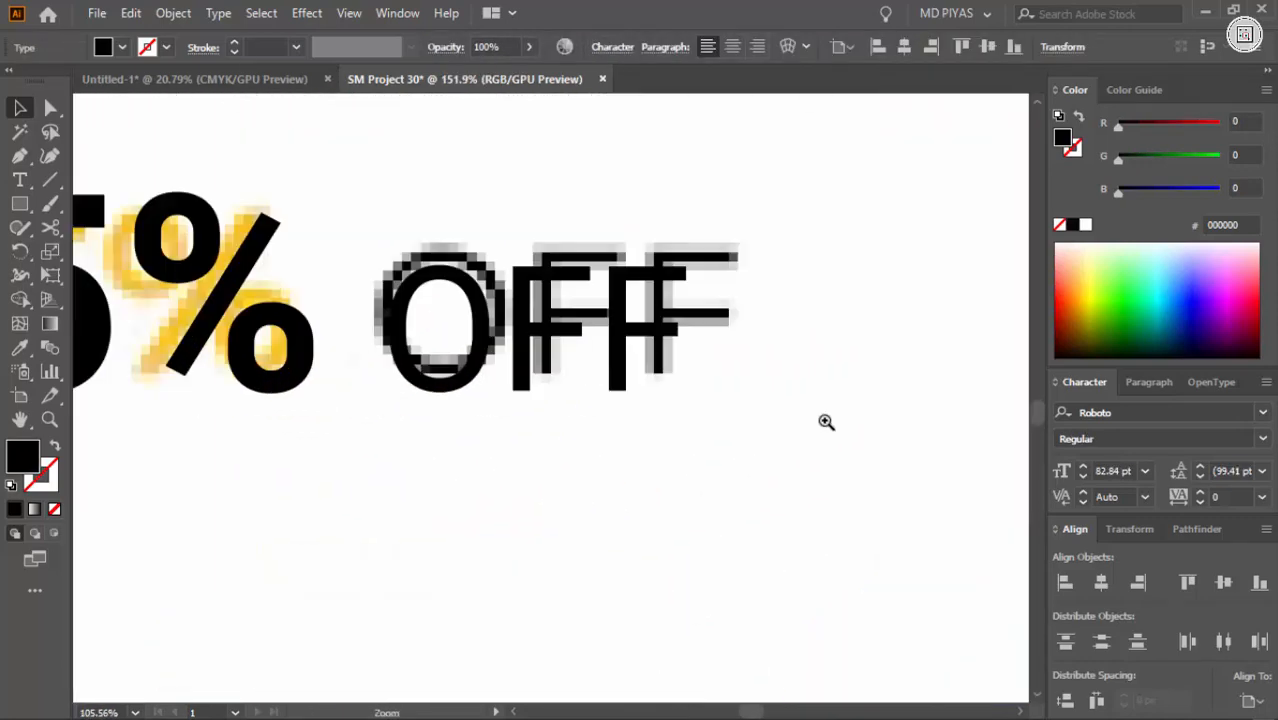
left_click_drag(490, 322, 499, 322)
mouse_move(752, 322)
left_mouse_down()
mouse_move(715, 319)
mouse_move(752, 320)
left_mouse_up()
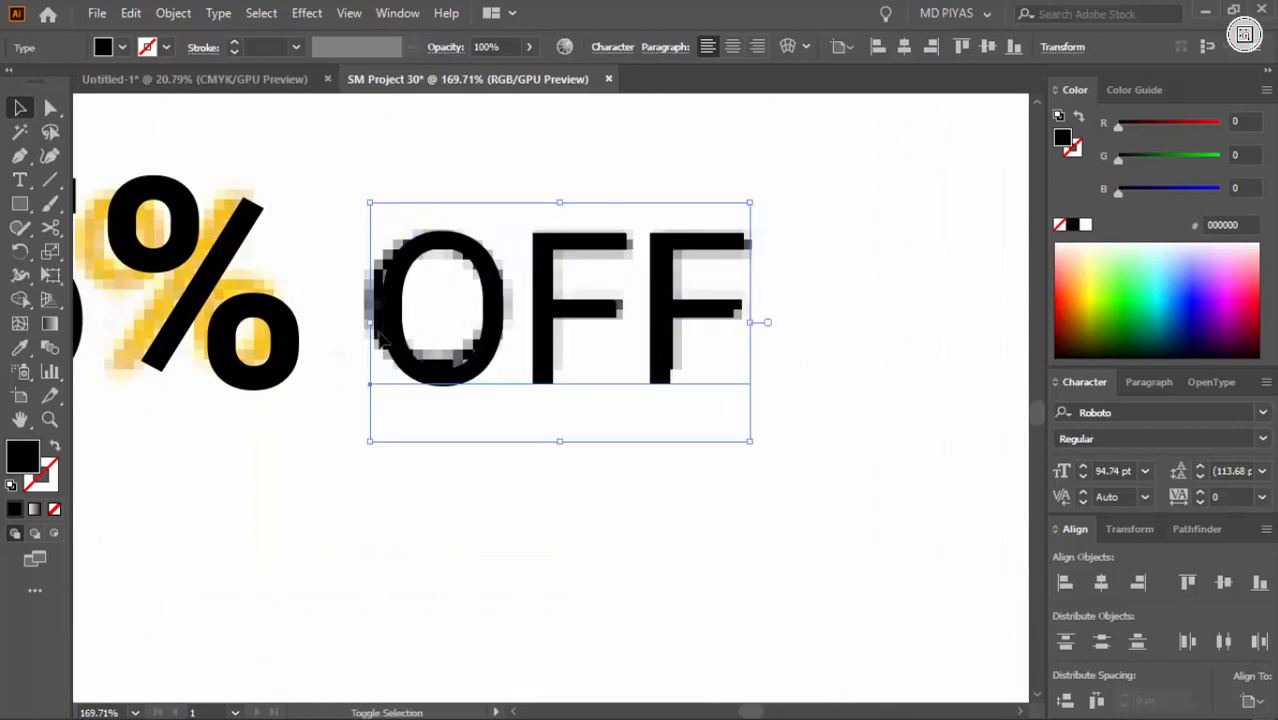
key("ctrl+space")
left_click_drag(365, 349, 804, 408)
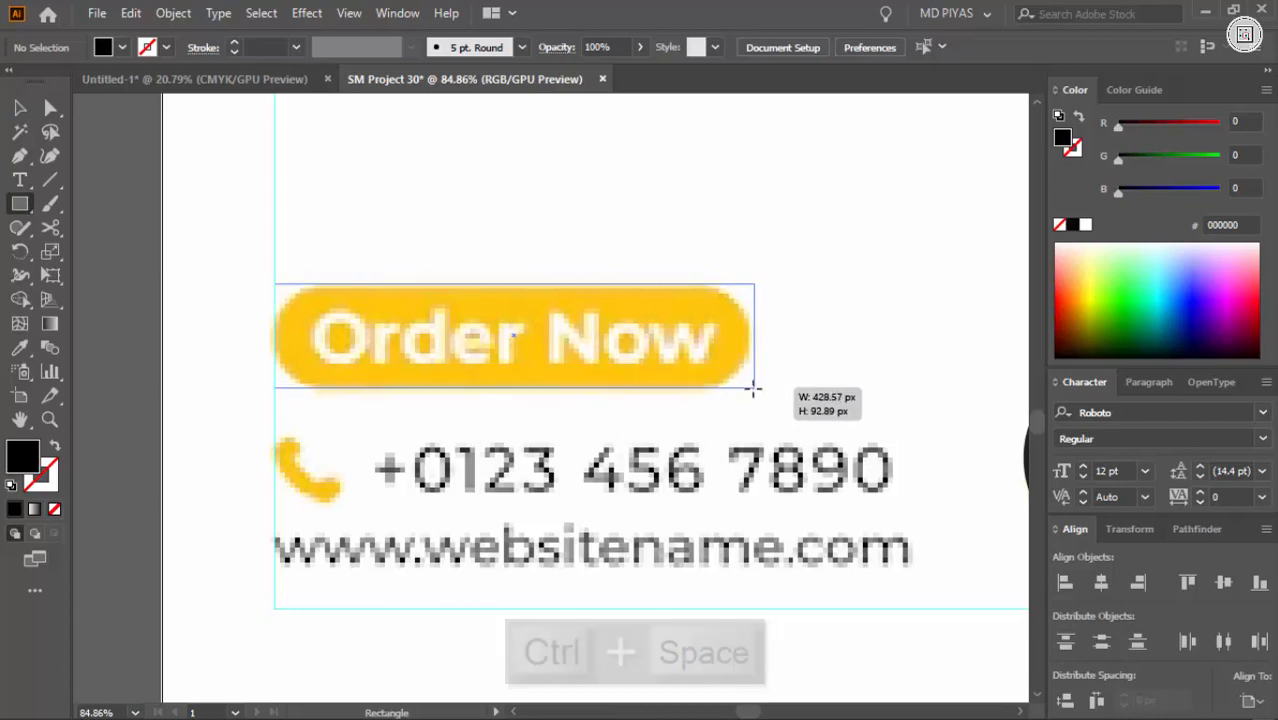
Step: Draw a black rounded pill rectangle over the Order Now button
left_click_drag(754, 389, 753, 392)
key("shift+x")
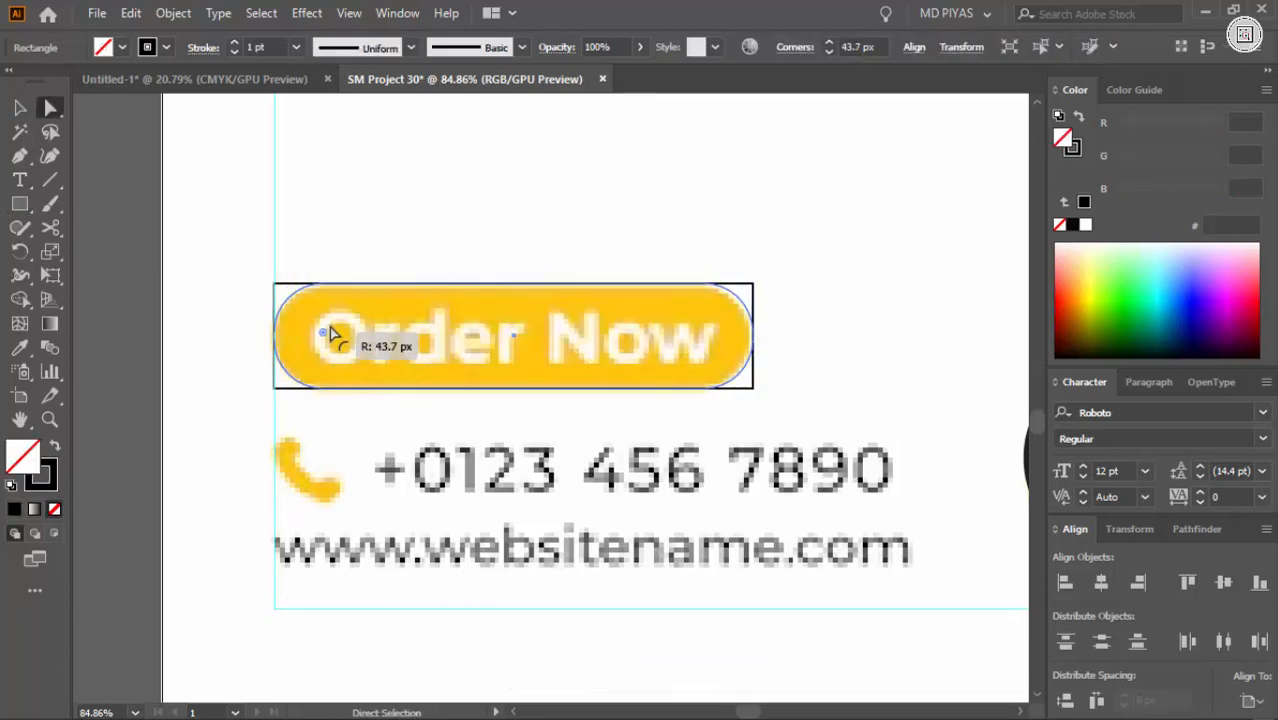
key("shift+x")
left_click(430, 236)
left_click_drag(607, 279, 369, 324)
left_click_drag(369, 324, 362, 496)
Step: Put the Shop Now text in front of the pill, shrunk and set to Regular
left_click_drag(385, 134, 630, 465)
left_click_drag(507, 529, 322, 576)
key("ctrl+shift+bracketright")
left_click_drag(788, 370, 820, 370)
left_click_drag(609, 408, 531, 409)
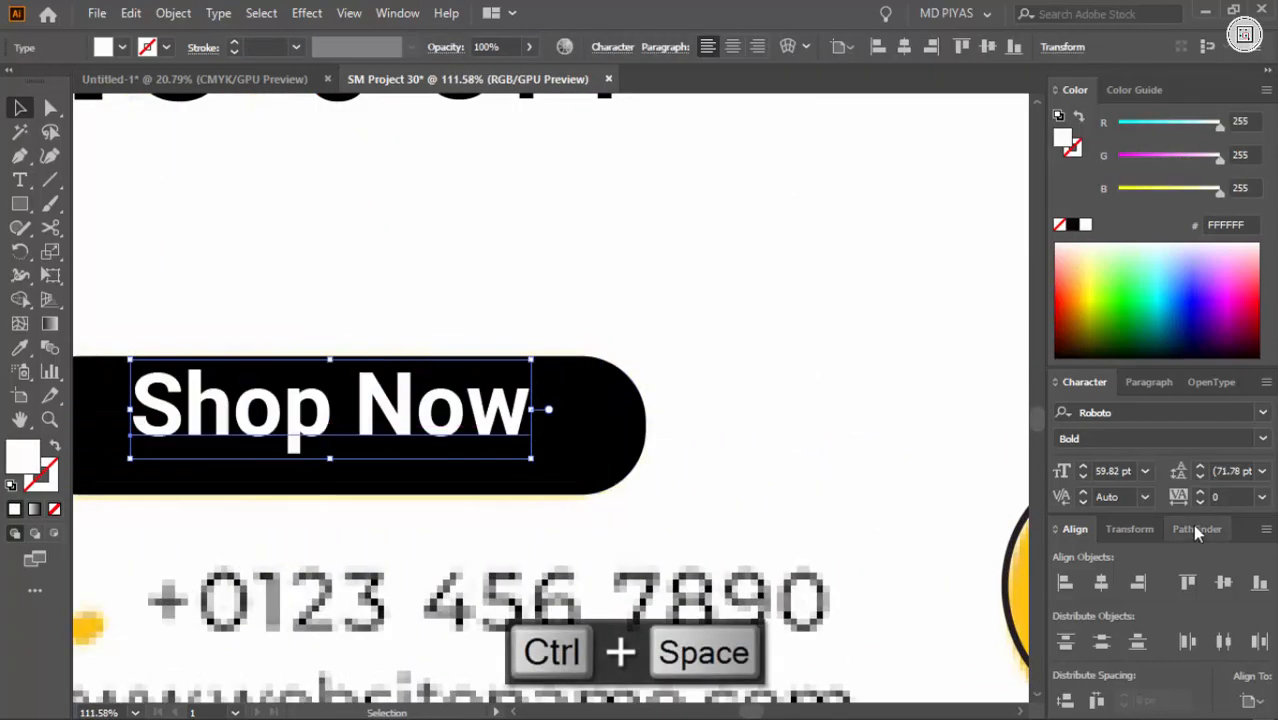
left_click(1263, 439)
left_click(1106, 548)
left_click(758, 560)
left_click_drag(345, 570, 505, 530)
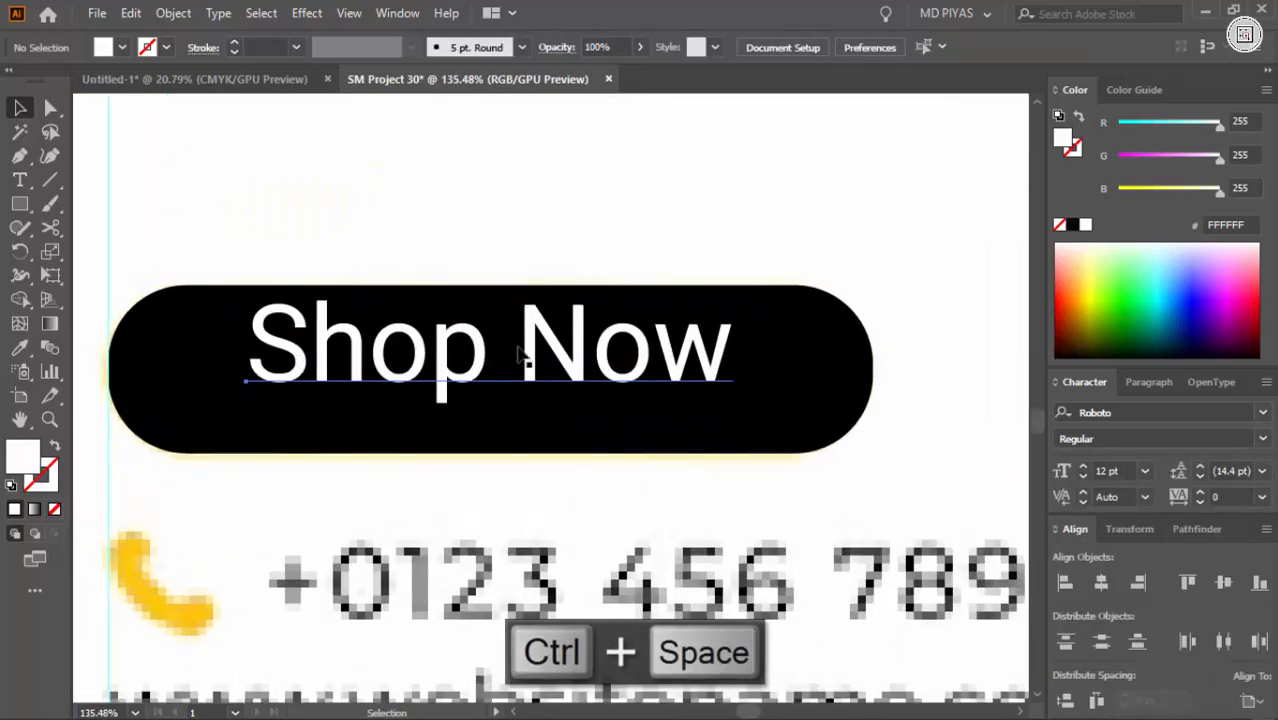
left_click_drag(519, 350, 519, 369)
left_click(525, 519)
Step: Shrink Shop Now slightly and centre it lower inside the button
left_click_drag(711, 372, 100, 497)
left_click_drag(637, 451, 481, 438)
left_click_drag(499, 352, 562, 382)
left_click(562, 384)
left_click_drag(804, 384, 742, 384)
left_click(609, 536)
left_click_drag(568, 407, 568, 407)
left_click(640, 530)
Step: Set the phone number text to Light weight
left_click_drag(725, 439, 434, 488)
left_click_drag(196, 280, 236, 322)
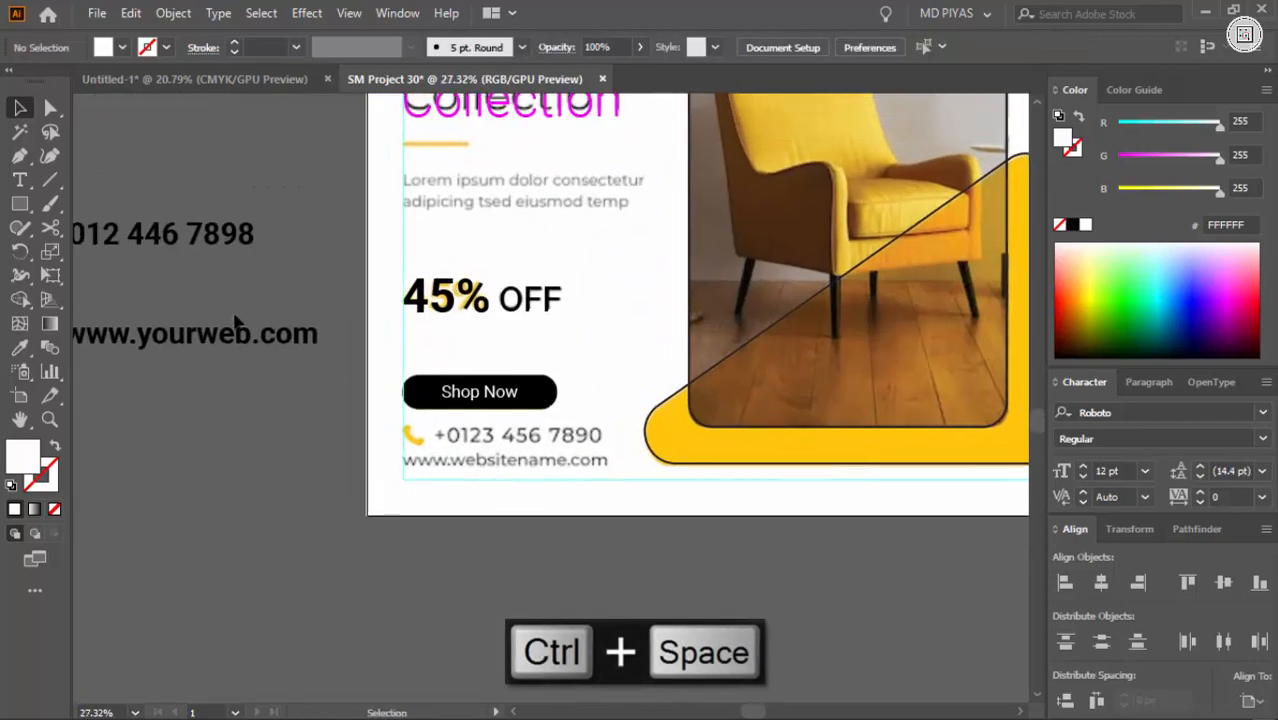
left_click(1262, 438)
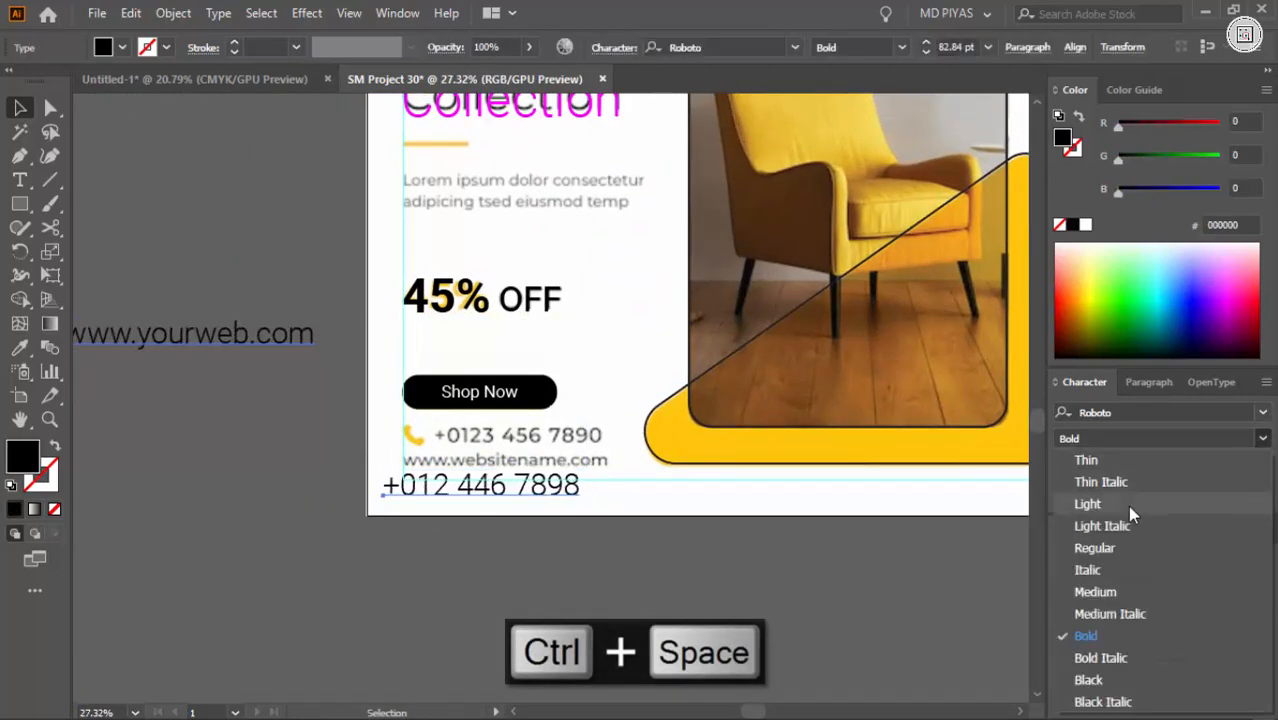
left_click(1087, 504)
Step: Lay the phone number over the old phone line and shrink it to fit
left_click_drag(540, 487, 598, 437)
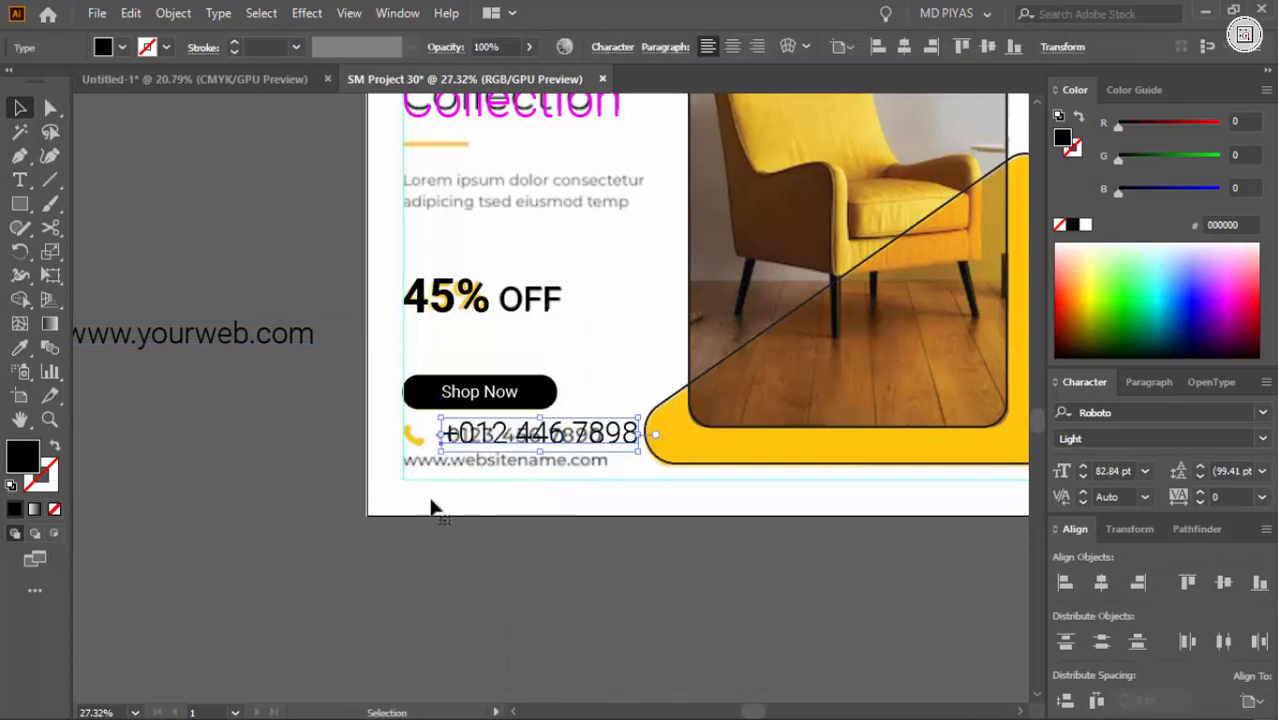
left_click(434, 508, "ctrl")
left_click_drag(500, 410, 476, 418)
left_click_drag(324, 506, 278, 506)
left_click_drag(843, 433, 761, 434)
left_click_drag(637, 604, 476, 438)
left_click_drag(697, 512, 697, 505)
left_click_drag(600, 525, 660, 508)
left_click_drag(450, 440, 354, 470)
mouse_move(400, 444)
left_mouse_down()
mouse_move(326, 444)
mouse_move(420, 444)
left_mouse_up()
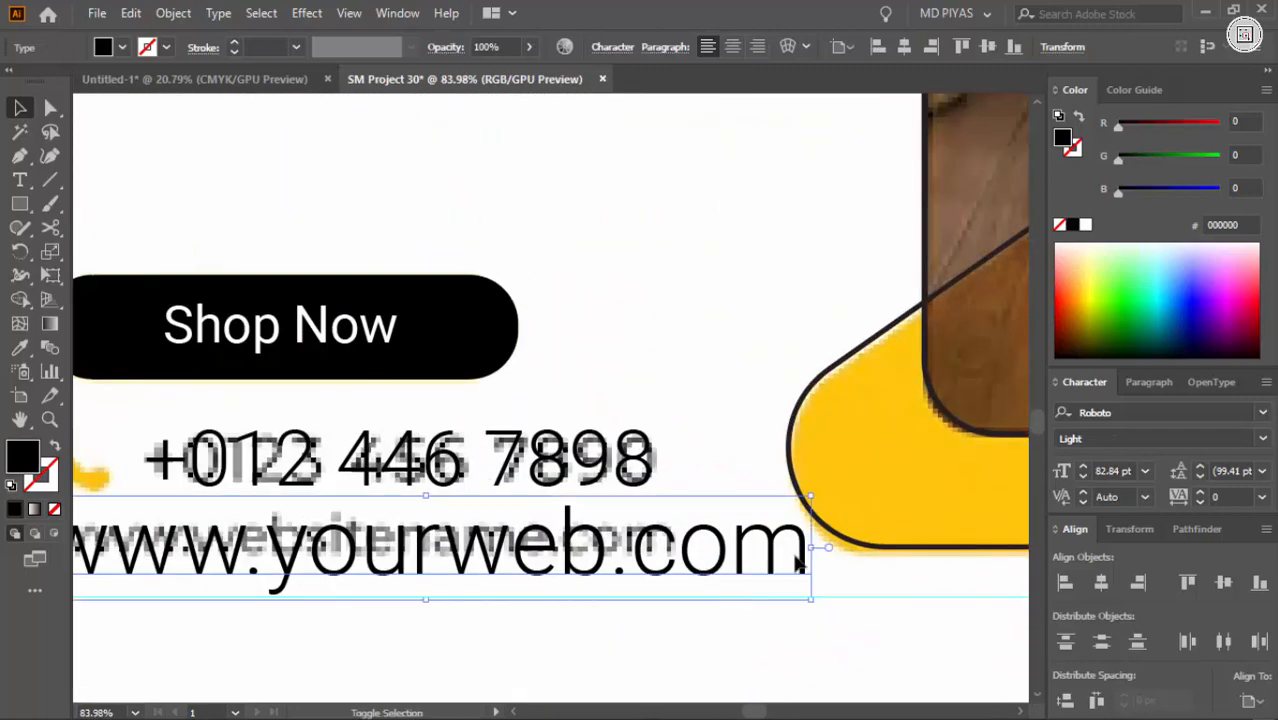
left_click_drag(600, 540, 690, 462)
left_click_drag(515, 568, 320, 440)
left_click_drag(501, 479, 449, 499)
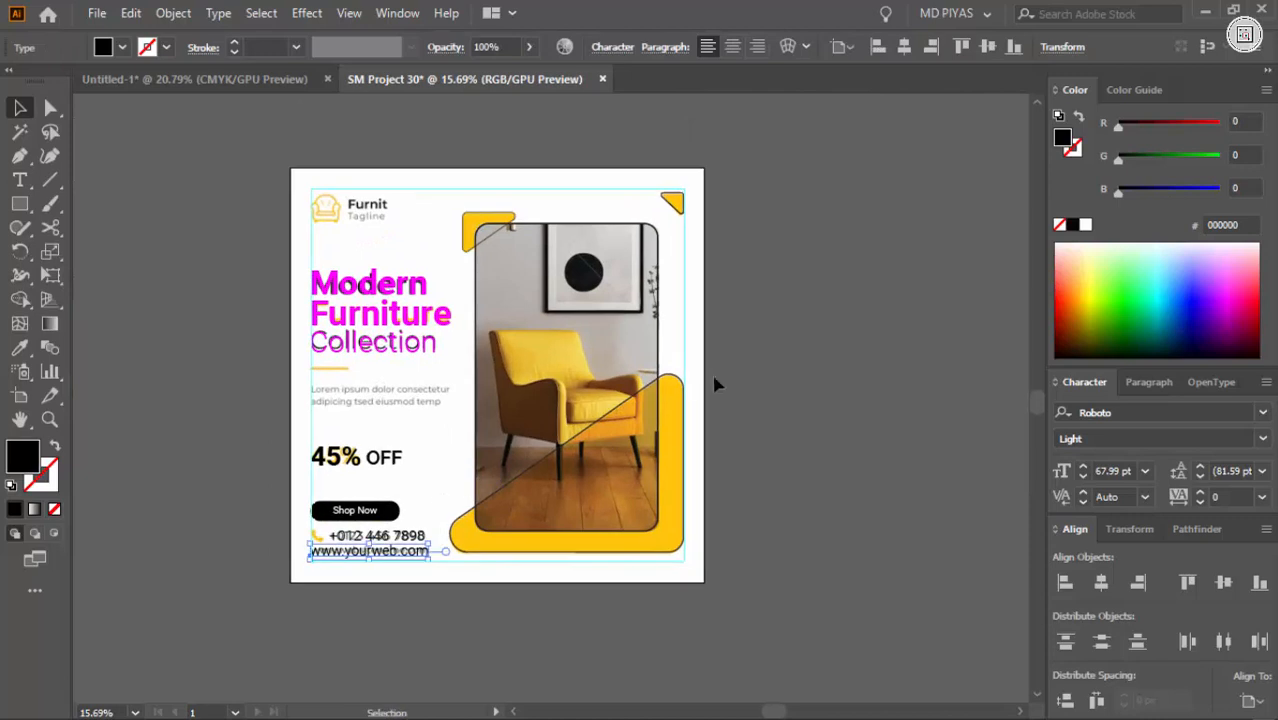
key("ctrl+f")
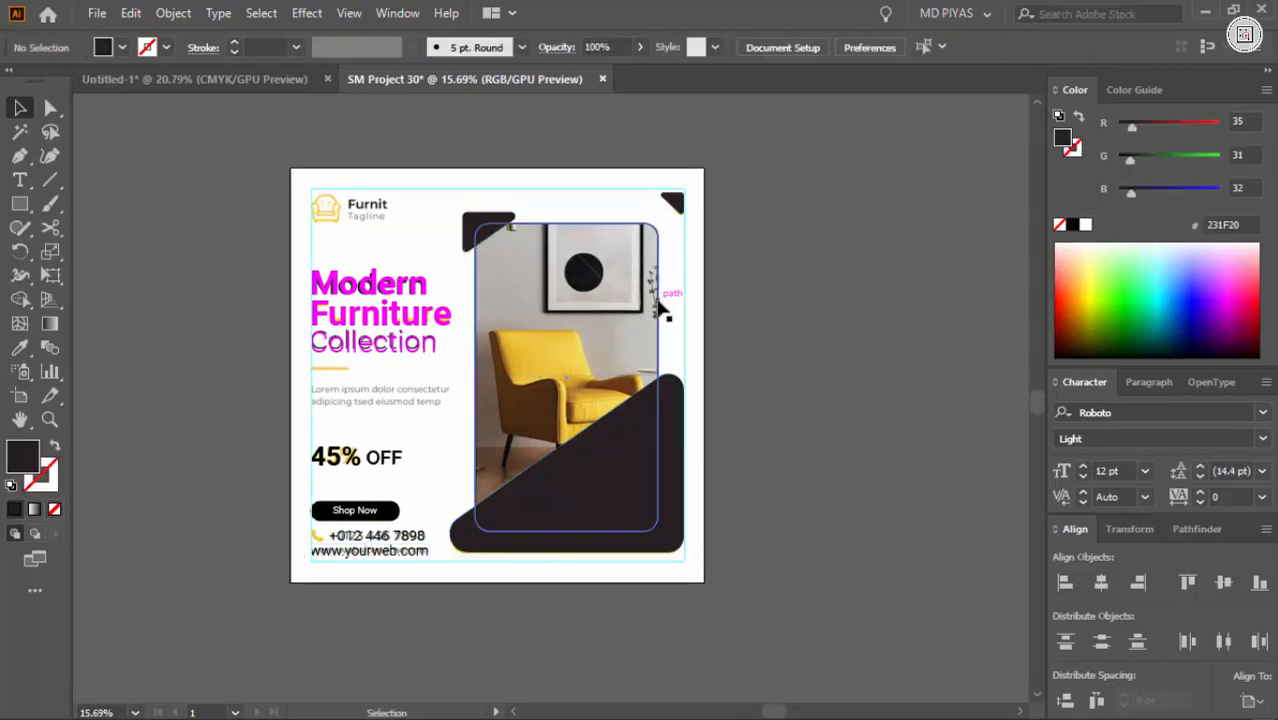
Step: Bring the yellow diagonal shape in front of the chair photo
key("ctrl+shift+]")
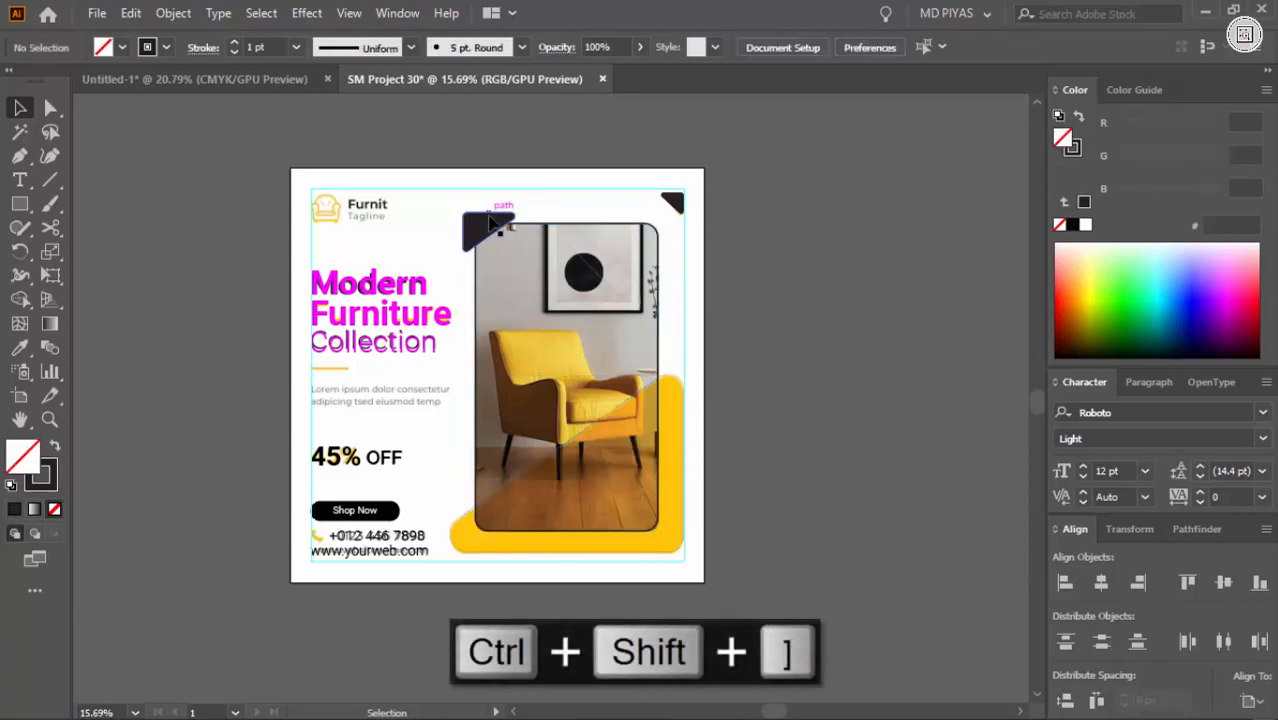
left_click(684, 465)
key("ctrl+shift+]")
left_click(672, 290)
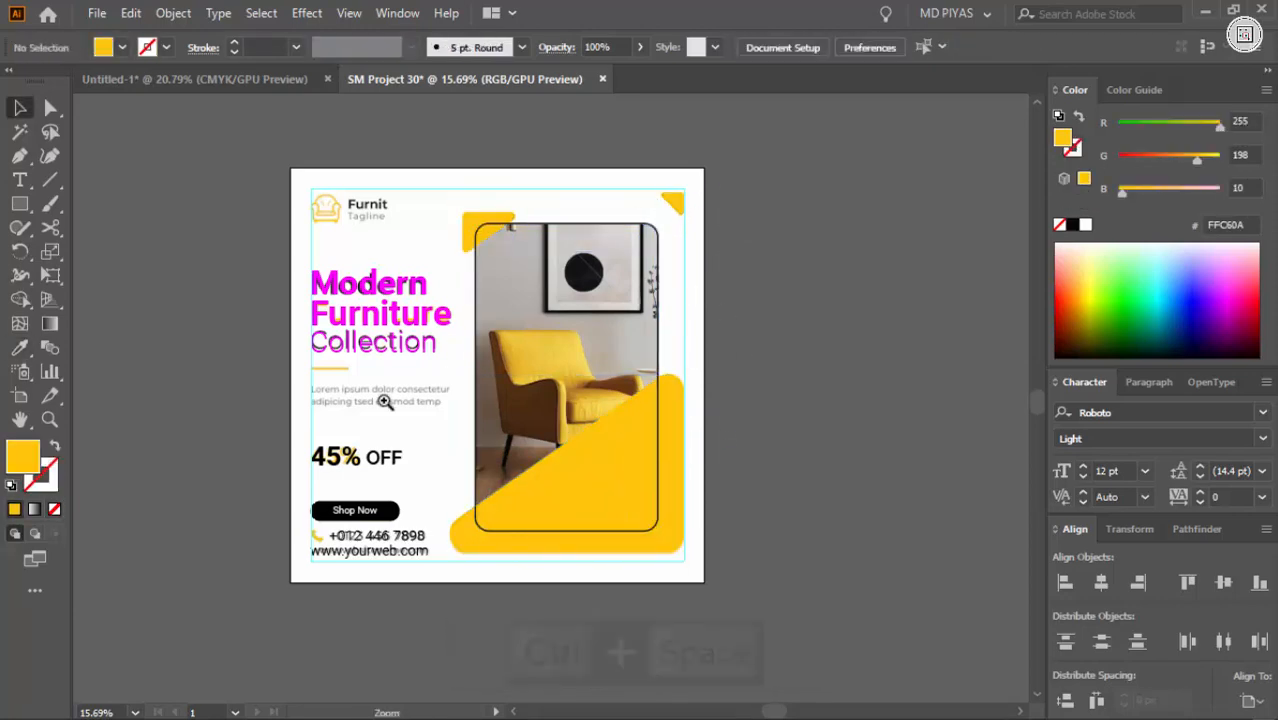
Step: Recolour the heading so Modern is black and Furniture is yellow
left_click(385, 401)
left_click(244, 384)
key("m")
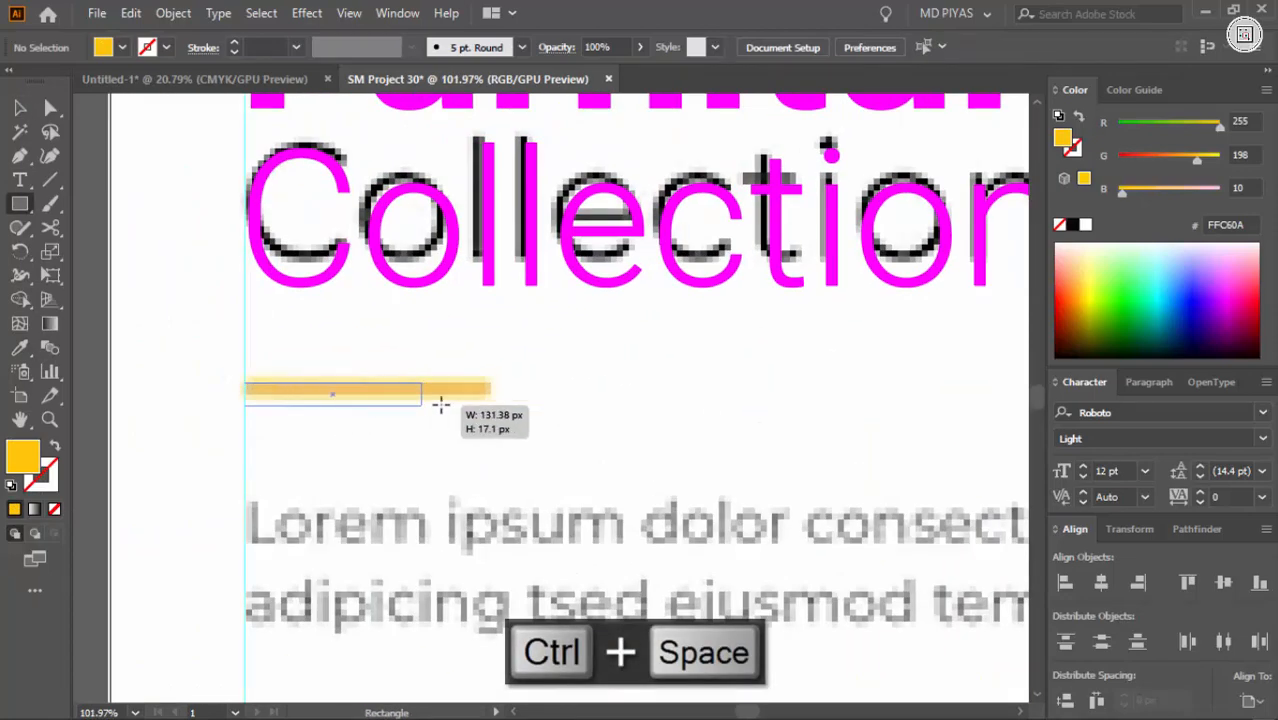
left_click_drag(575, 400, 337, 345)
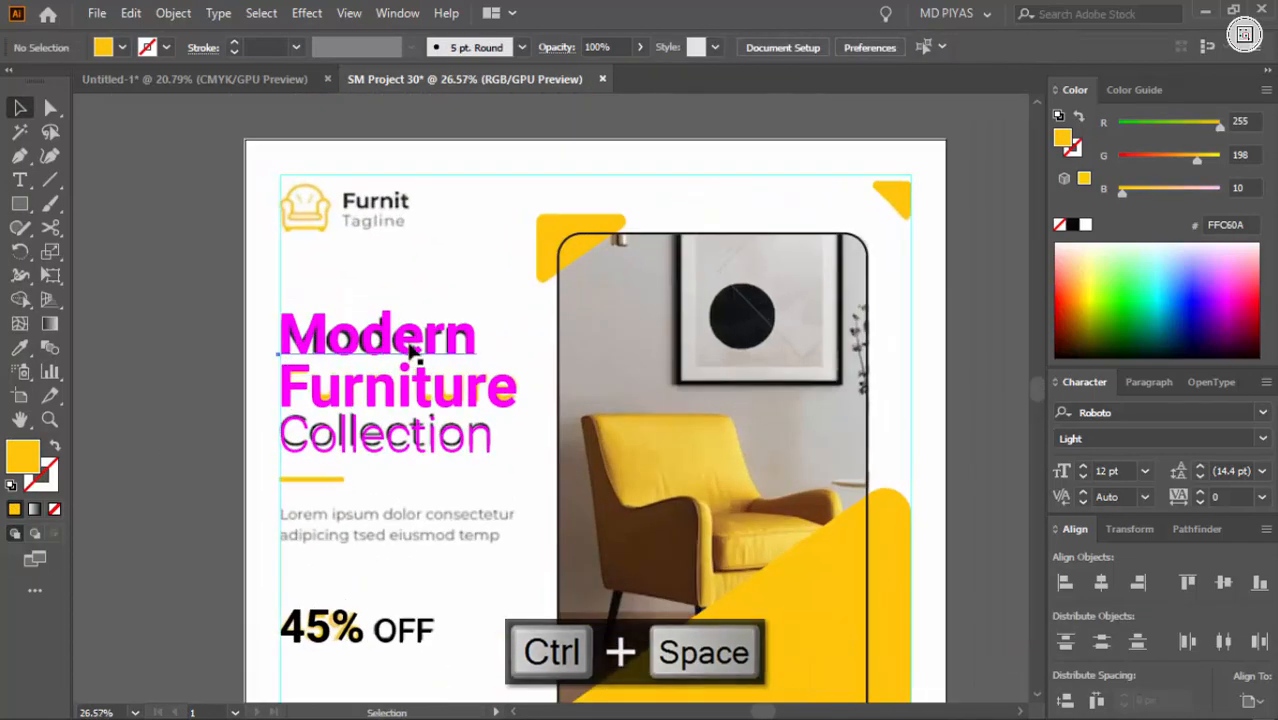
left_click(337, 340)
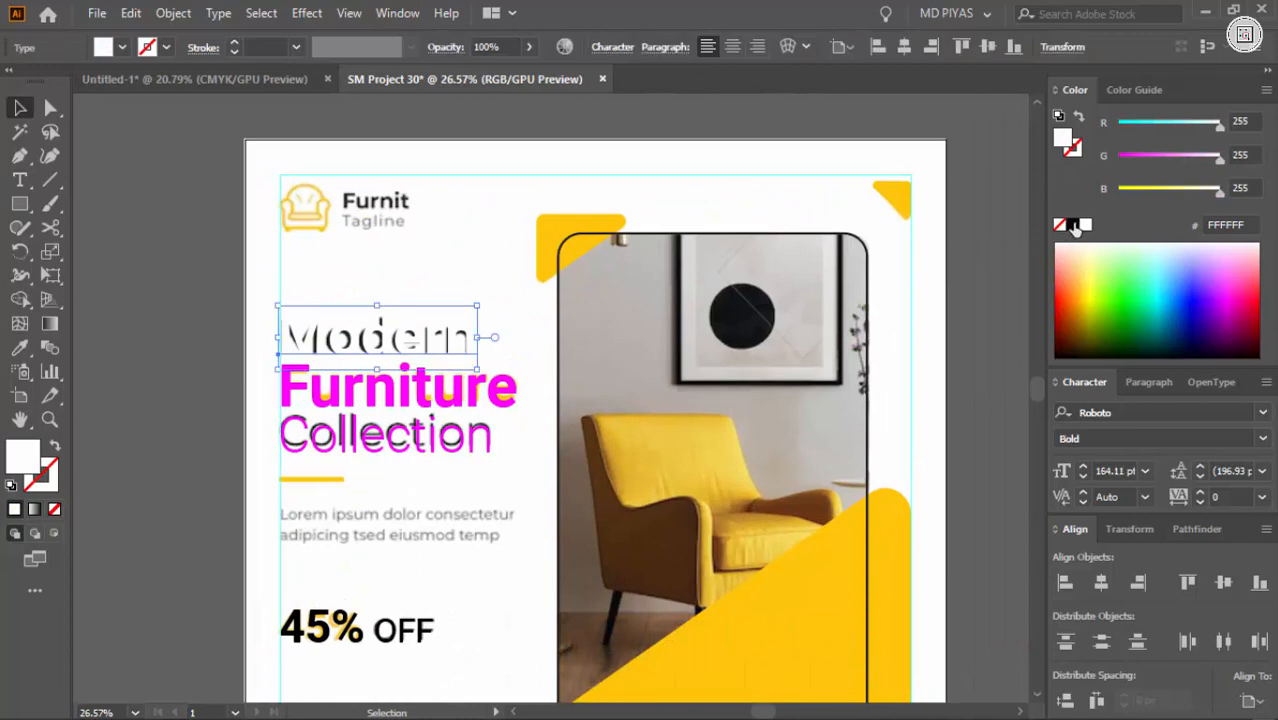
left_click(380, 395)
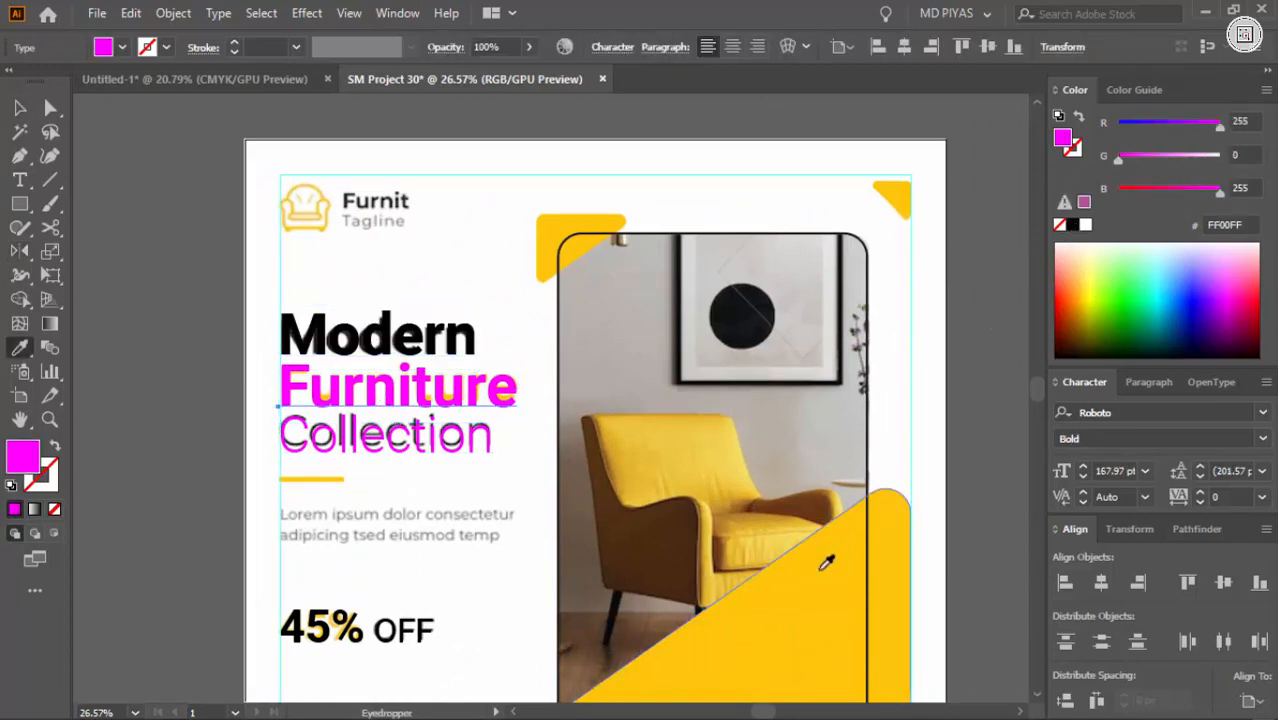
left_click_drag(998, 316, 228, 336)
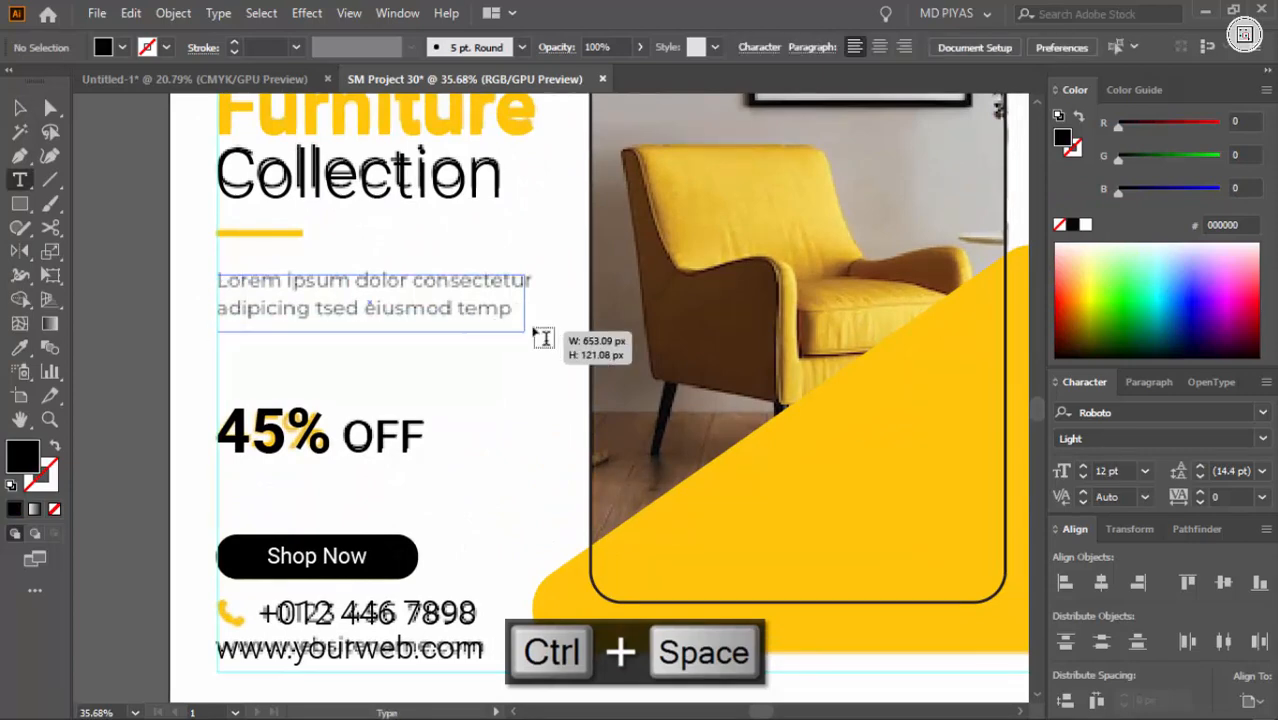
Step: Add a 'Lorem ipsum dolor sit amet…' placeholder paragraph over the description lines in Regular weight
left_click_drag(543, 339, 535, 327)
left_click(1110, 470)
scroll(1115, 470, "up", 20)
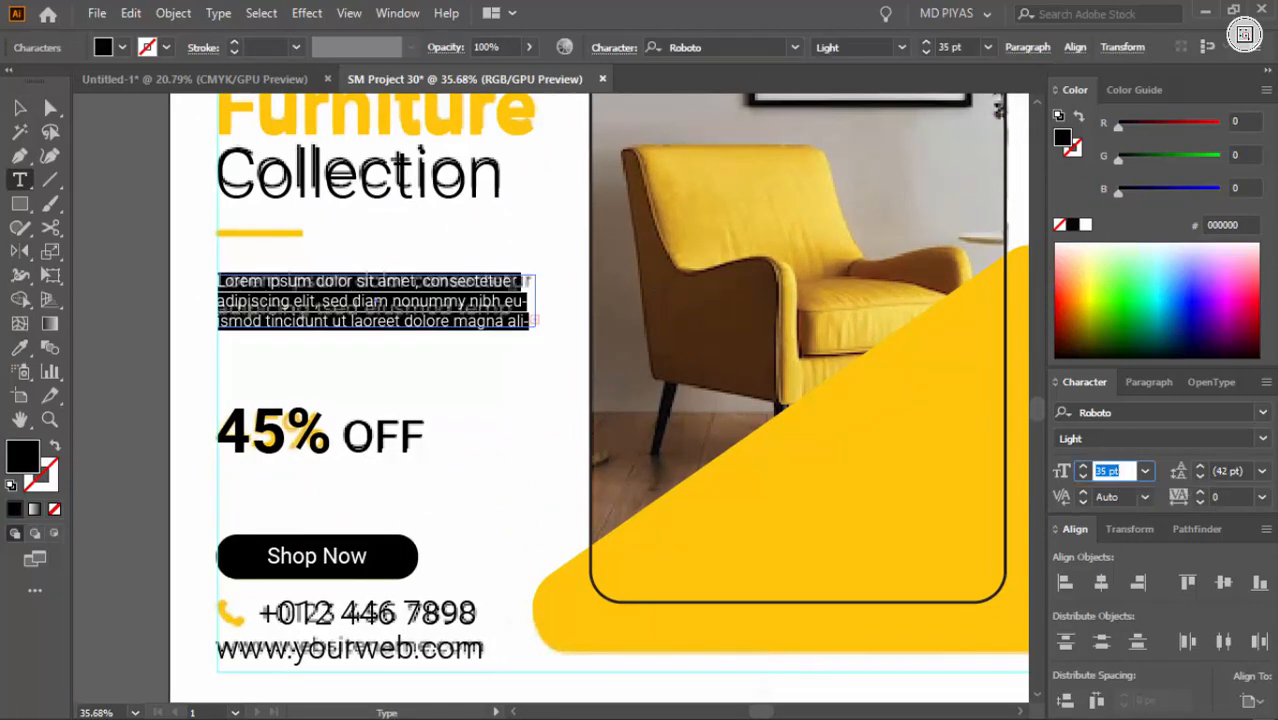
key("ctrl+x")
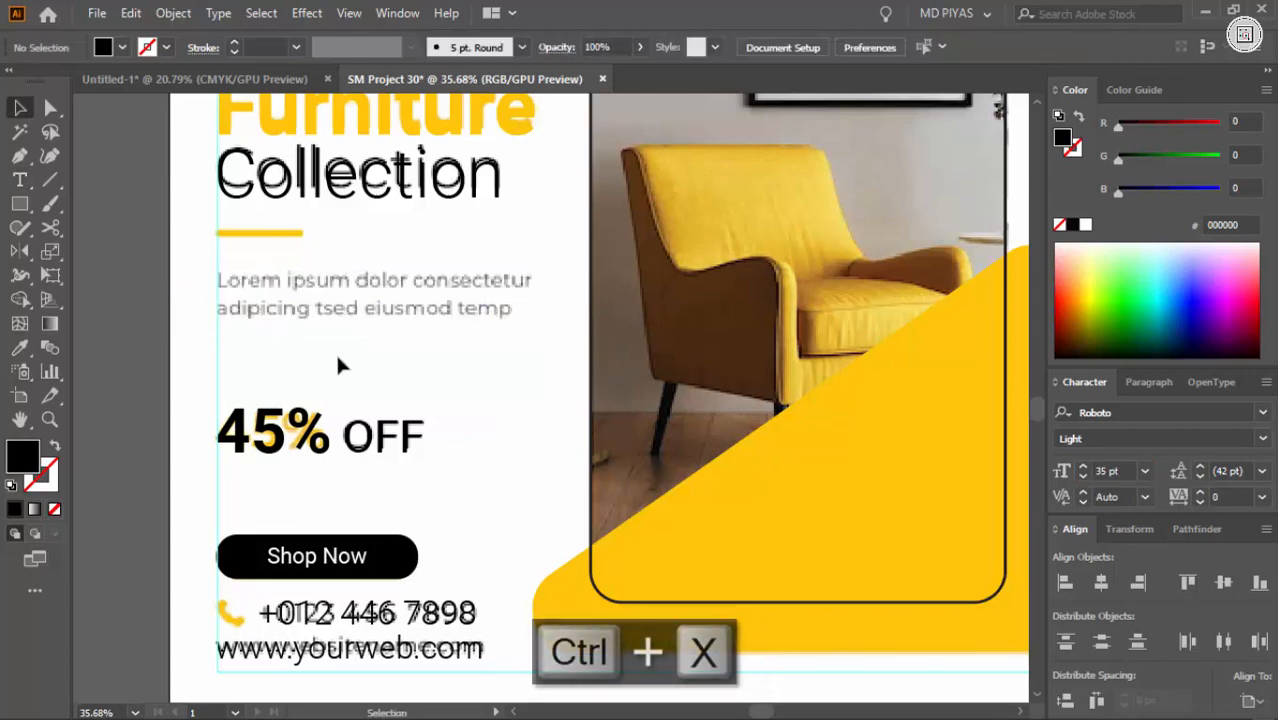
left_click(228, 285)
key("ctrl+v")
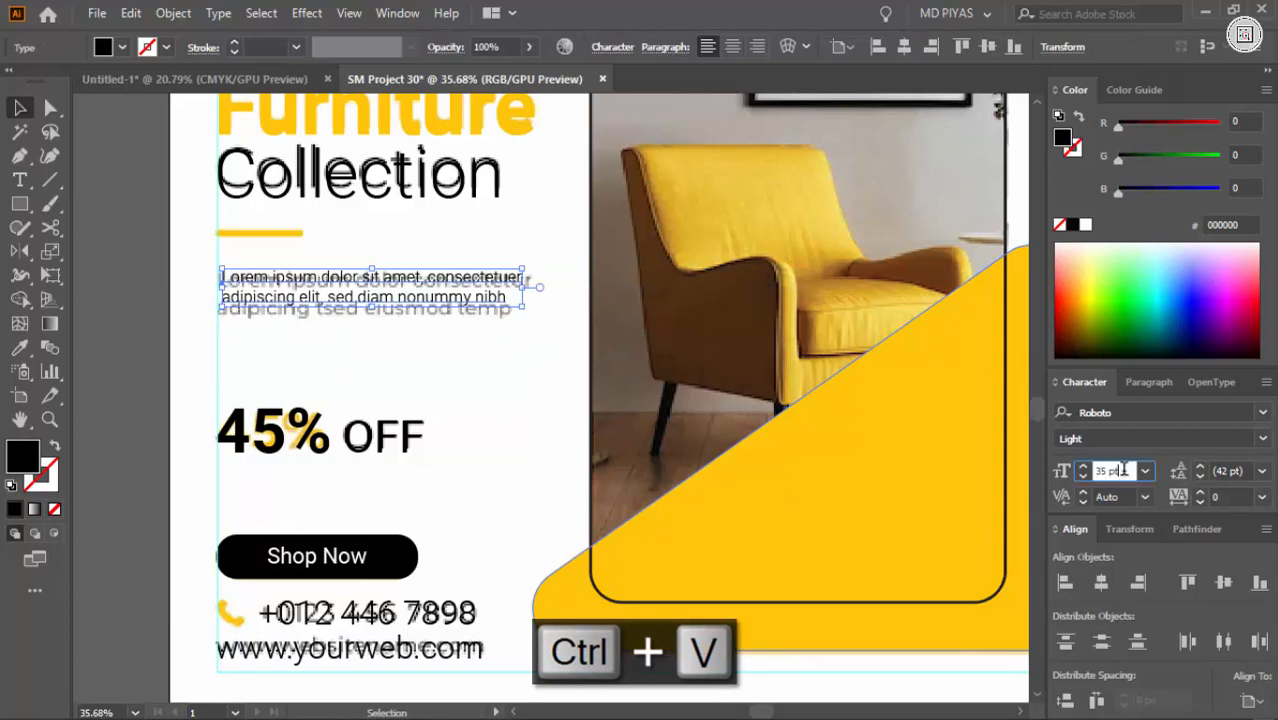
left_click(1262, 438)
left_click(1106, 548)
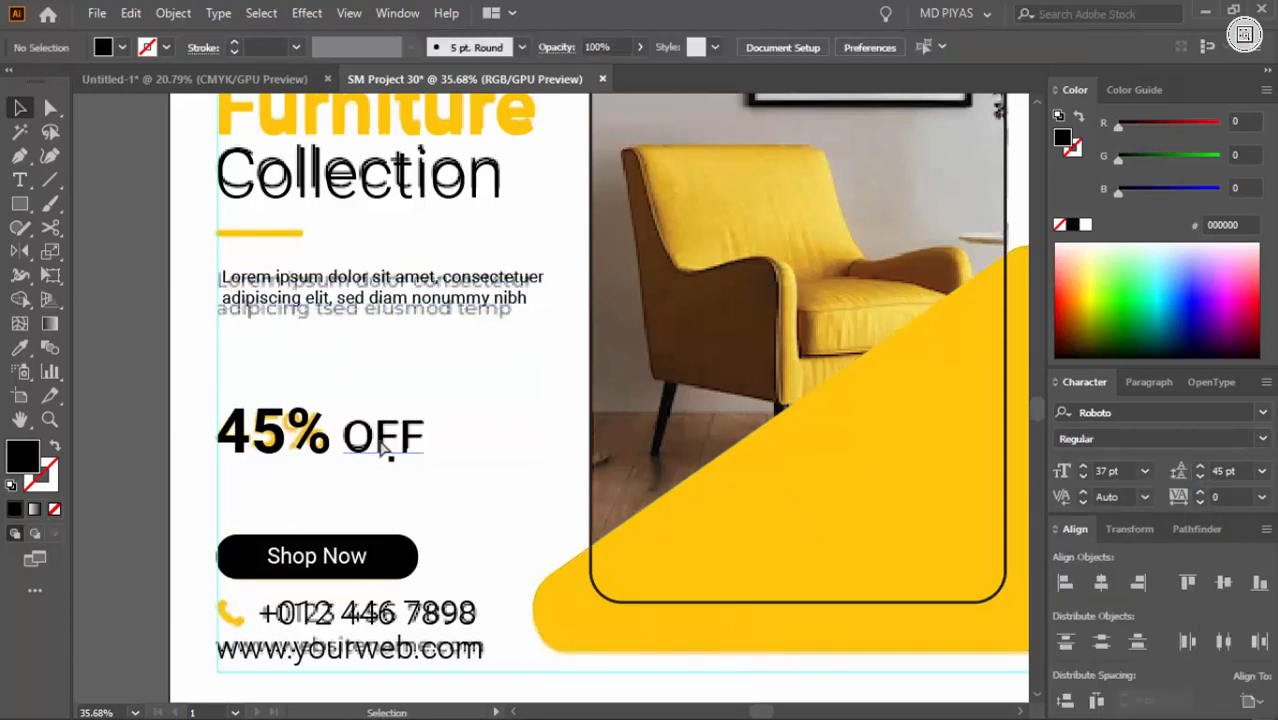
key("ctrl+space")
left_click_drag(294, 283, 459, 431)
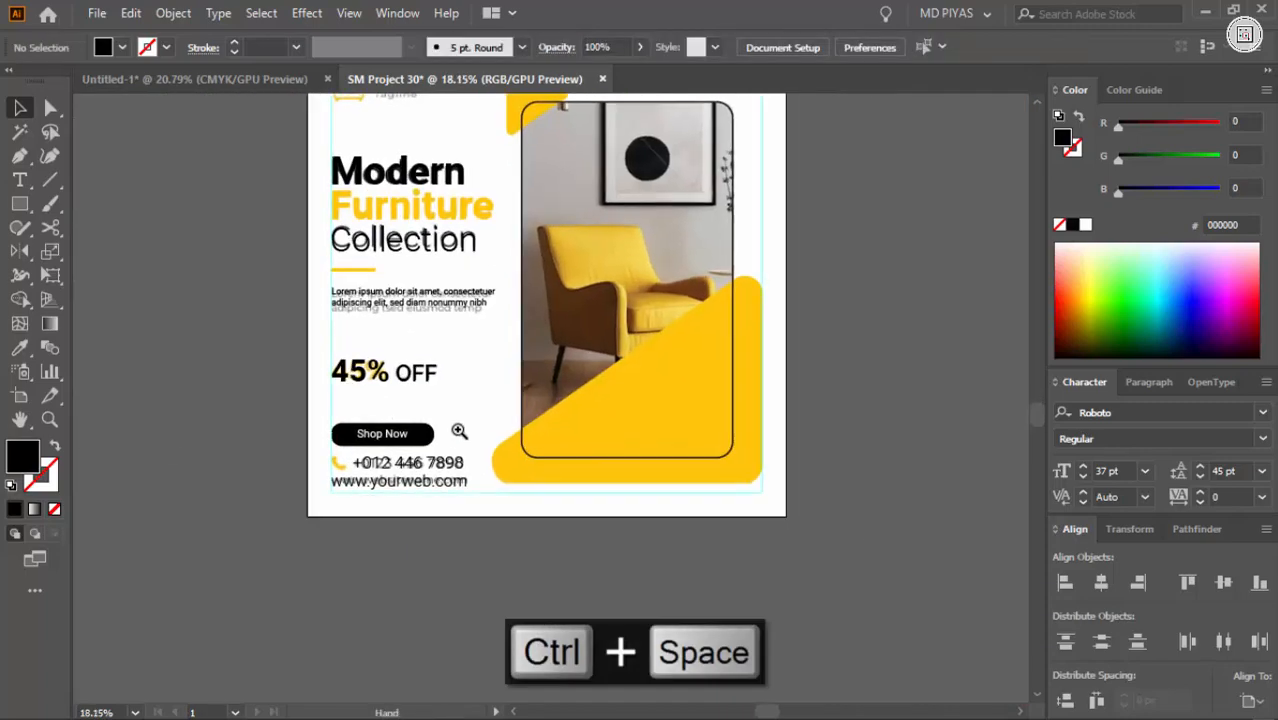
Step: Search images for 'modern furniture' and copy the Unsplash chair photo
left_click(903, 700)
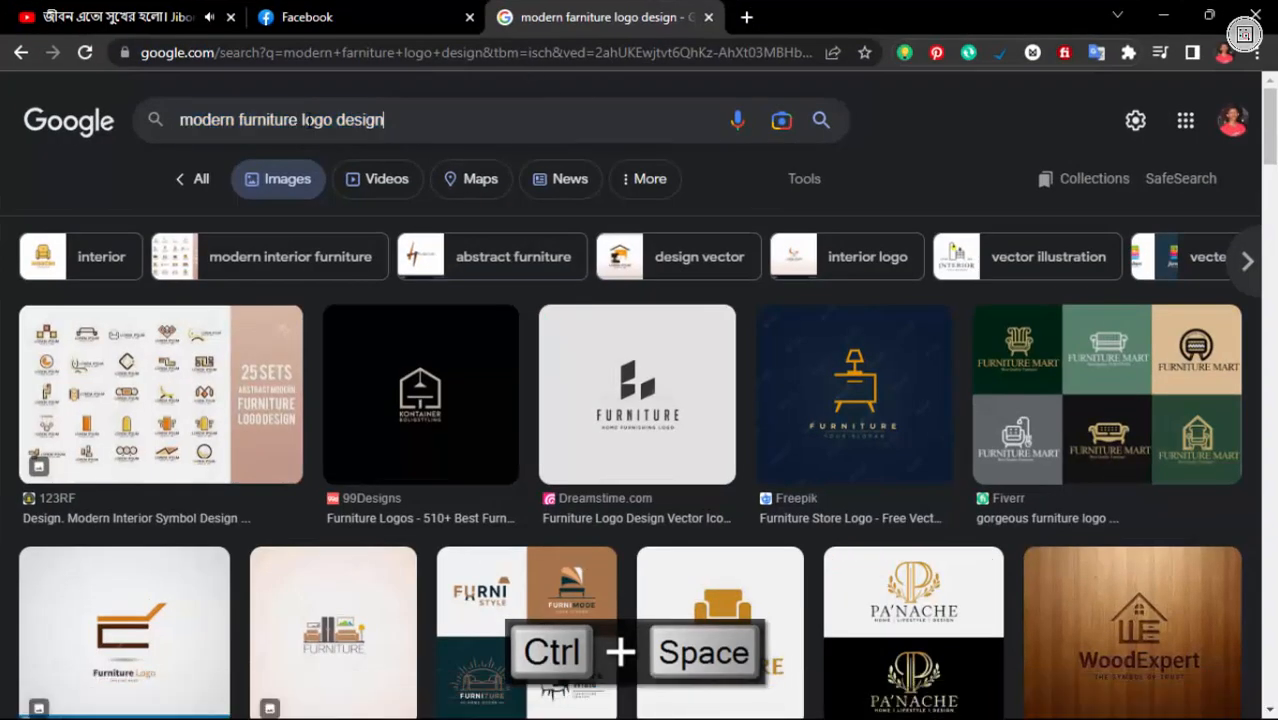
key("BackSpace")
key("Return")
scroll(860, 457, "down", 5)
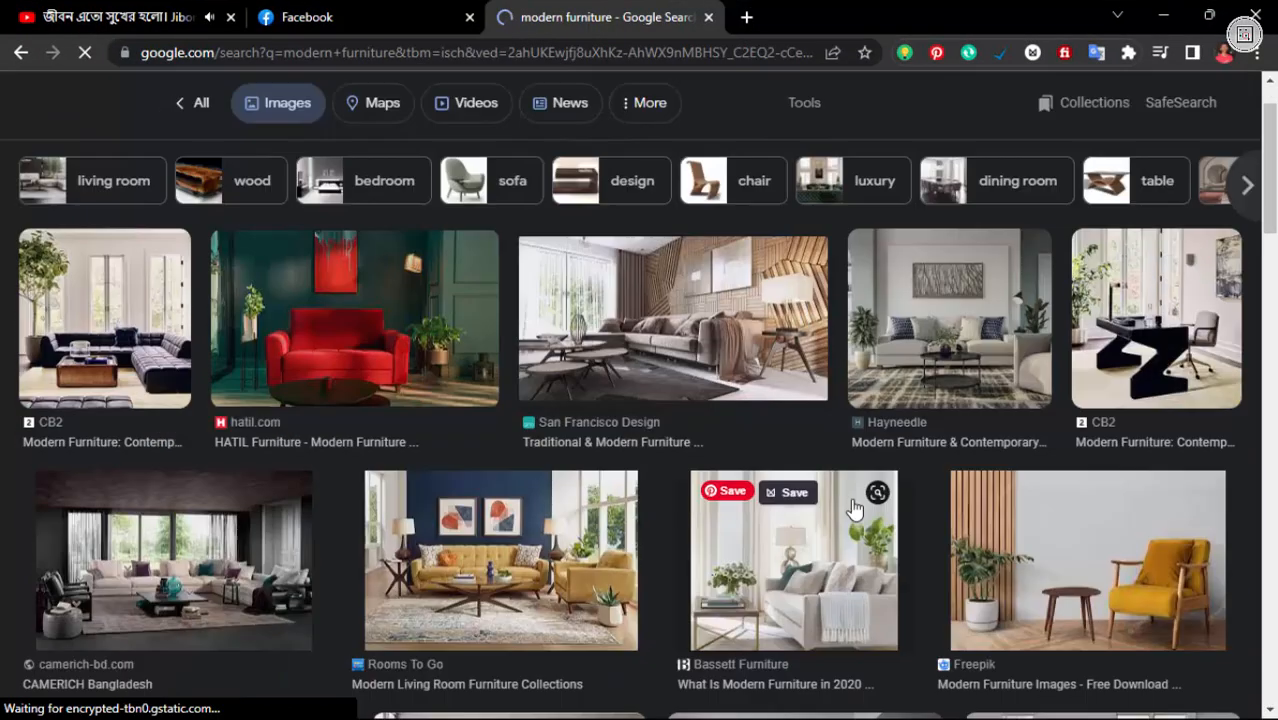
scroll(860, 457, "down", 5)
left_click(470, 345)
right_click(957, 312)
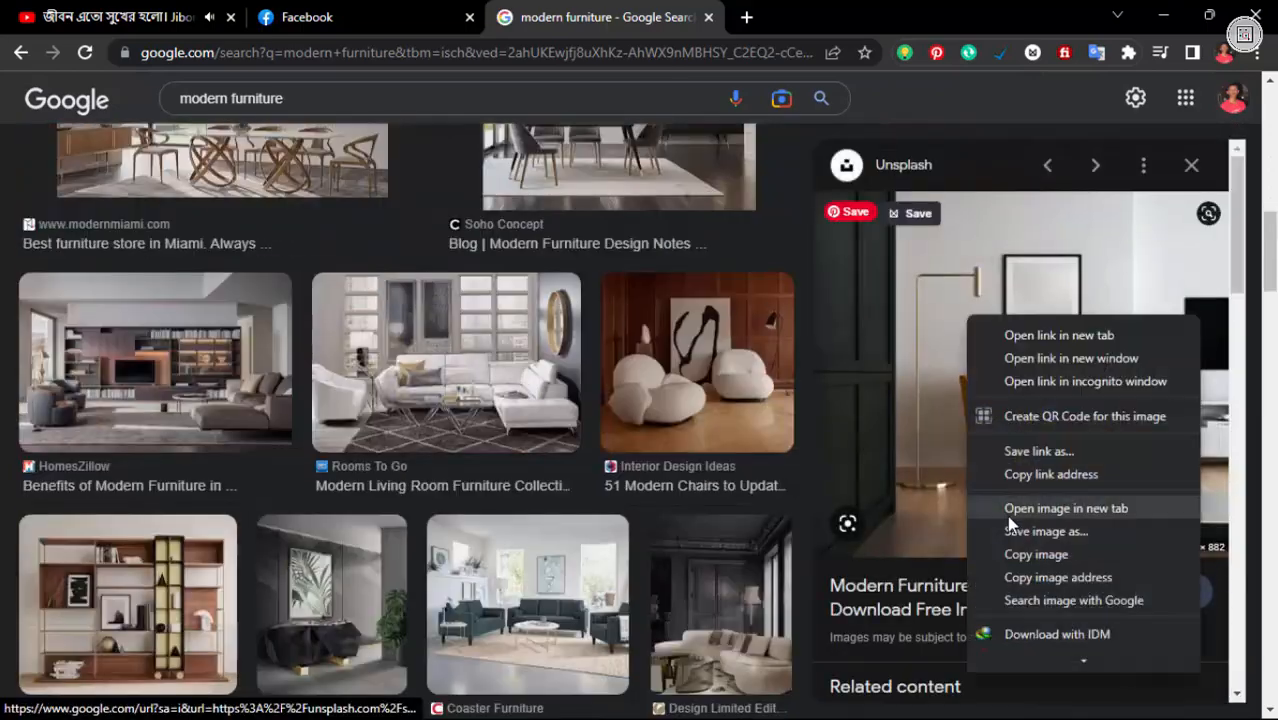
left_click(1000, 550)
left_click(1163, 16)
key("ctrl+space")
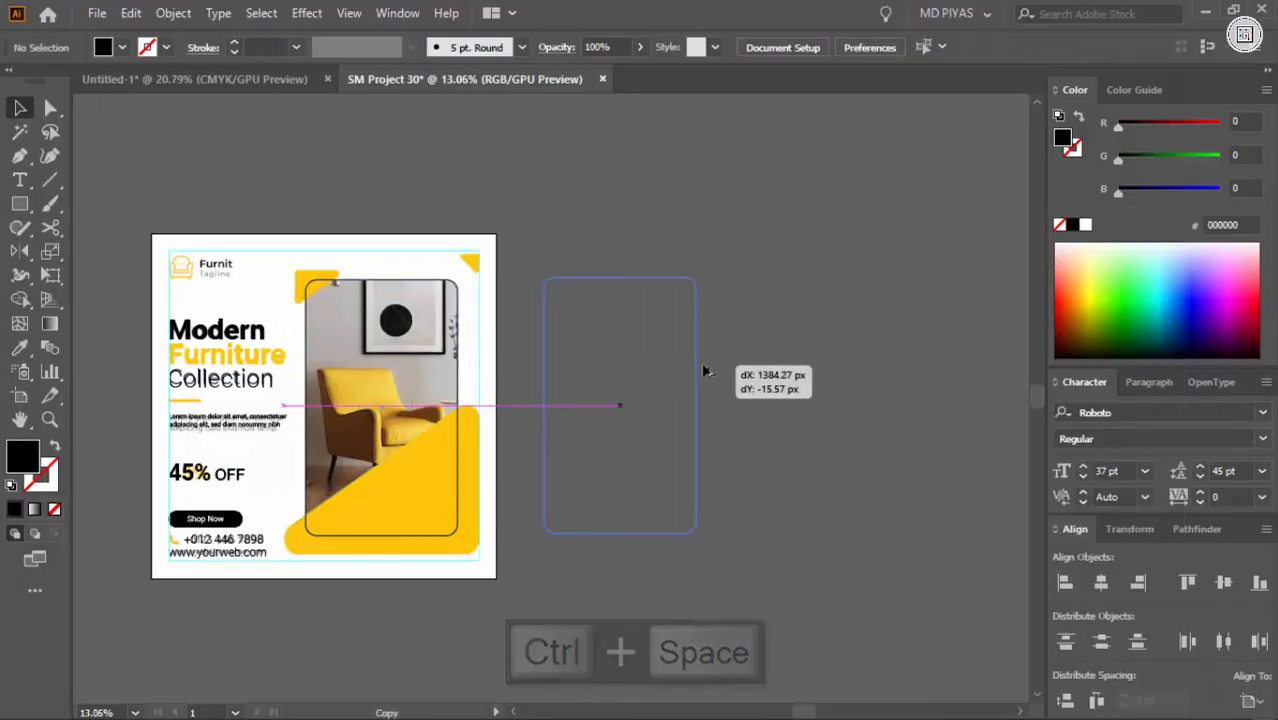
Step: Paste the chair photo behind the duplicate rounded frame and enlarge it to cover the frame
key("ctrl+v")
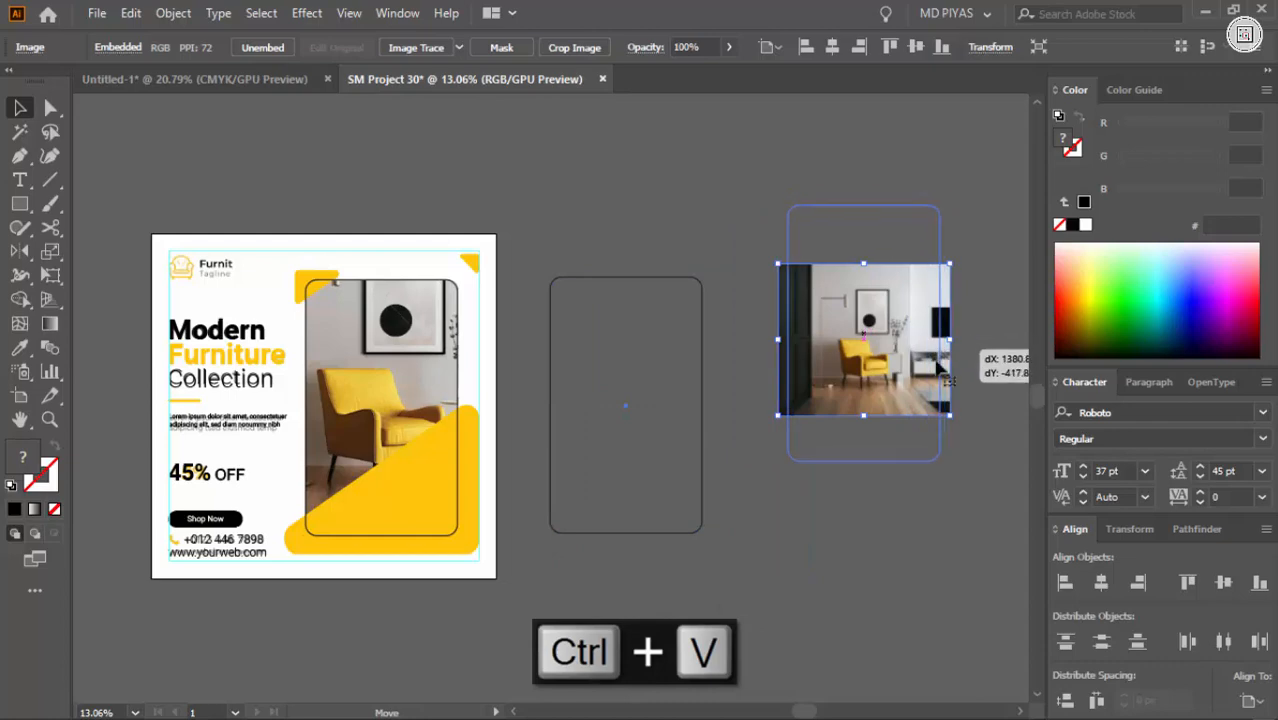
left_click_drag(937, 363, 685, 413)
left_click(650, 435)
left_click_drag(641, 529, 642, 535)
key("ctrl+shift+[")
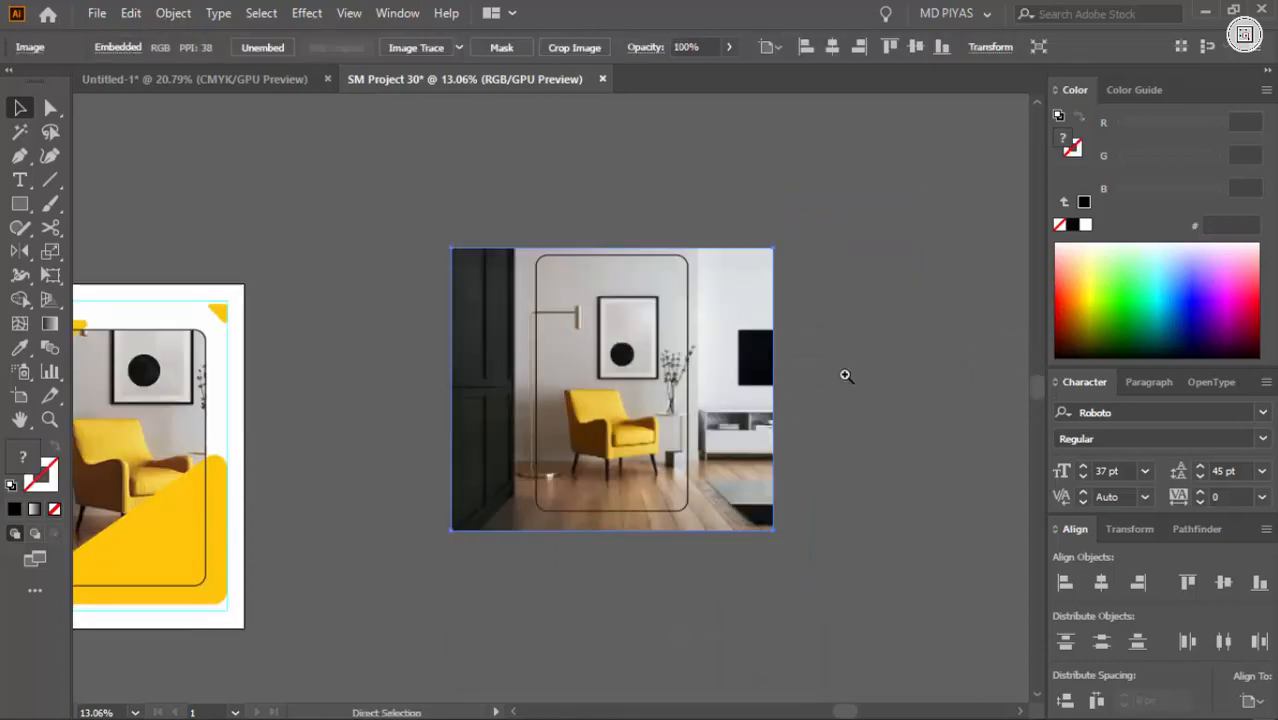
key("ctrl+space")
left_click_drag(686, 373, 797, 490)
scroll(790, 475, "down", 1)
scroll(789, 466, "down", 1)
scroll(770, 465, "down", 1)
key("ctrl+a")
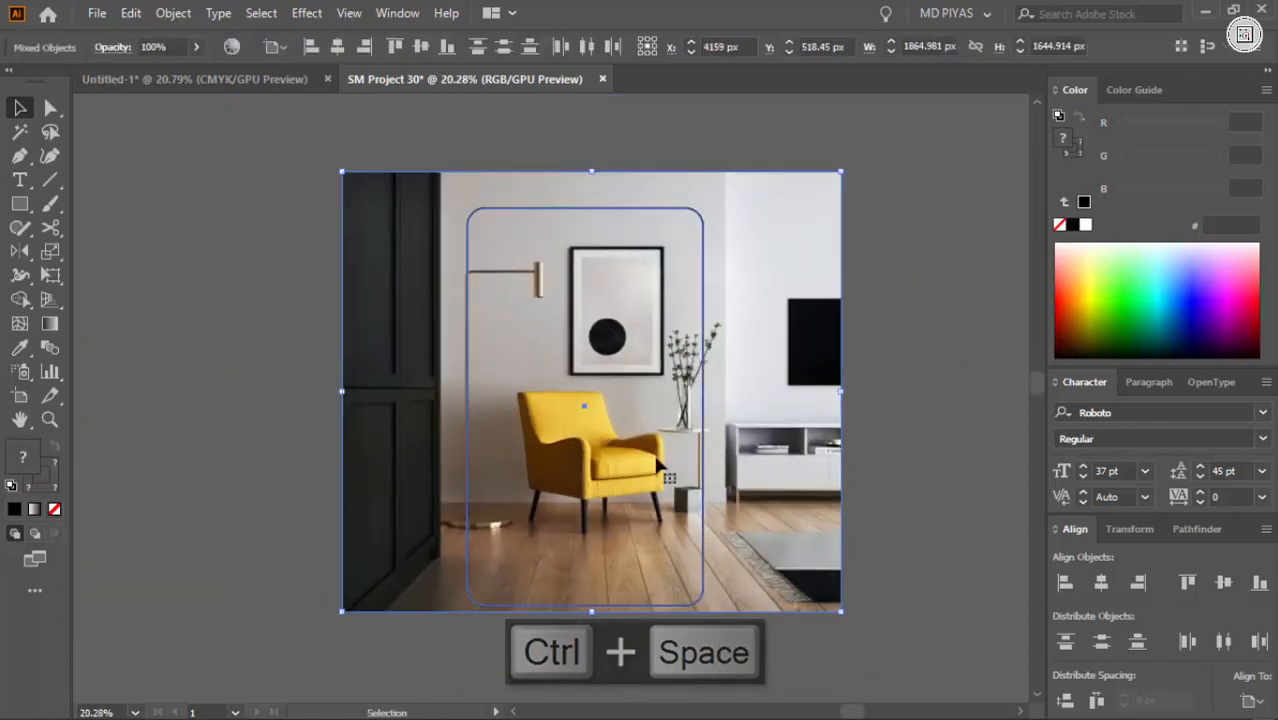
left_click(838, 402)
mouse_move(841, 391)
left_mouse_down()
mouse_move(895, 408)
mouse_move(915, 396)
left_mouse_up()
Step: Clip the chair photo to the rounded frame with Make Clipping Mask
left_click(709, 330, "shift")
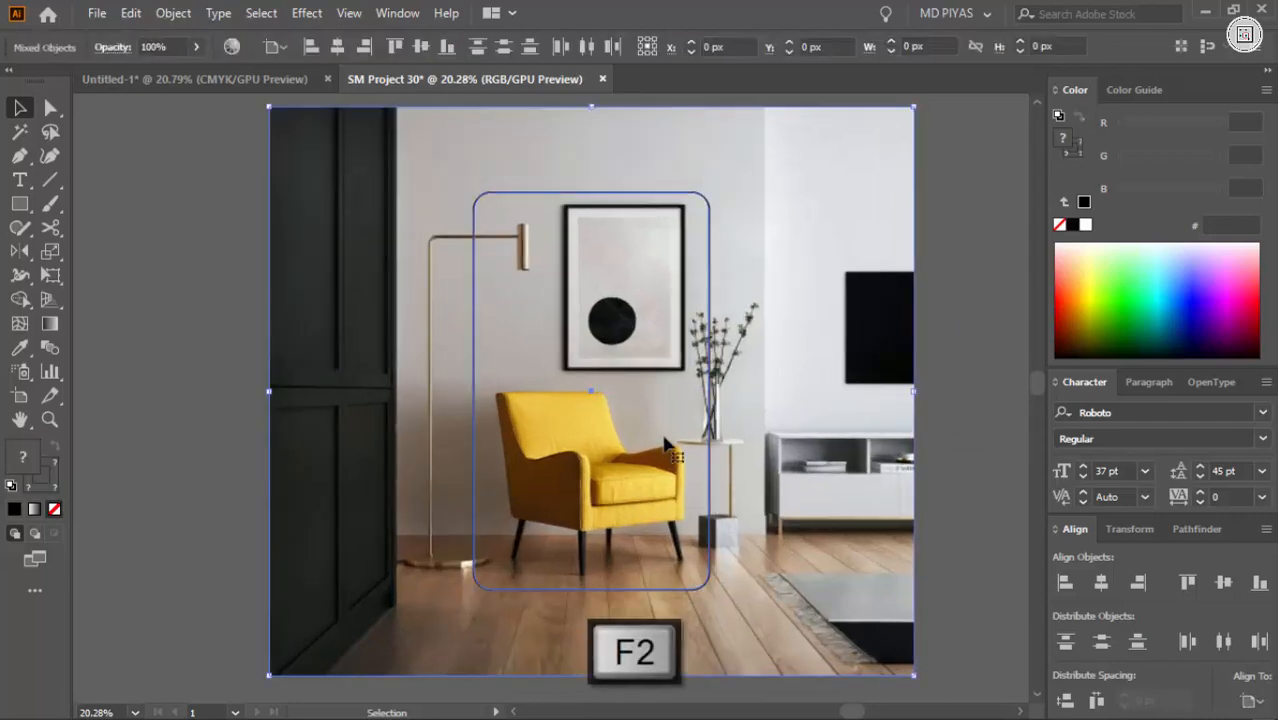
right_click(663, 98)
left_click(745, 277)
left_click(801, 390)
scroll(748, 445, "down", 3)
key("ctrl+space")
left_click(524, 418)
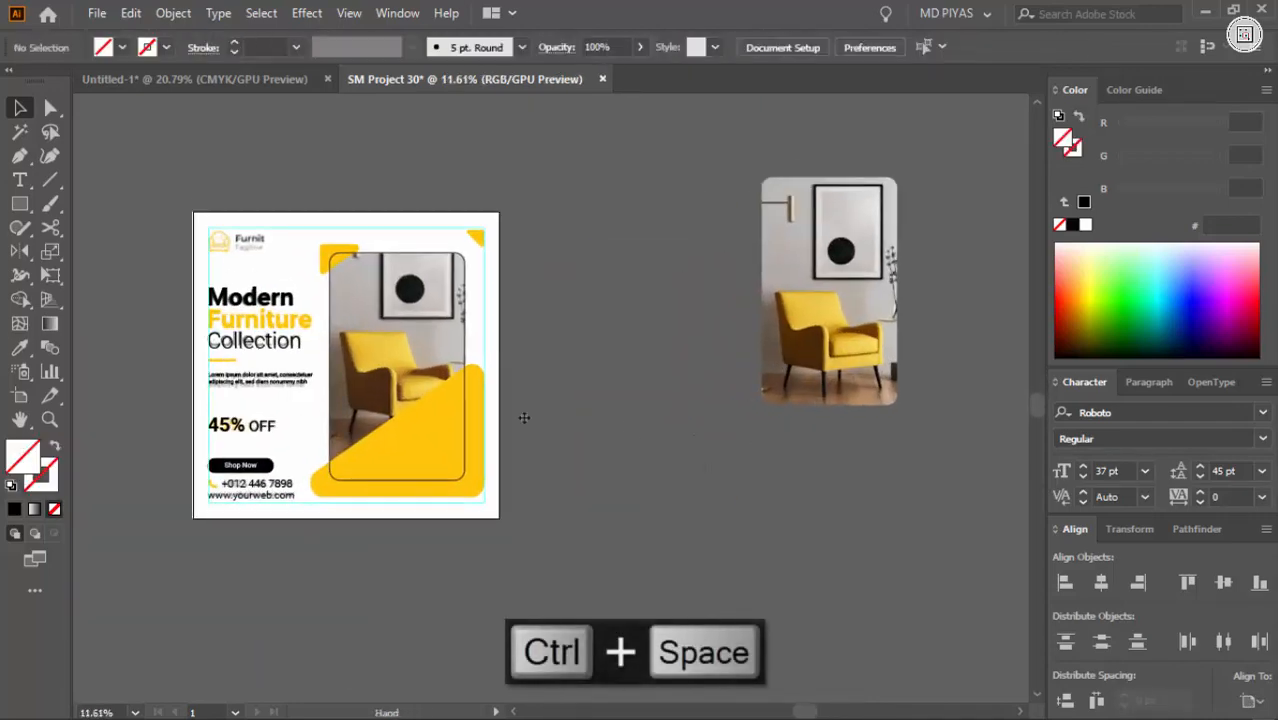
Step: Swap the new clipped photo into the poster's frame and reveal the hidden yellow shape
left_click(771, 363)
left_click(423, 368, "shift")
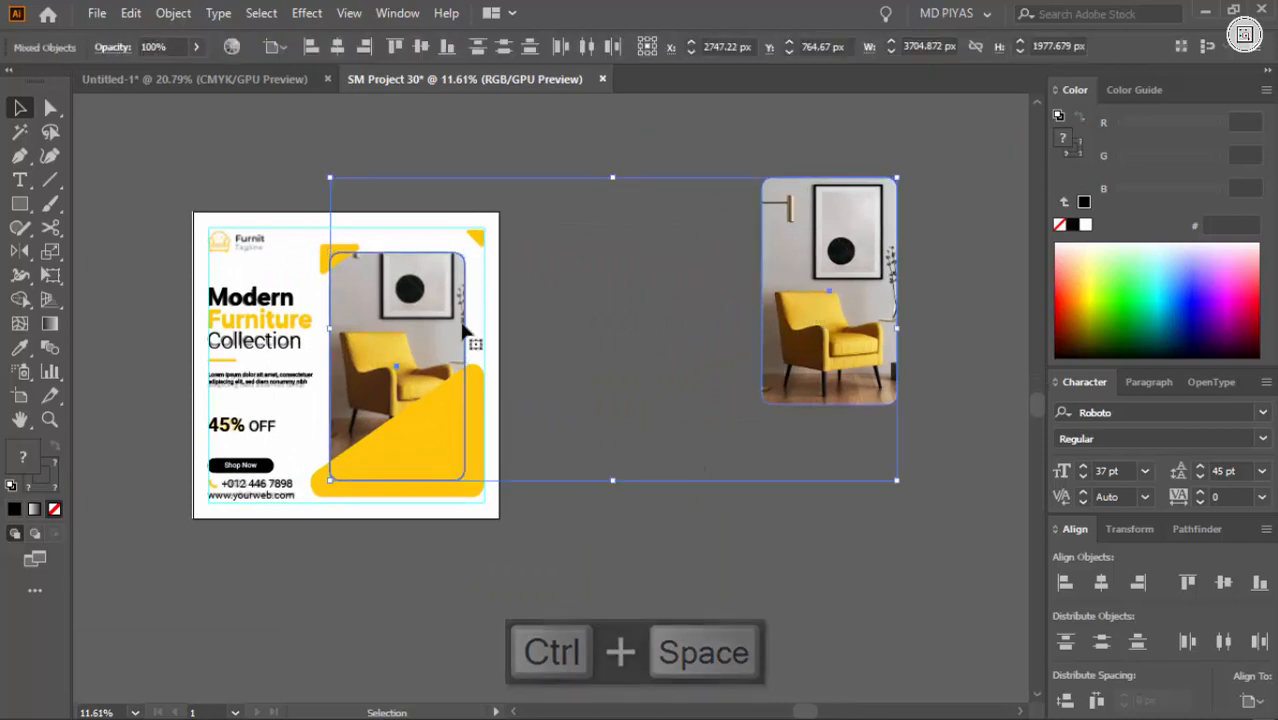
key("F2")
key("ctrl+z")
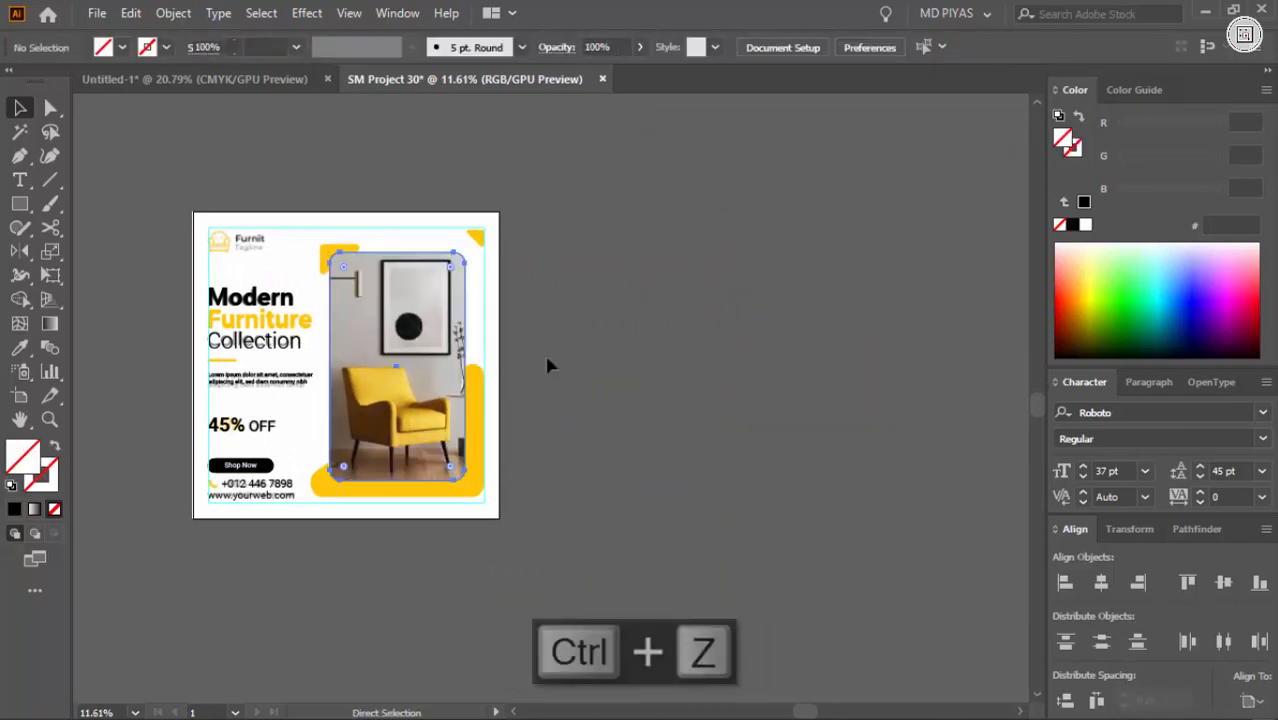
key("ctrl+3")
key("ctrl+alt+3")
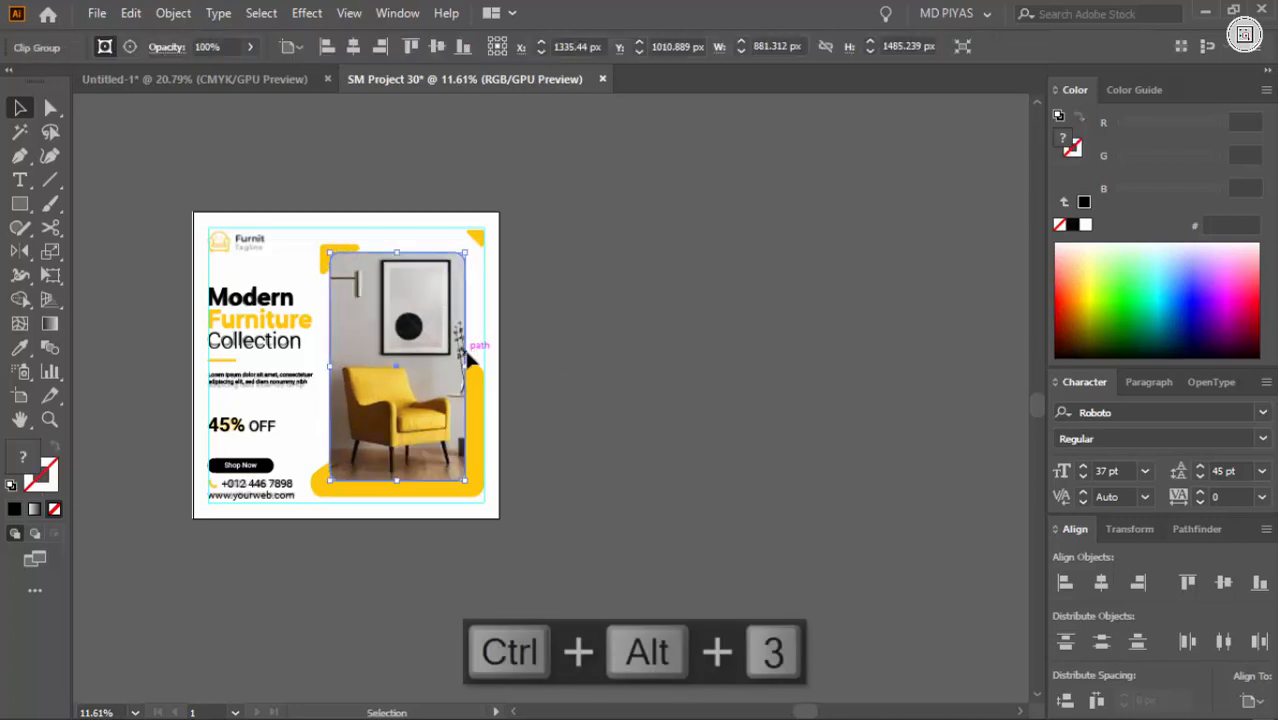
key("ctrl+space")
left_click(489, 404)
Step: Bring the yellow triangle in front of the photo at 50% opacity
key("ctrl+shift+bracketright")
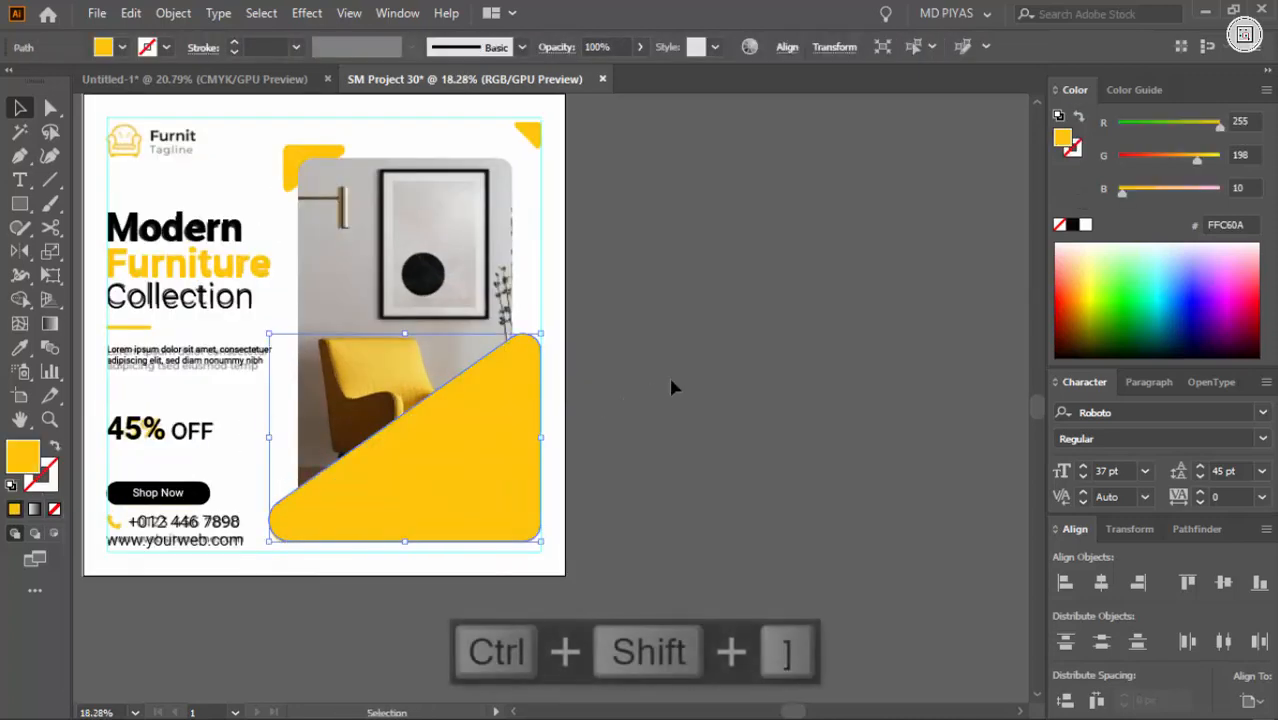
type("50")
key("Return")
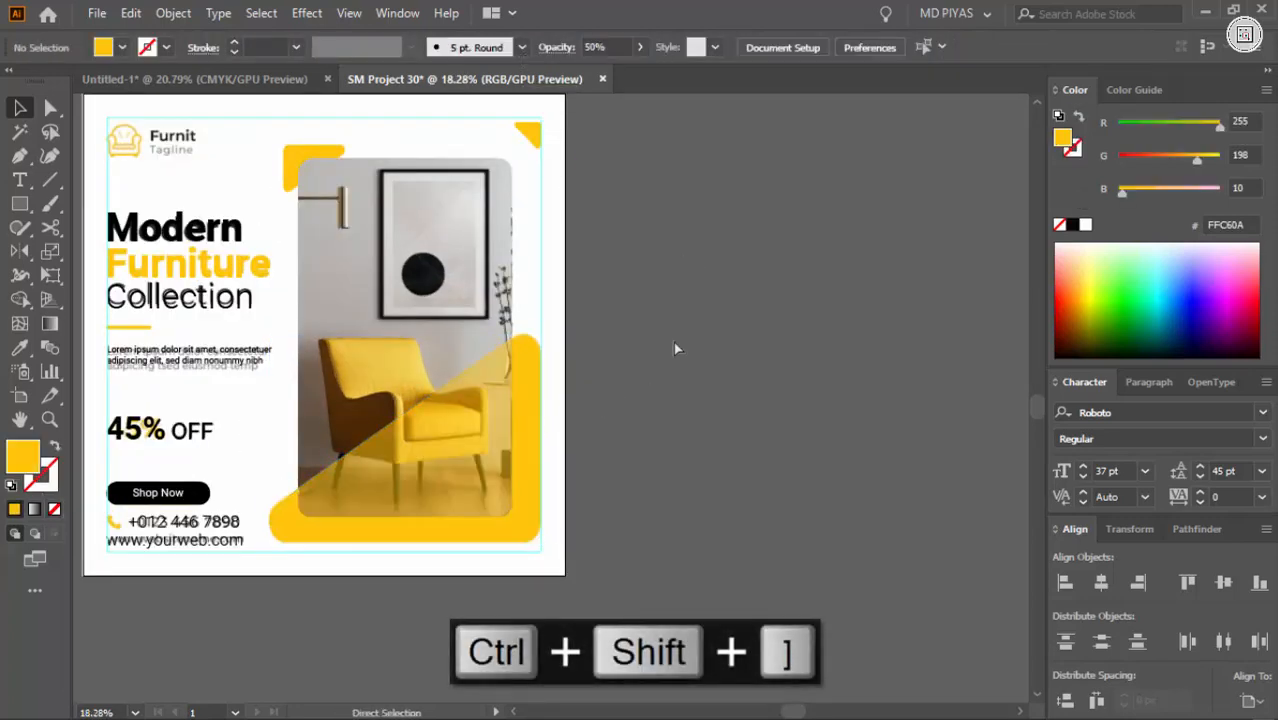
key("ctrl+space")
left_click_drag(462, 422, 601, 437)
Step: Put a copy of the yellow shape behind the photo and delete the translucent front one
left_click(588, 355)
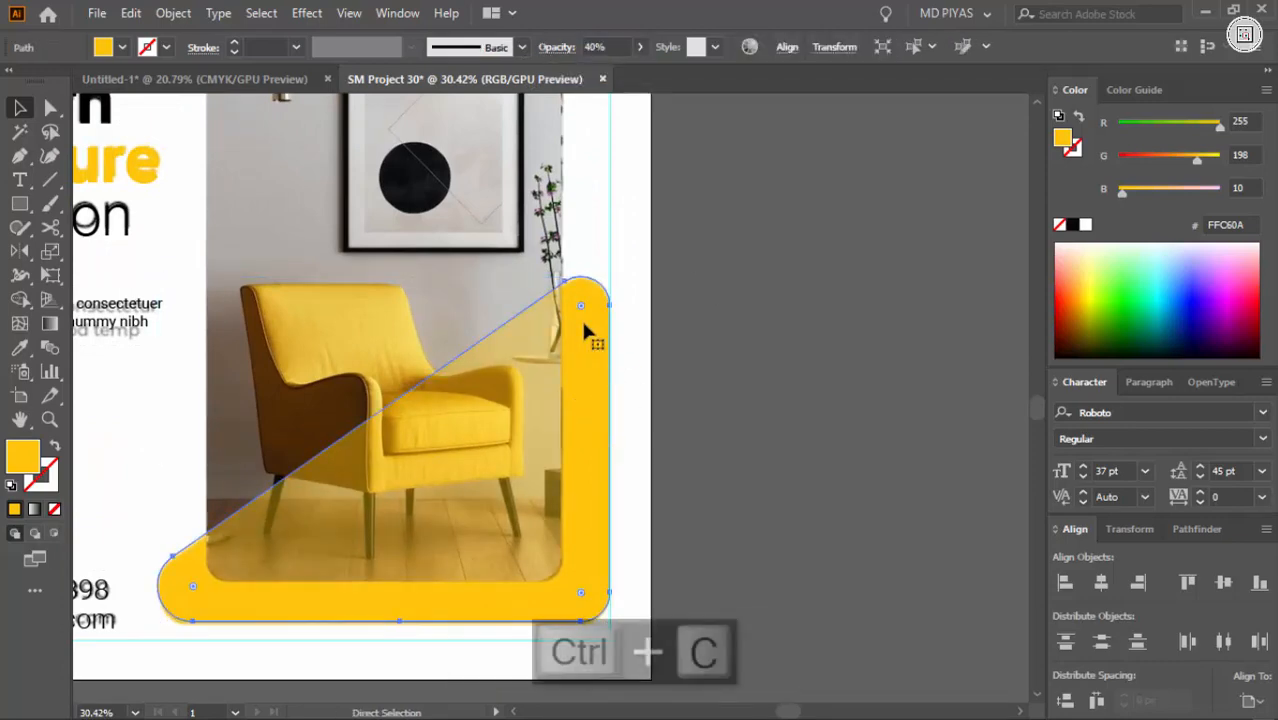
key("ctrl+f")
key("ctrl+shift+bracketleft")
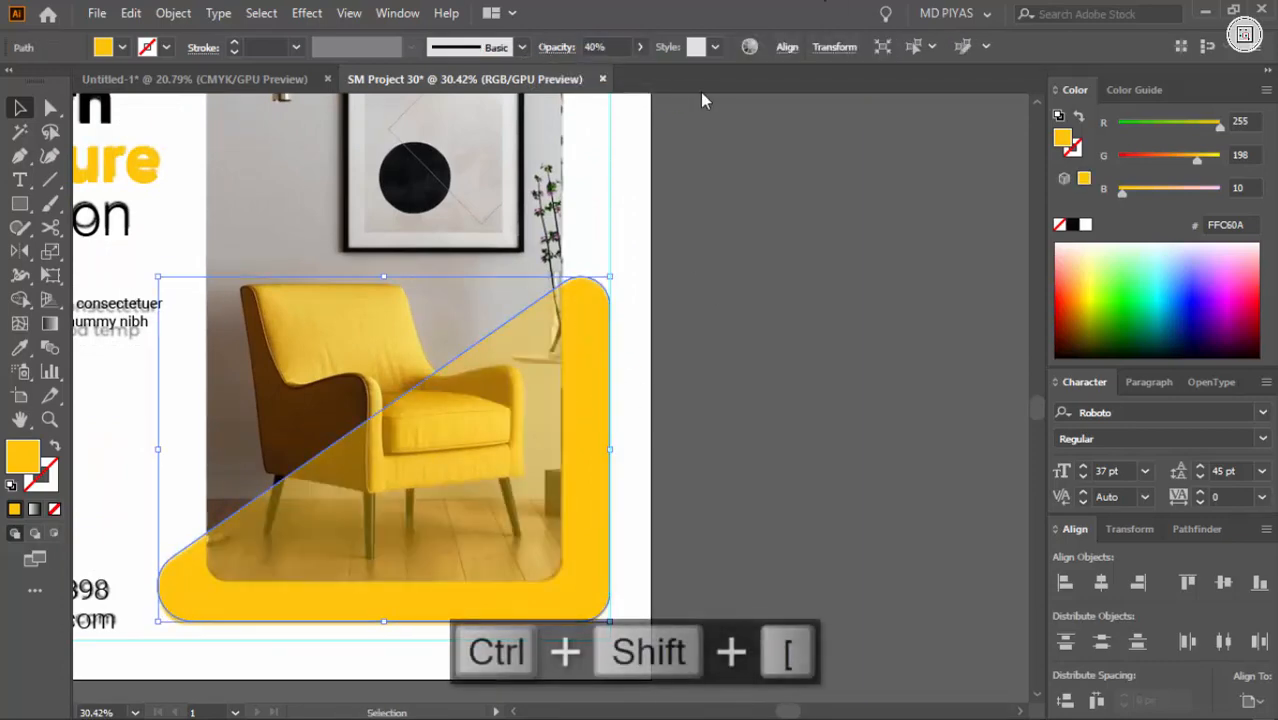
left_click(784, 205)
key("ctrl+space")
left_click_drag(784, 205, 590, 478)
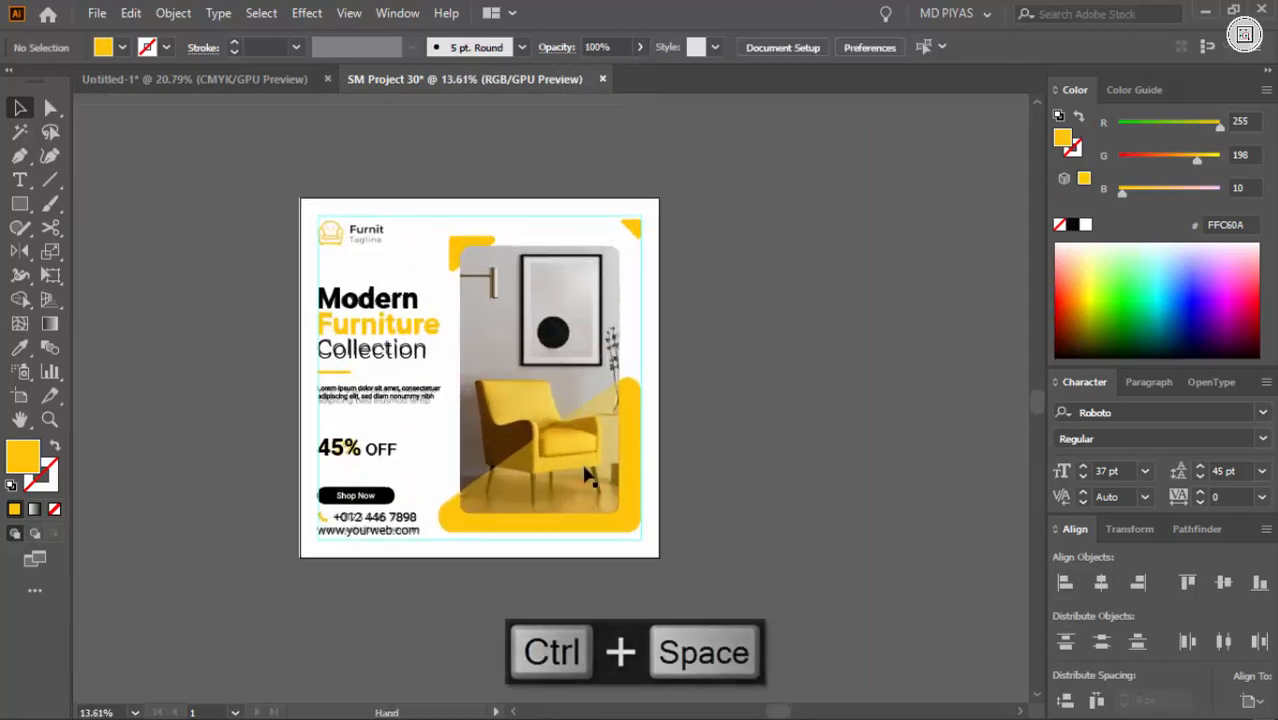
left_click(588, 476)
key("Delete")
Step: Select the remaining yellow shape behind the chair photo and unlock all objects
left_click_drag(516, 432, 558, 430)
left_click_drag(622, 473, 884, 450)
left_click(755, 396)
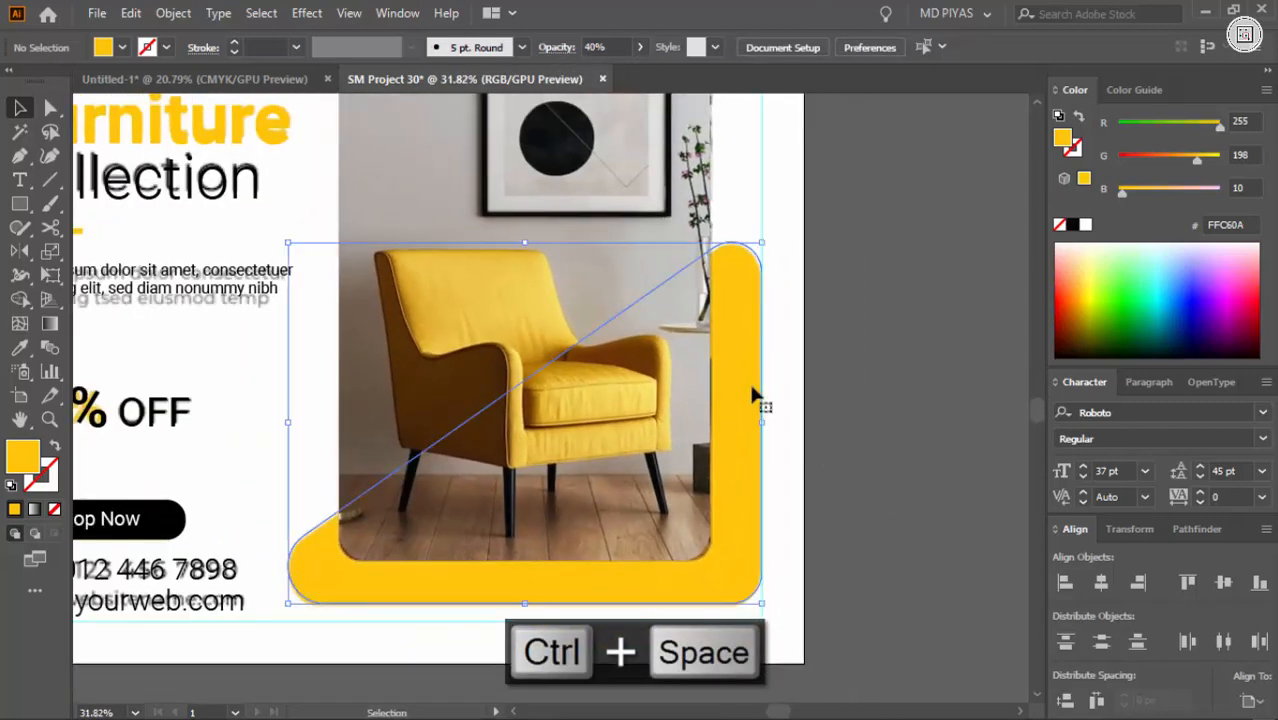
left_click_drag(865, 328, 534, 451)
left_click_drag(447, 482, 403, 494)
key("ctrl+alt+2")
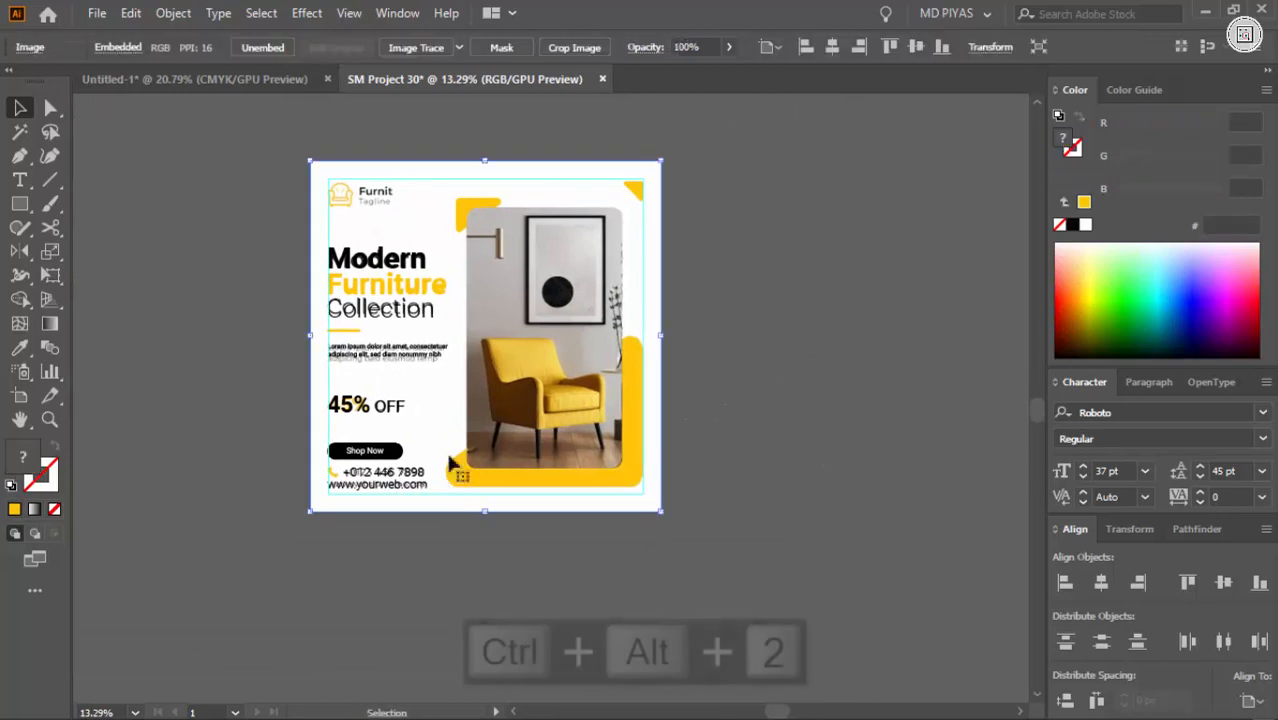
key("Delete")
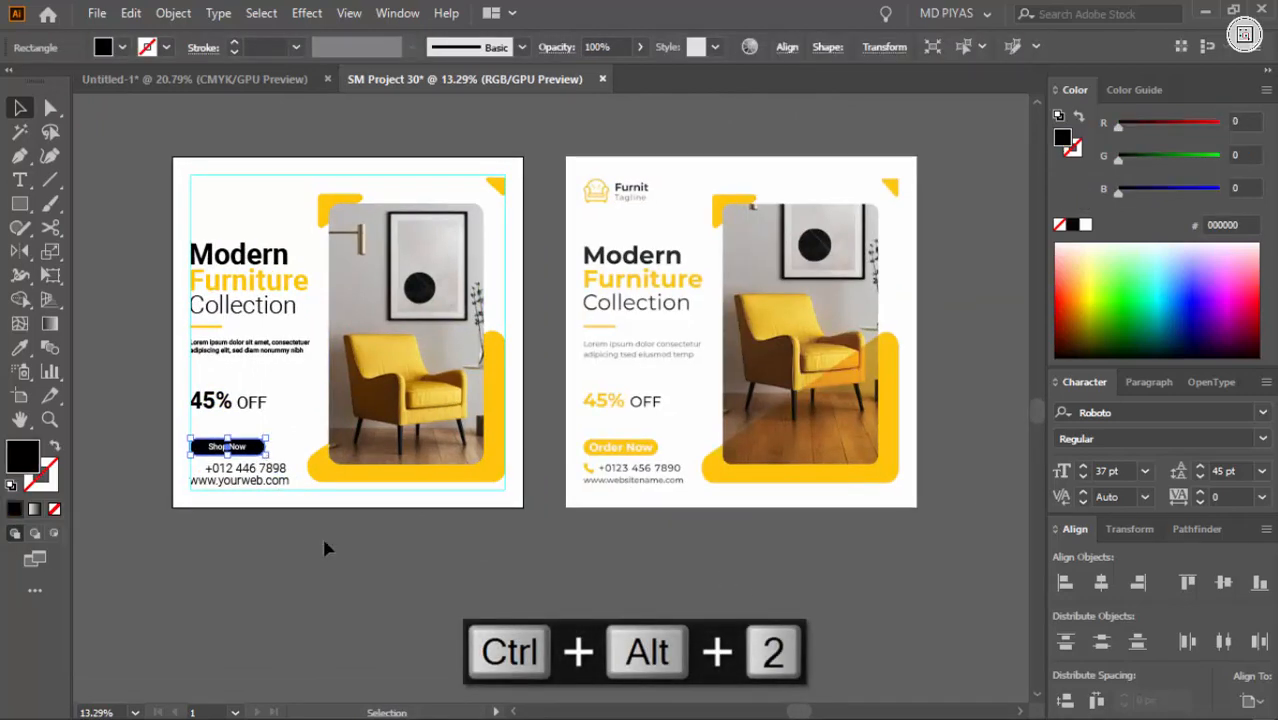
Step: Make the Shop Now label text black
left_click(212, 448)
left_click(1073, 225)
left_click(441, 624)
left_click(243, 474)
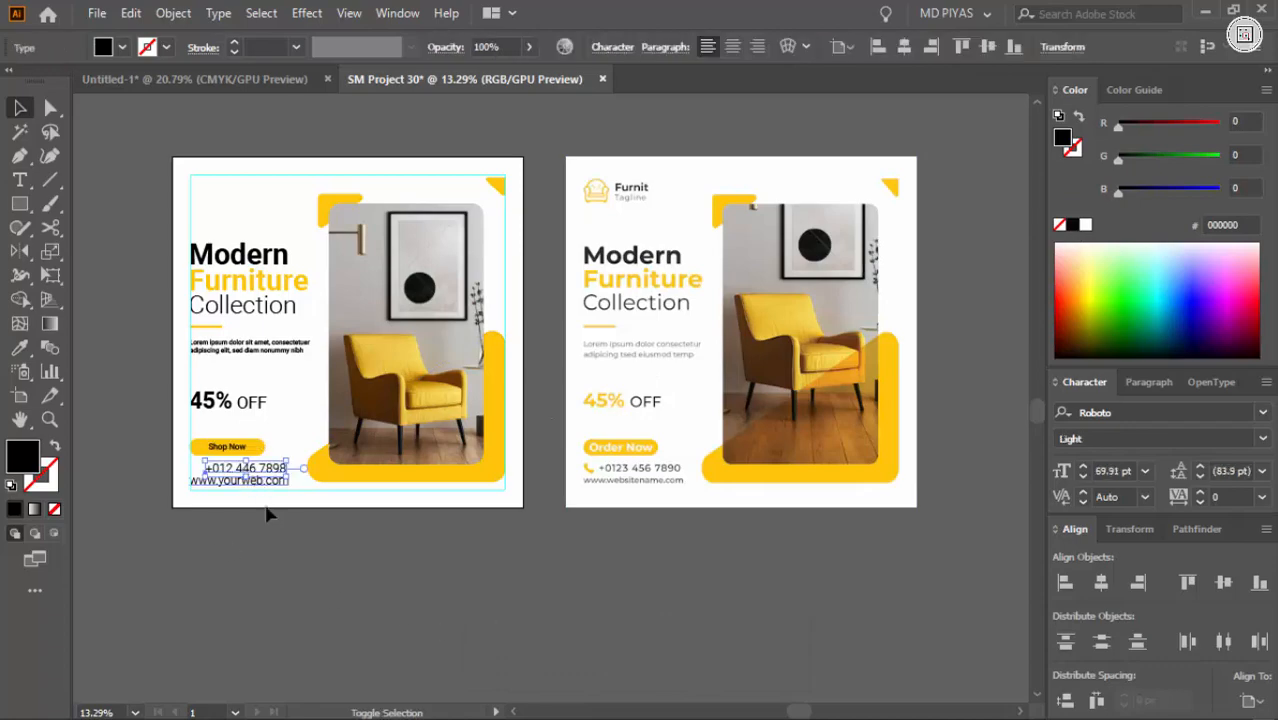
left_click(270, 518)
Step: Search images for 'call icon' and copy the black phone icon
mouse_move(775, 701)
left_click(905, 700)
left_click_drag(345, 99, 103, 118)
type("cal")
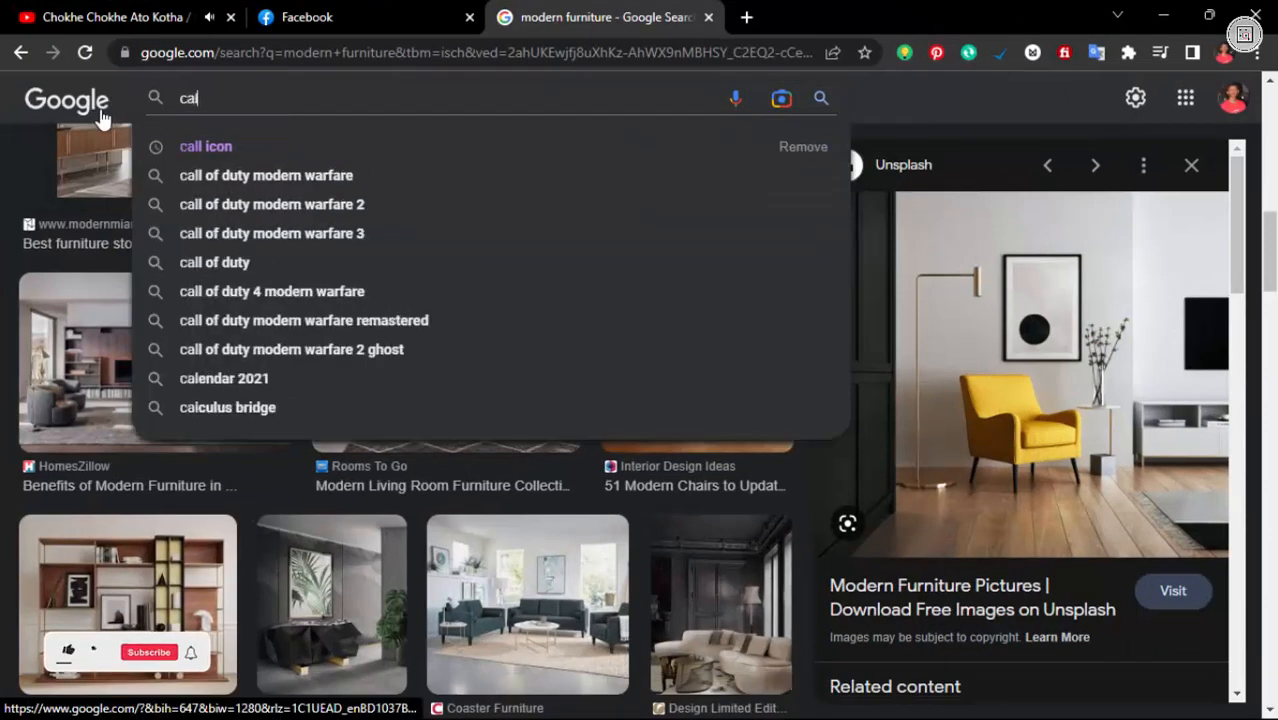
type("l icon")
key("Return")
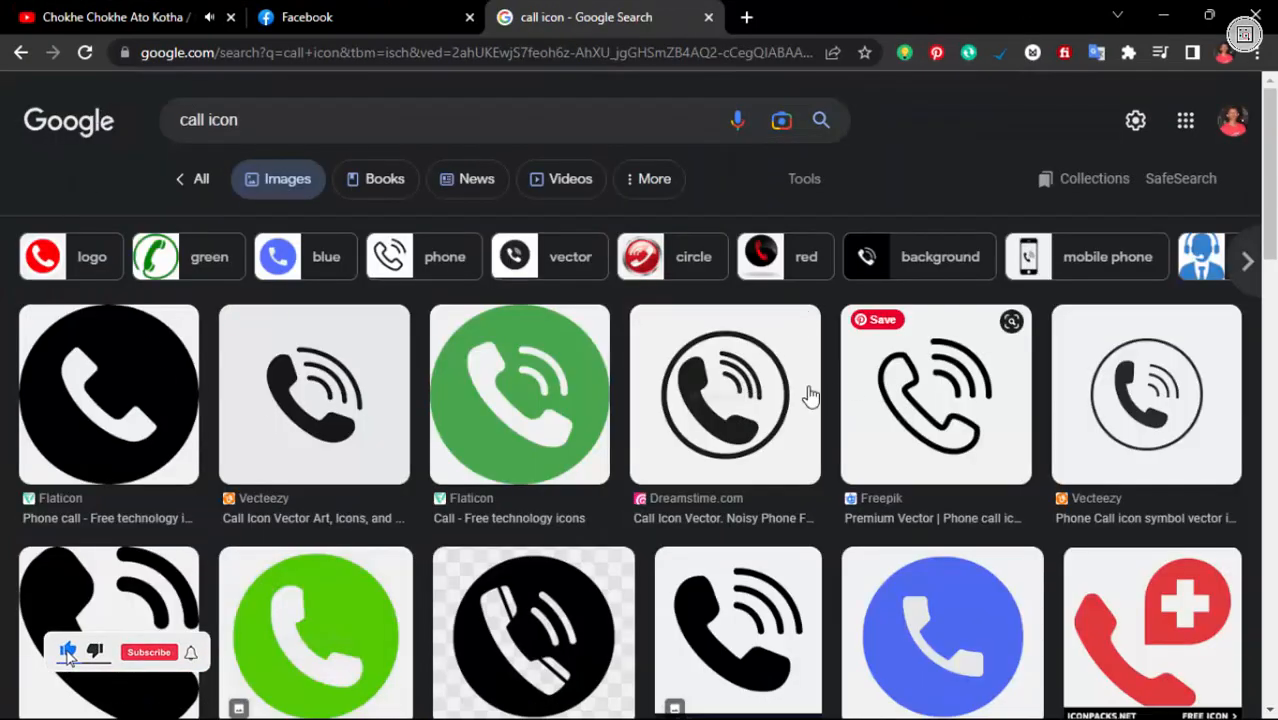
scroll(370, 494, "down", 3)
scroll(370, 494, "down", 3)
left_click(941, 391)
right_click(856, 337)
left_click(941, 548)
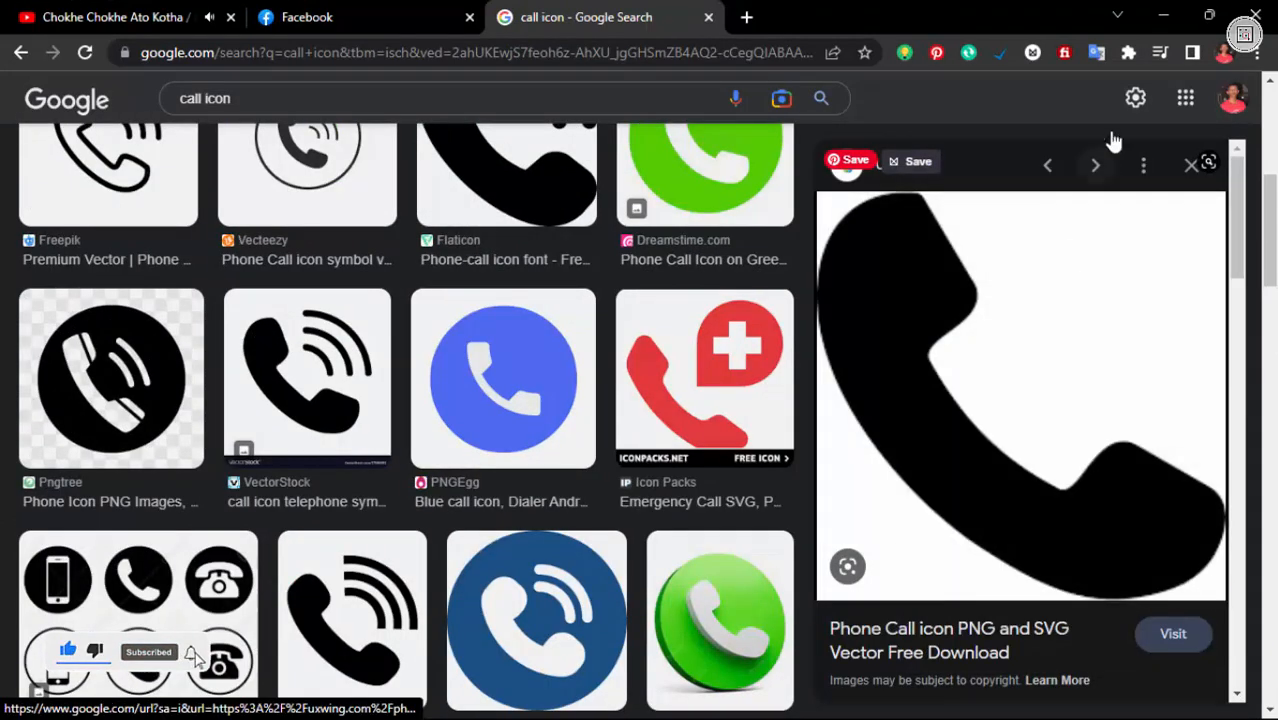
Step: Paste the phone icon into the flyer just below the artboard
left_click(1163, 16)
left_click_drag(206, 524, 445, 471)
key("ctrl+v")
left_click_drag(548, 430, 414, 564)
Step: Convert the phone icon to editable paths and delete its white background
left_click(505, 47)
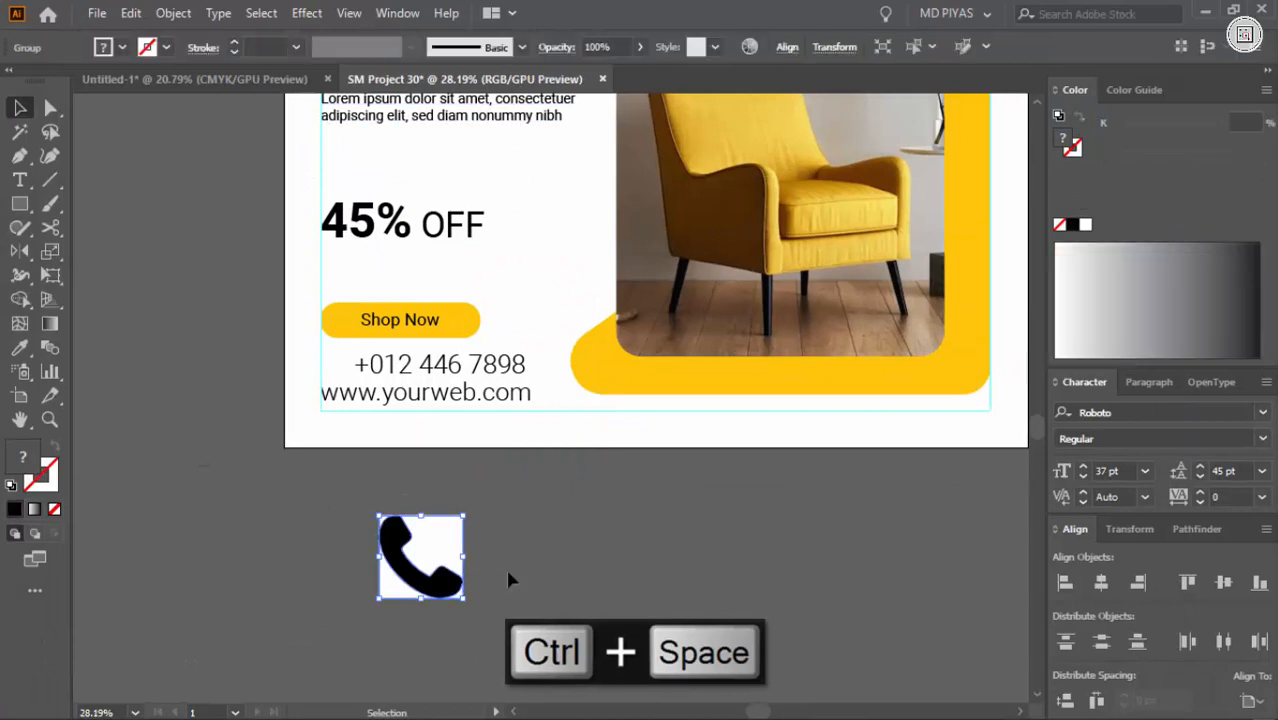
left_click_drag(508, 571, 471, 400)
right_click(502, 397)
left_click(526, 195)
left_click(335, 503)
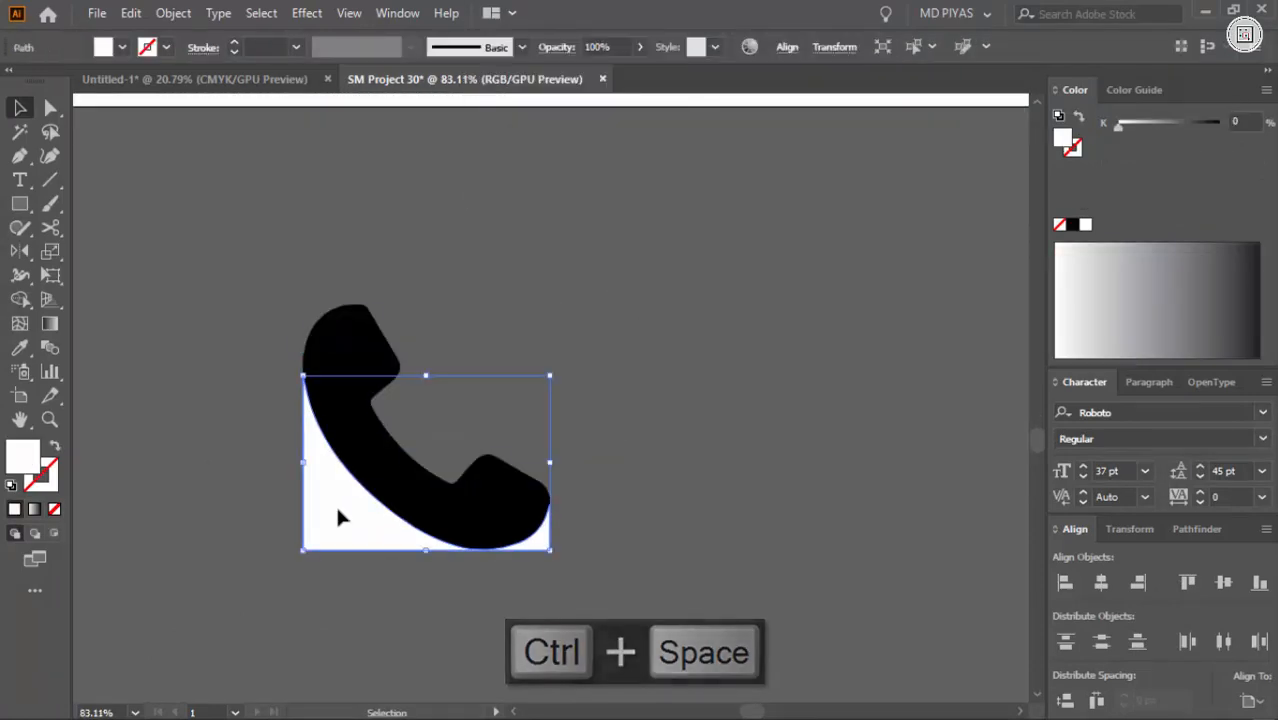
key("Delete")
left_click_drag(720, 499, 808, 579)
left_click_drag(560, 648, 212, 326)
Step: Place the phone icon beside the phone number, scaled to the text and aligned to the left guide
left_click_drag(383, 286, 448, 309)
left_click_drag(396, 393, 346, 385)
left_click_drag(257, 372, 567, 356)
left_click_drag(530, 338, 685, 348)
left_click_drag(629, 179, 629, 270)
left_click_drag(643, 344, 255, 320)
left_click_drag(263, 366, 597, 334)
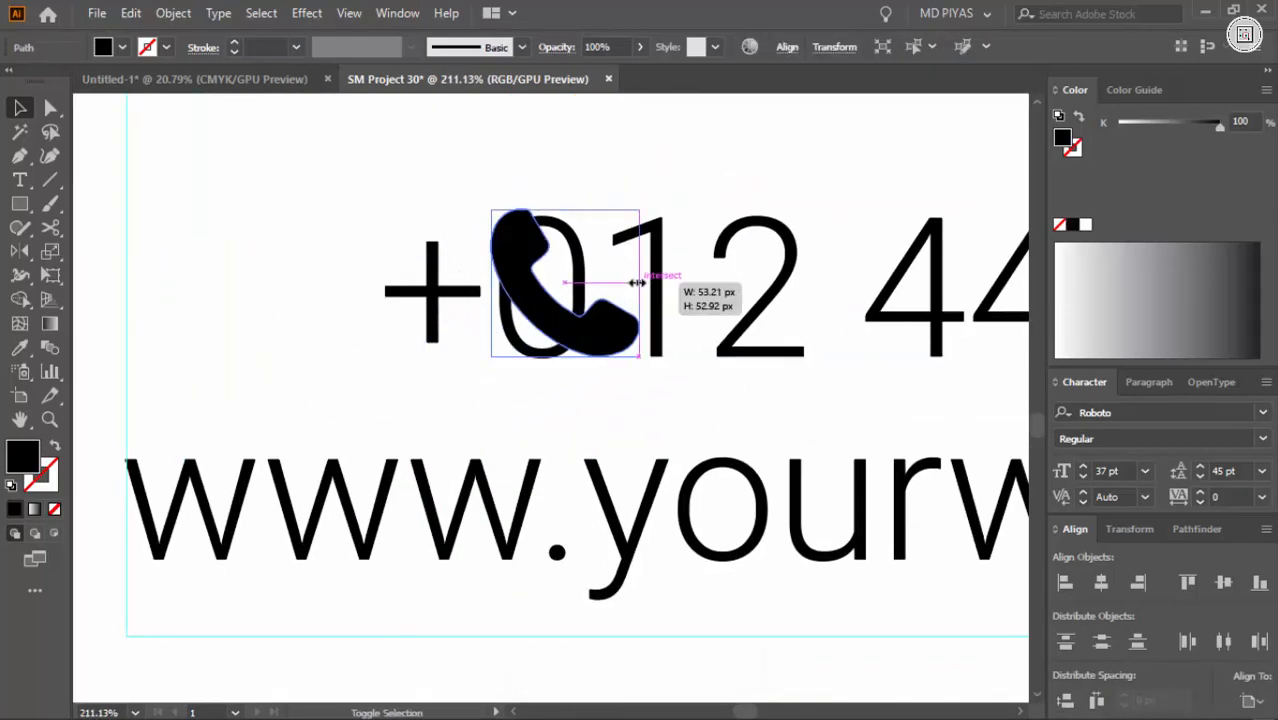
left_click_drag(637, 283, 632, 283)
left_click_drag(562, 295, 687, 301)
left_click_drag(687, 301, 454, 344)
left_click(588, 296)
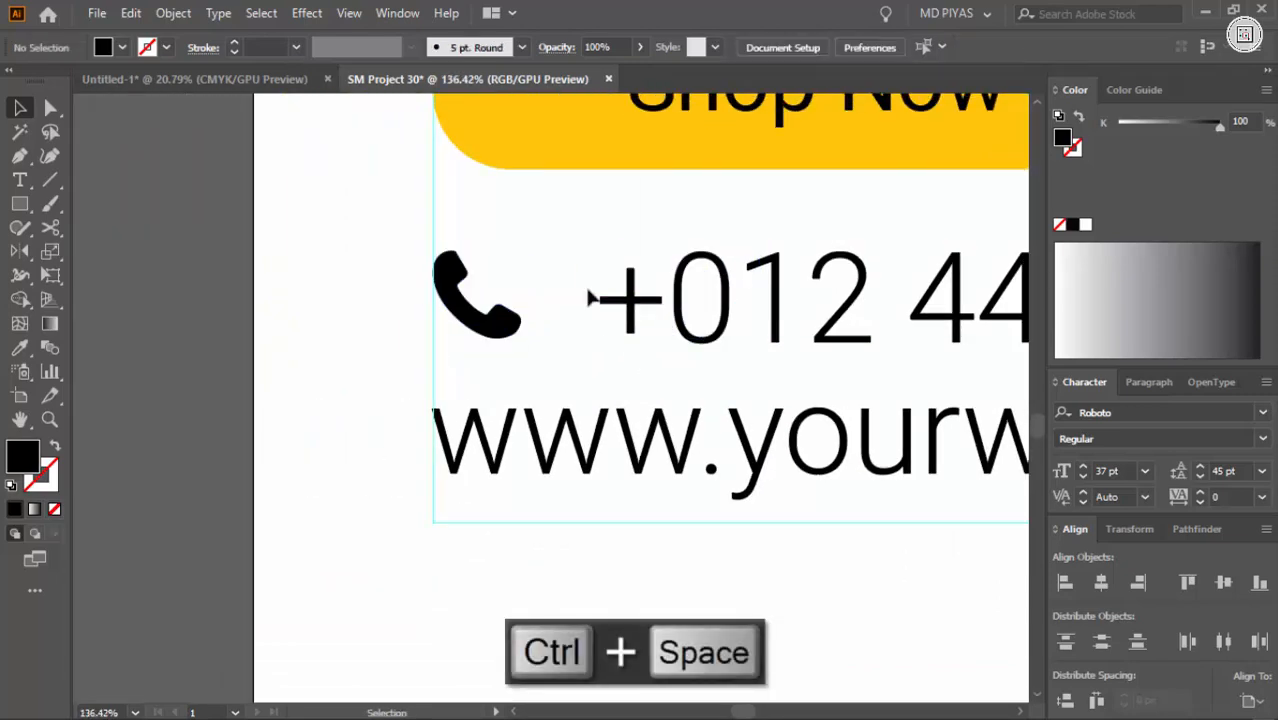
mouse_move(590, 296)
left_mouse_down()
mouse_move(605, 301)
mouse_move(594, 301)
left_mouse_up()
left_click(325, 357)
left_click_drag(322, 357, 200, 357)
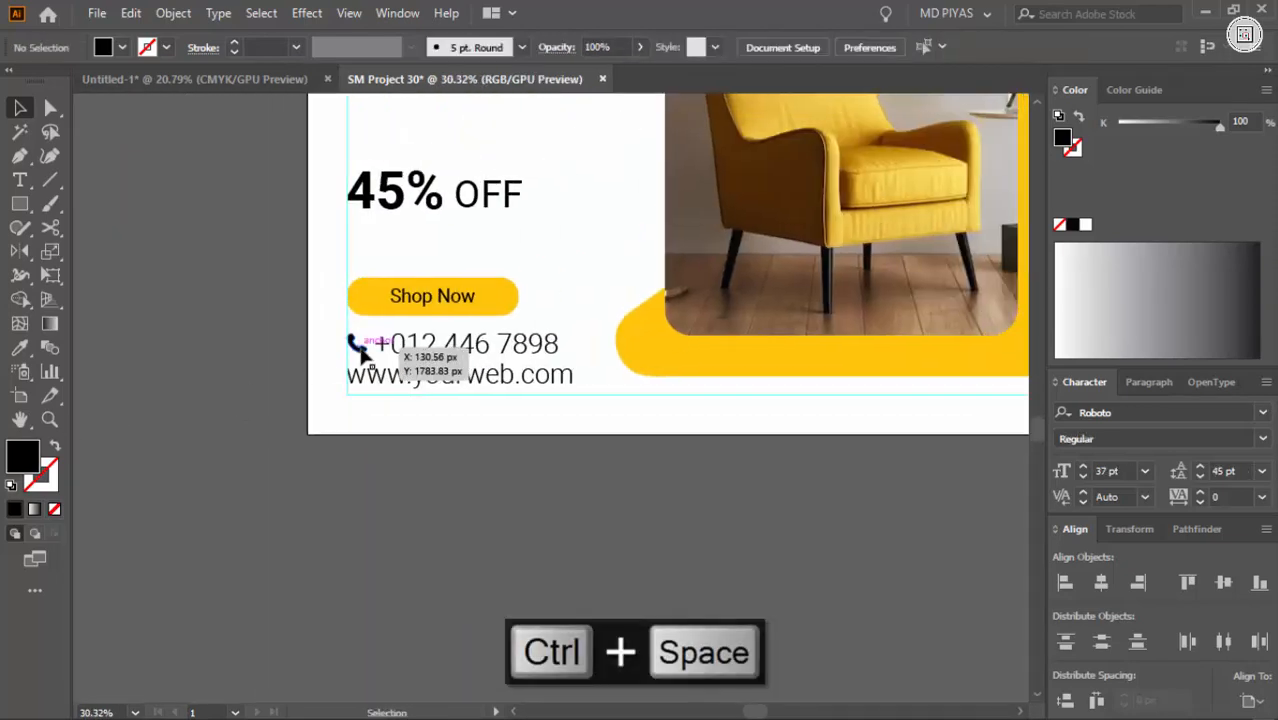
Step: Colour the phone icon with the Shop Now yellow using the Eyedropper
left_click(360, 348)
key("i")
left_click(364, 304)
key("v")
left_click(421, 498)
left_click_drag(415, 420, 510, 422, "ctrl+space")
Step: Zoom out and back in to compare the finished poster with the reference design
left_click(220, 266)
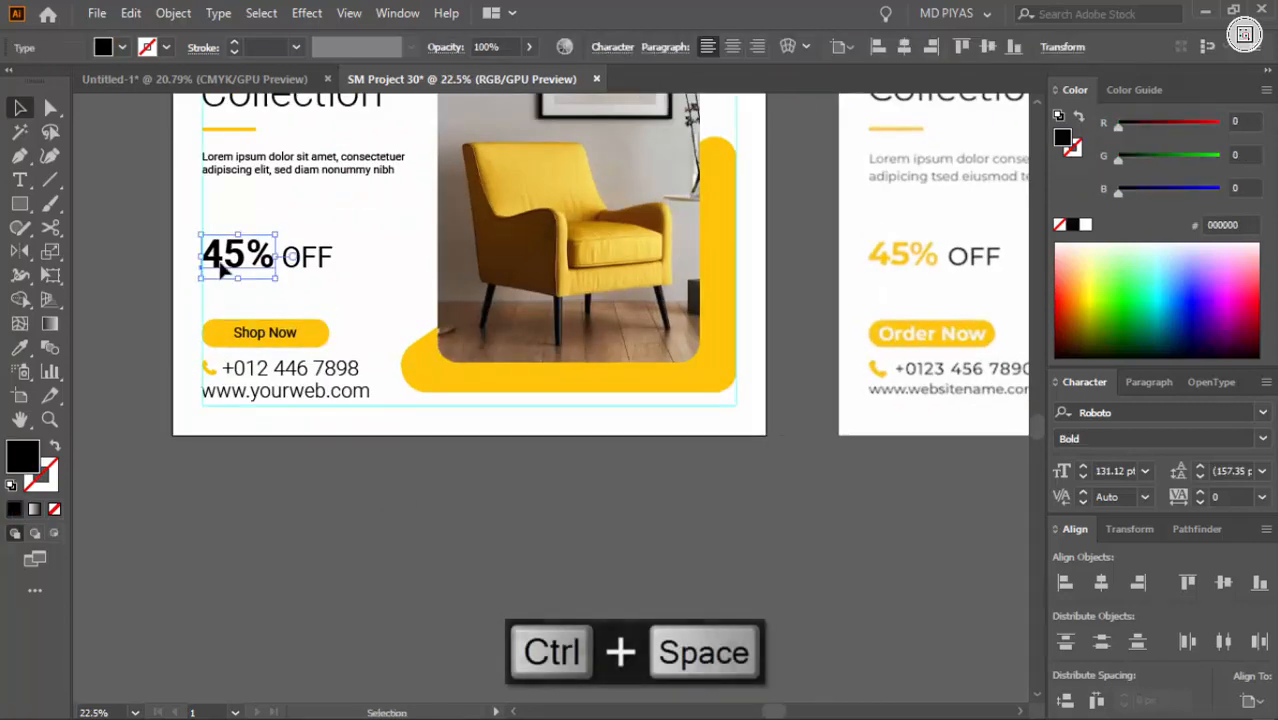
left_click(439, 457)
left_click_drag(439, 457, 260, 457, "ctrl+space")
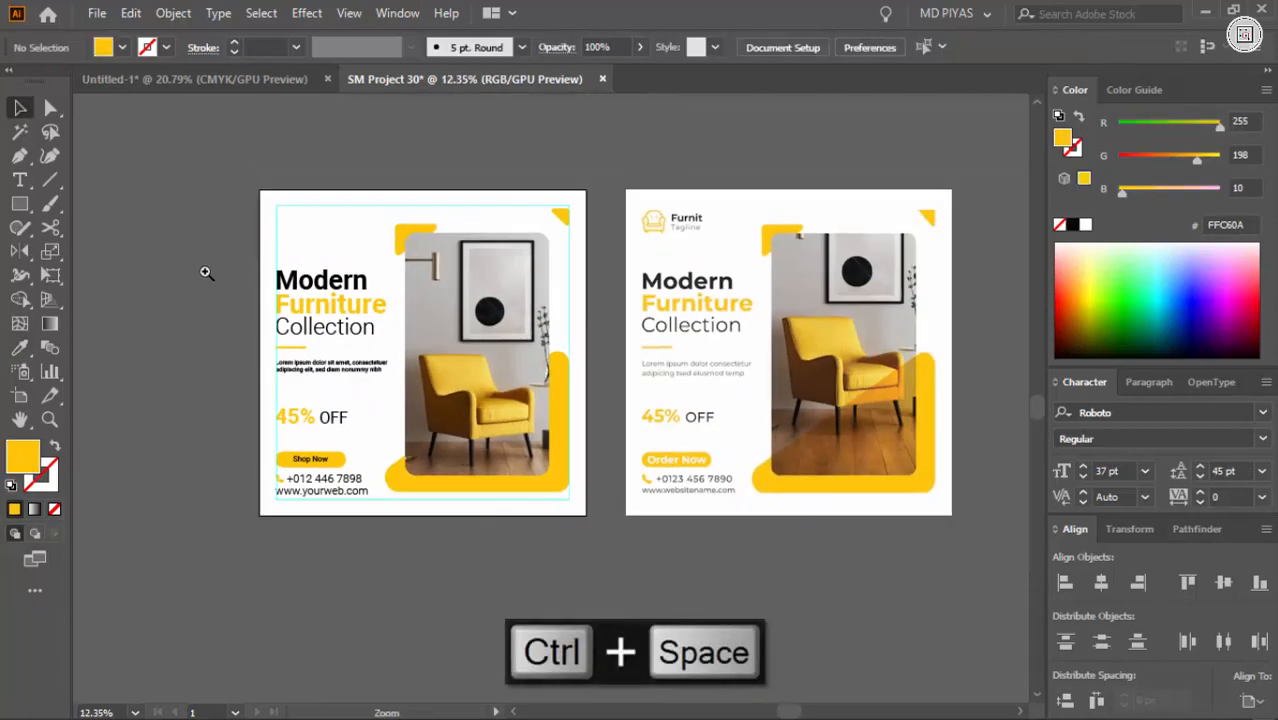
left_click_drag(205, 274, 330, 357, "ctrl+space")
Step: Add 'Logo Here' text beside the poster and set it in the Adelfa_ font
key("t")
left_click(210, 318)
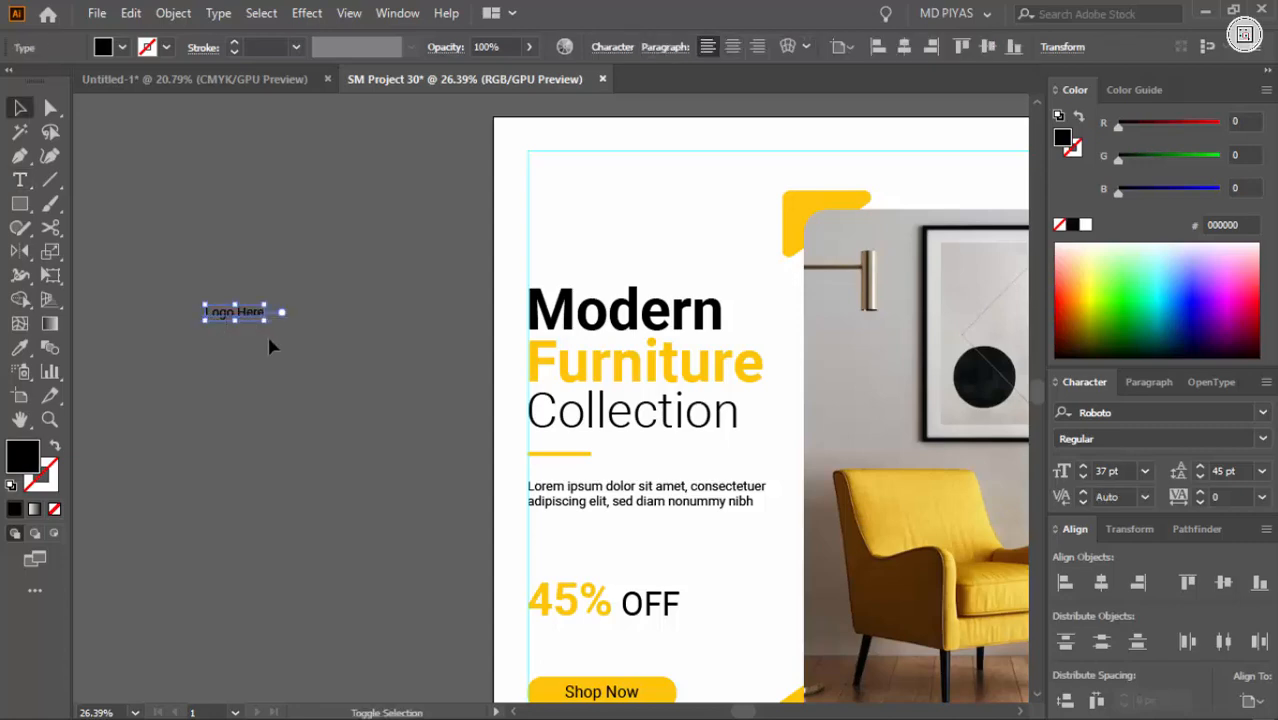
left_click(612, 47)
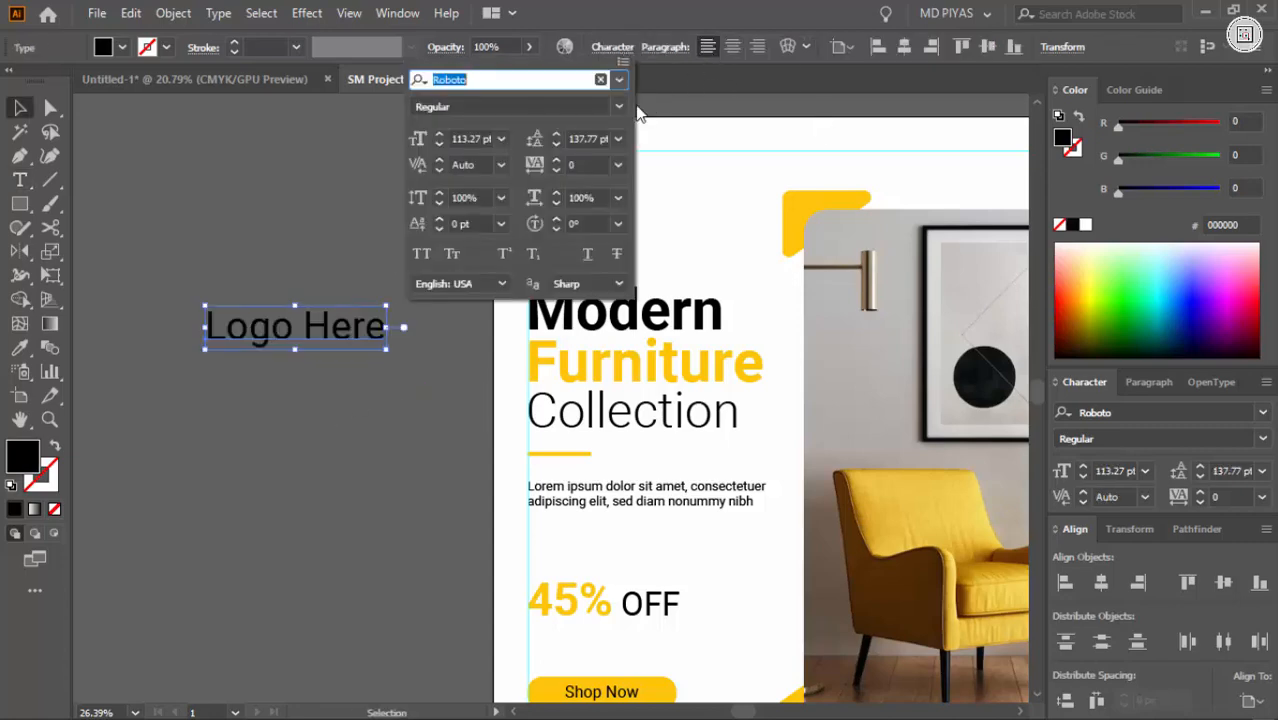
left_click(612, 78)
scroll(700, 372, "down", 3)
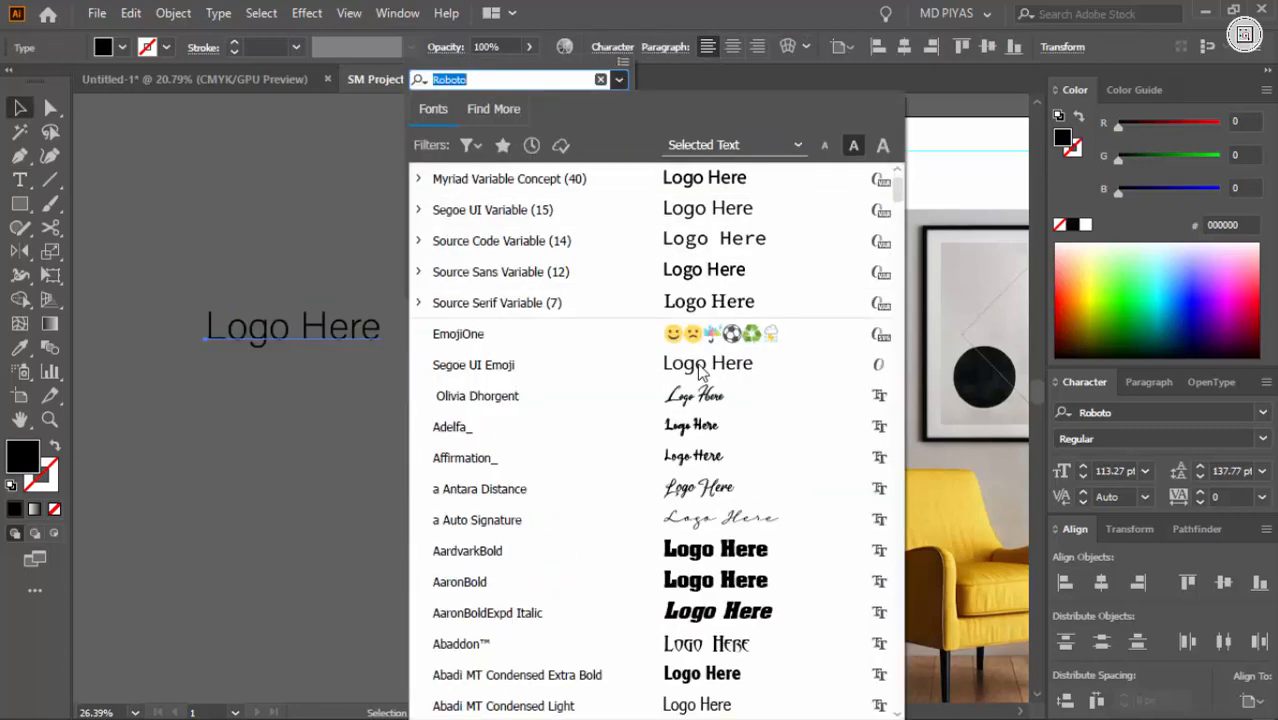
left_click(722, 427)
Step: Draw a small circle left of the text and move the logo onto the poster's top-left corner
left_click(294, 481)
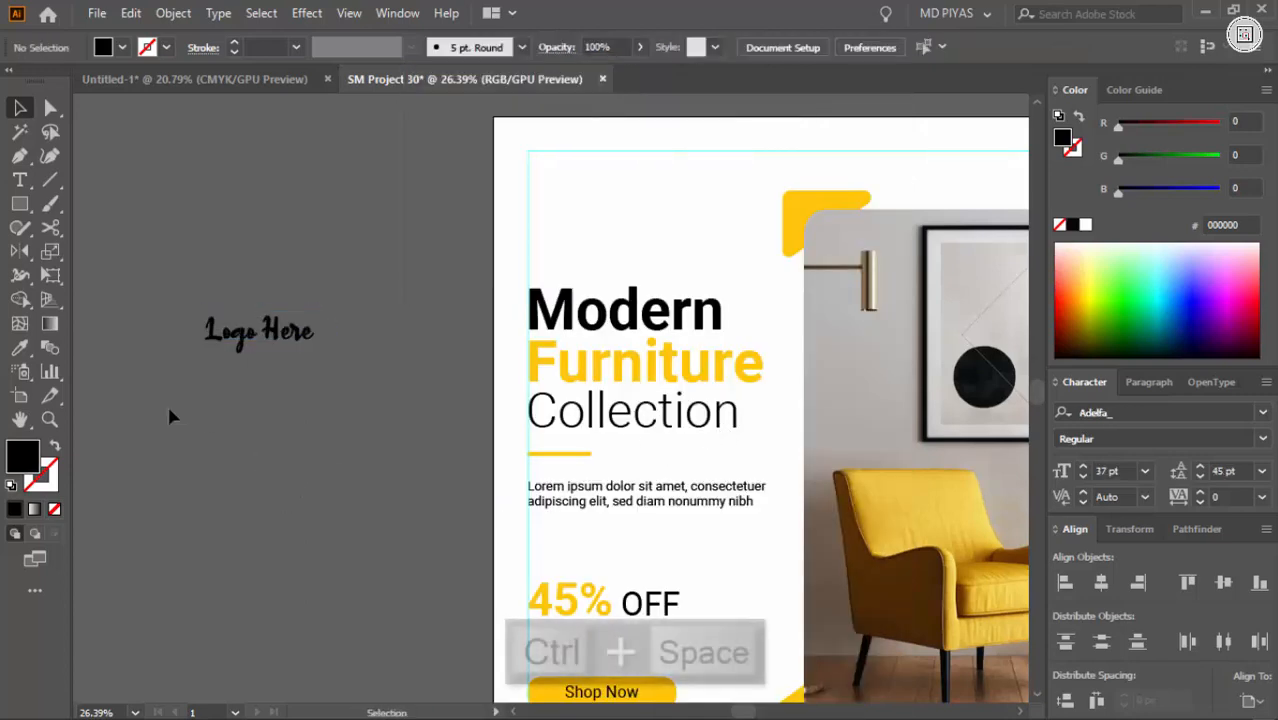
left_click_drag(171, 414, 417, 431, "ctrl+space")
key("l")
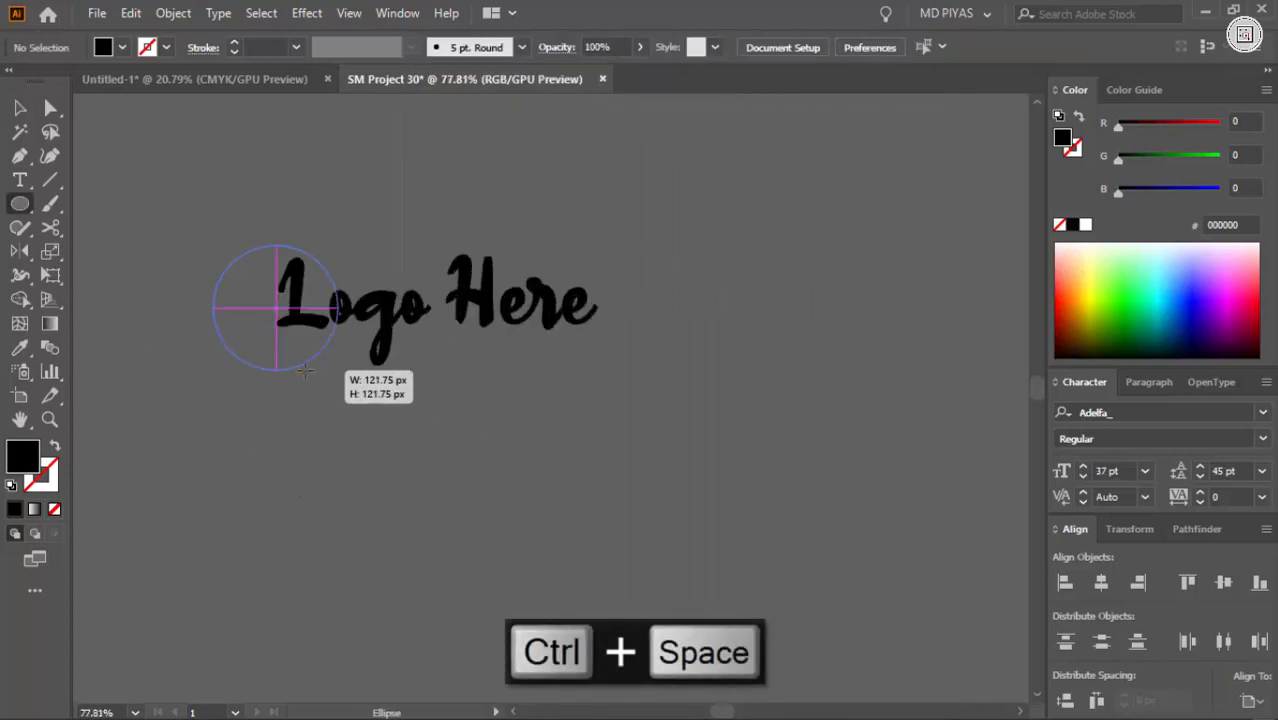
left_click_drag(305, 370, 323, 378)
left_click_drag(290, 330, 192, 322)
left_click_drag(400, 322, 365, 325)
left_click_drag(365, 325, 277, 453, "ctrl+space")
left_click_drag(440, 352, 600, 322)
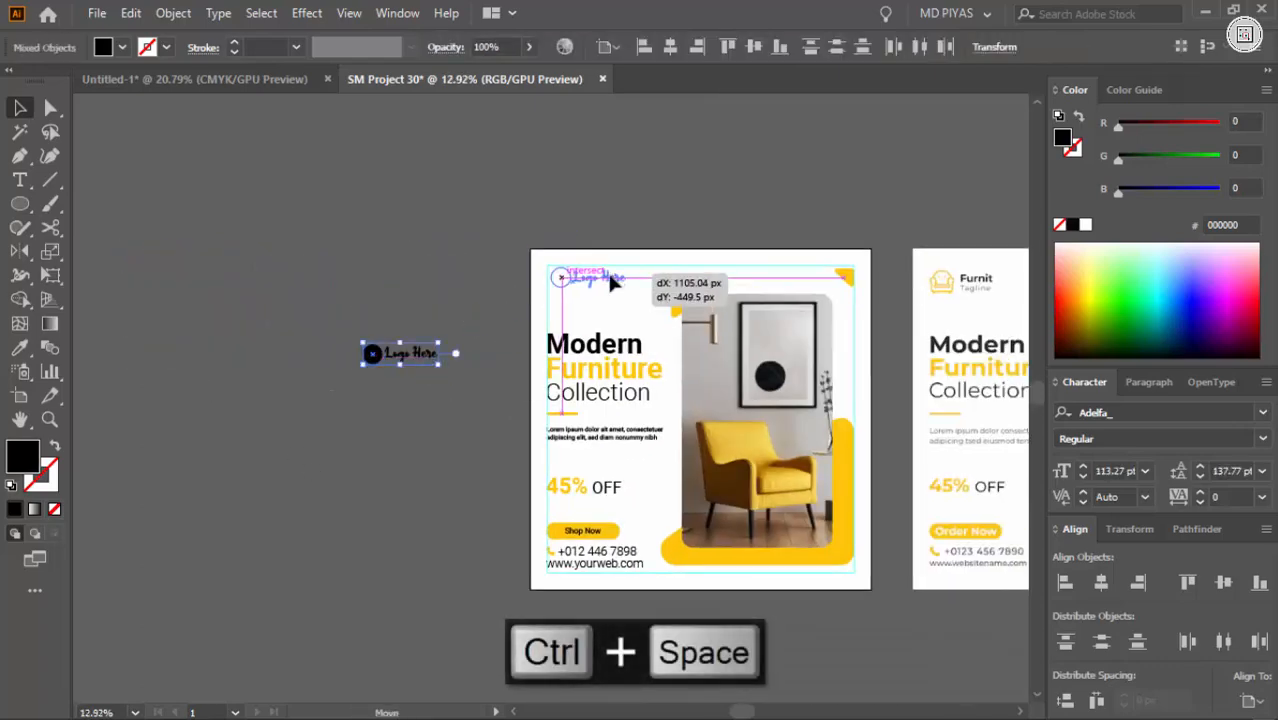
left_click_drag(631, 271, 720, 271, "ctrl+space")
Step: Give the circle and the word 'Here' the headline's yellow
left_click(420, 330)
left_click(238, 310)
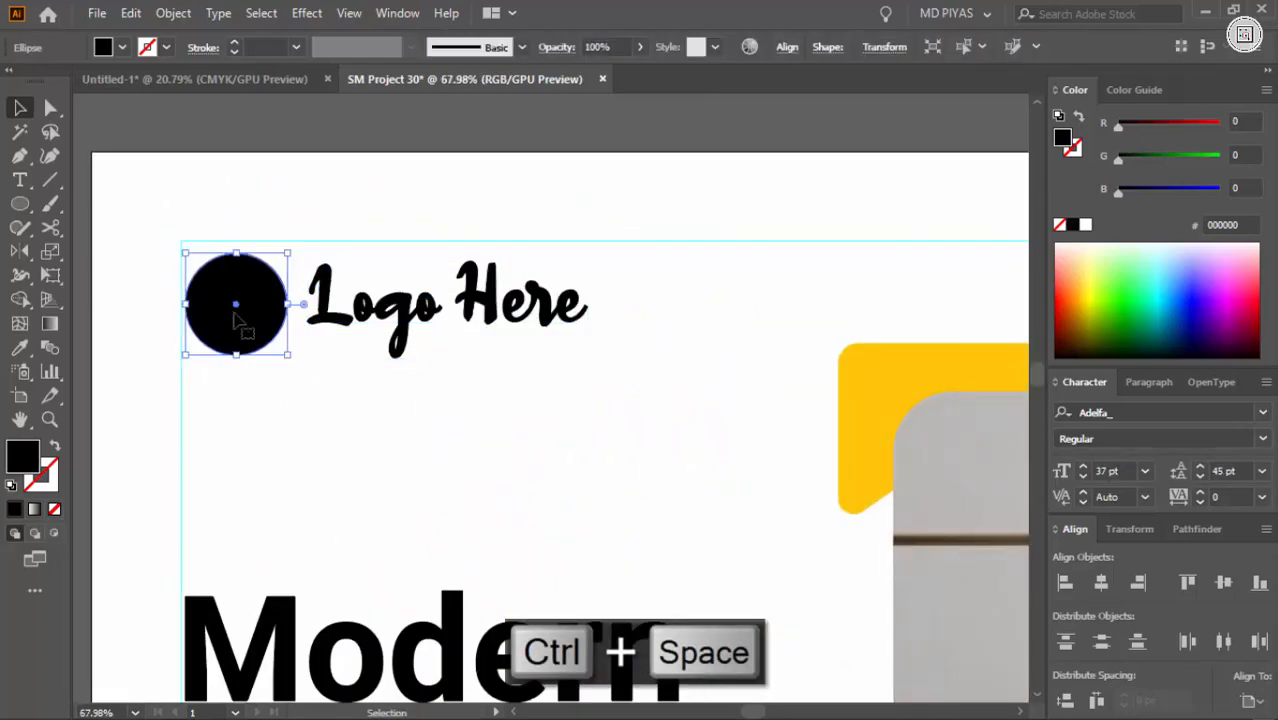
key("i")
left_click(868, 382)
key("t")
double_click(470, 320)
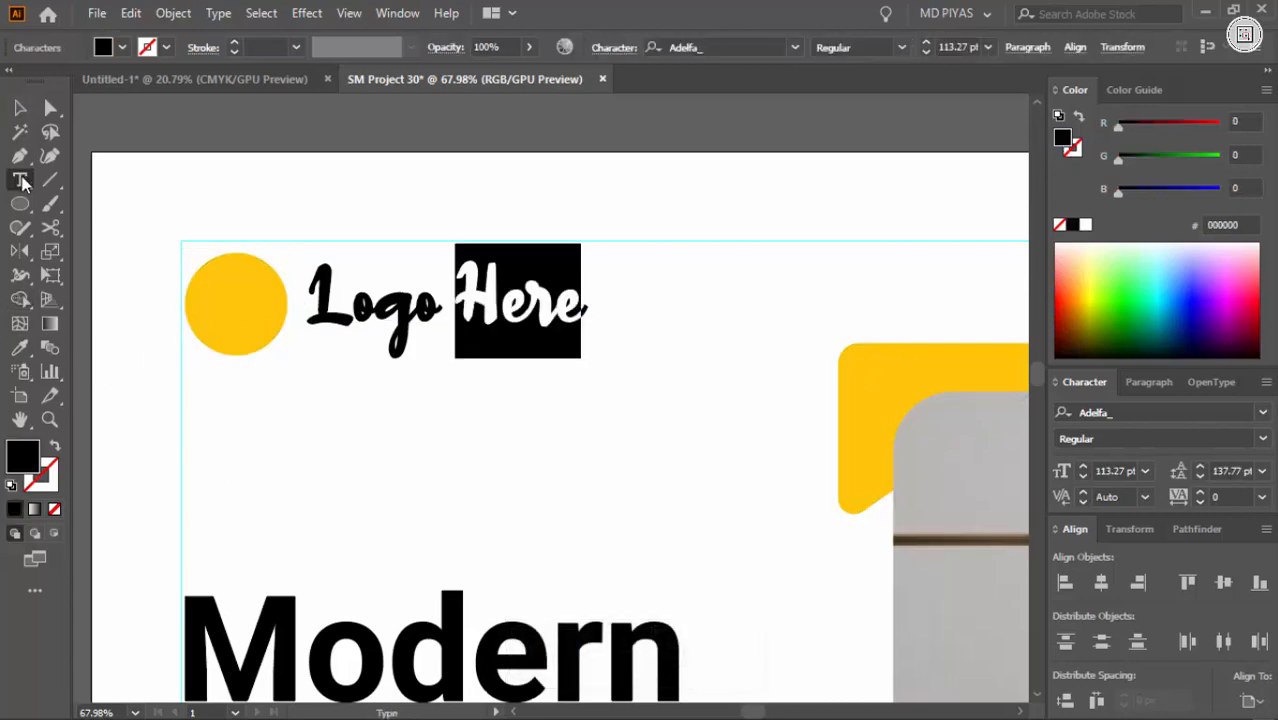
left_click(272, 344)
key("ctrl+z")
Step: Delete the reference poster and hide the guides
left_click(20, 108)
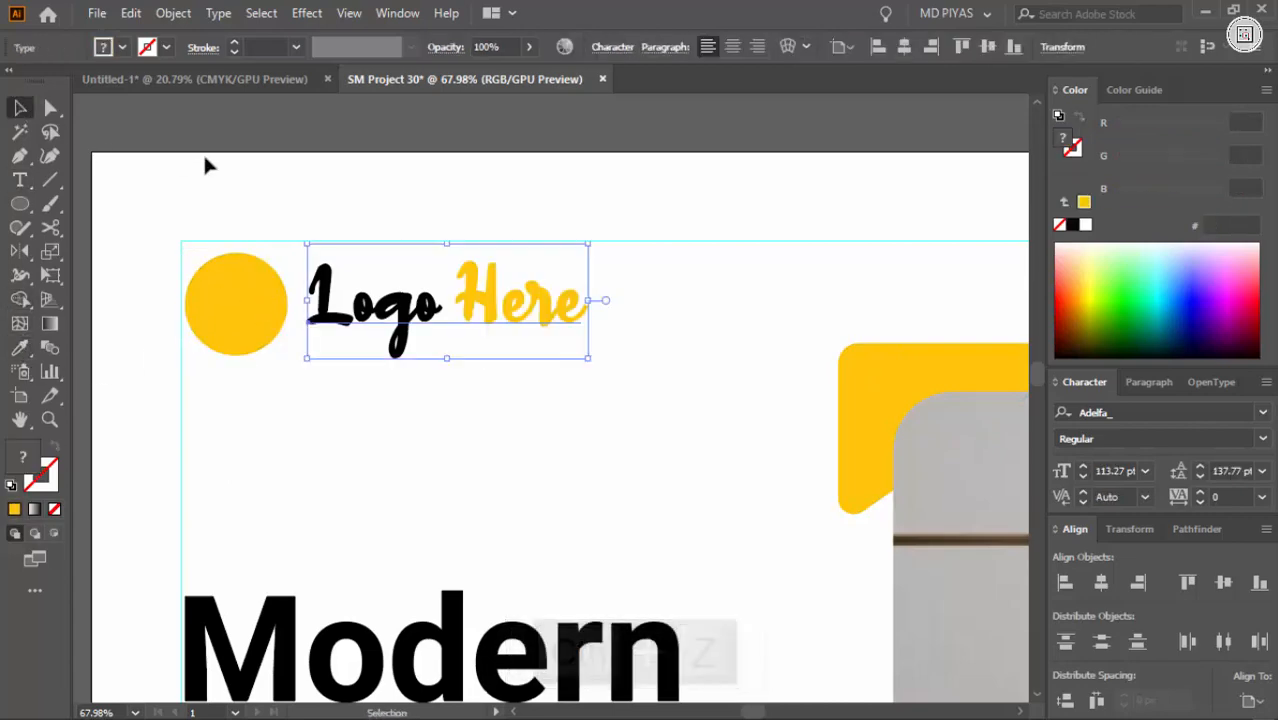
left_click(359, 349, "ctrl+alt+space")
left_click(585, 354)
key("Delete")
left_click_drag(387, 311, 556, 278, "space")
key("ctrl+;")
left_click_drag(556, 278, 574, 288, "space")
Step: Replace the call icon search with a Google Images search for 'nice white background'
left_click(866, 698)
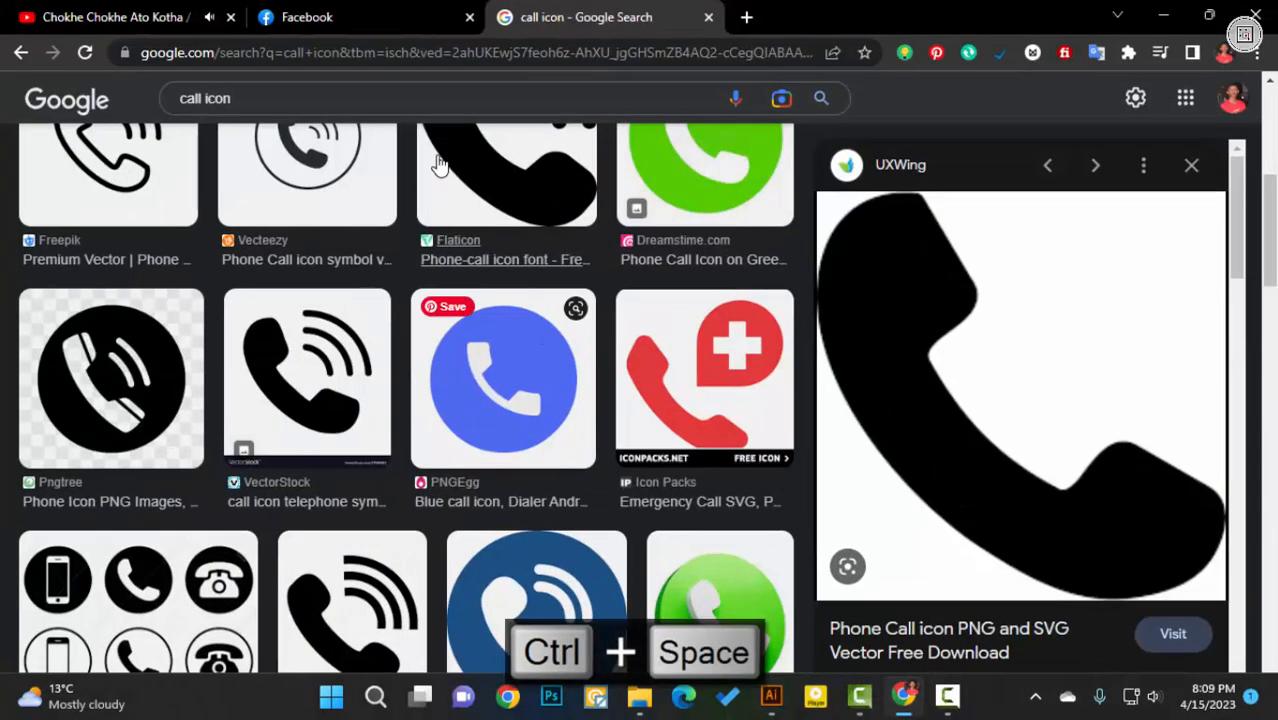
triple_click(257, 107)
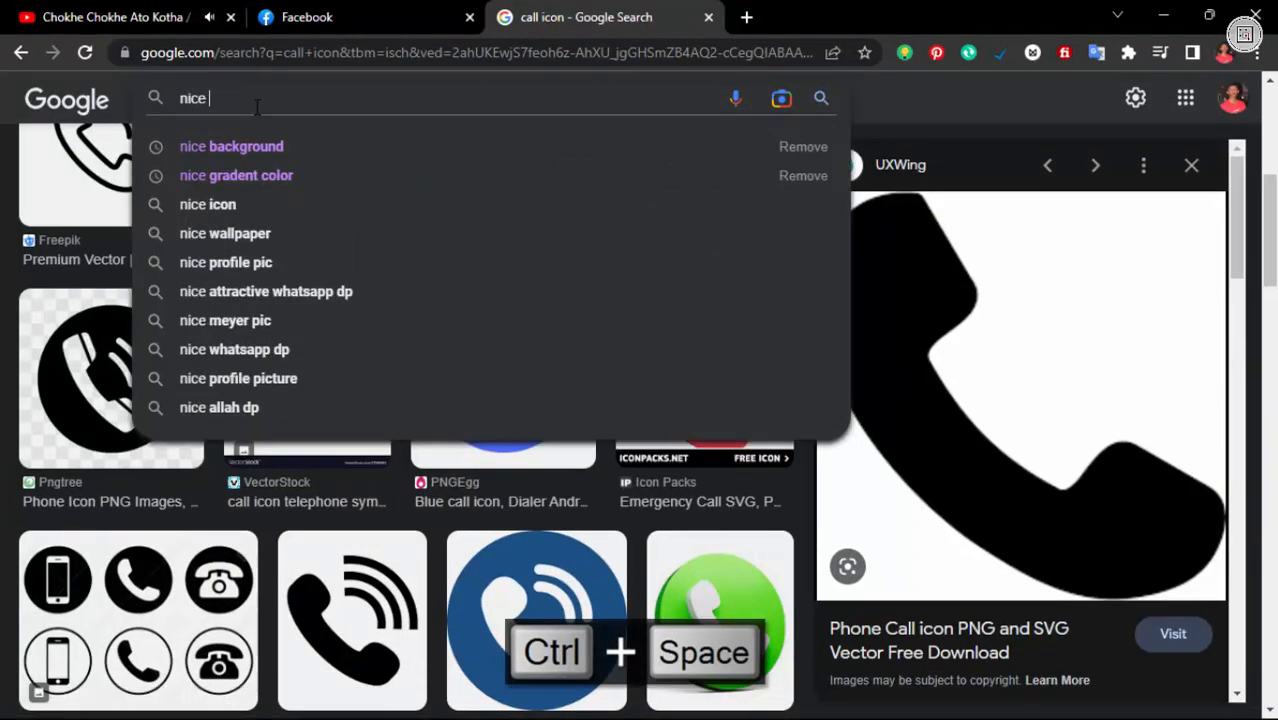
type("nice")
key("Down")
key("Return")
scroll(713, 399, "down", 5)
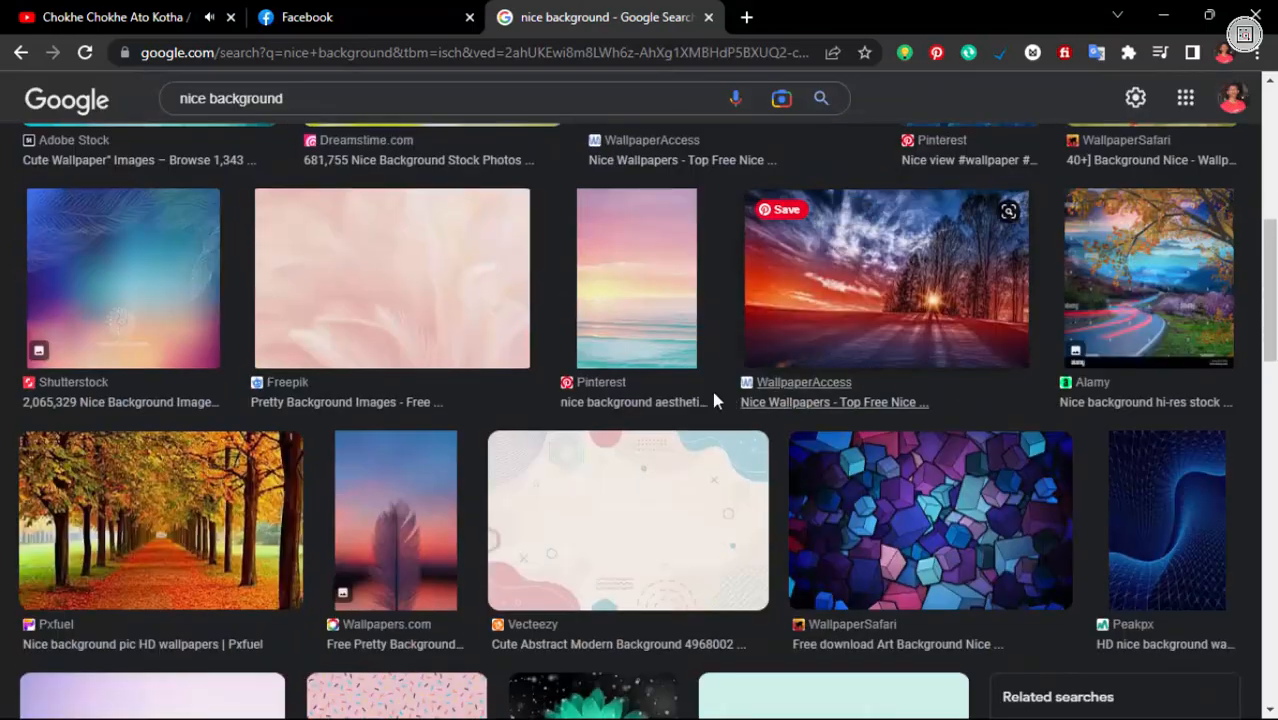
scroll(713, 399, "down", 12)
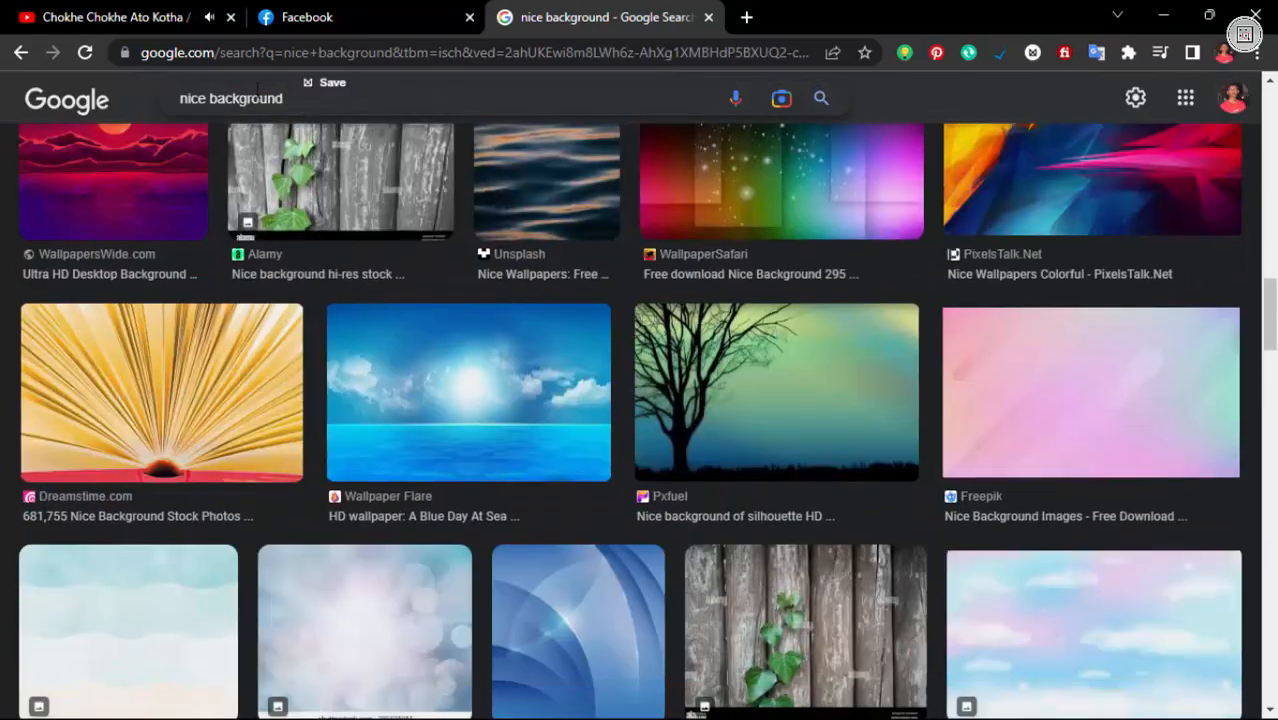
left_click(207, 98)
type("whi")
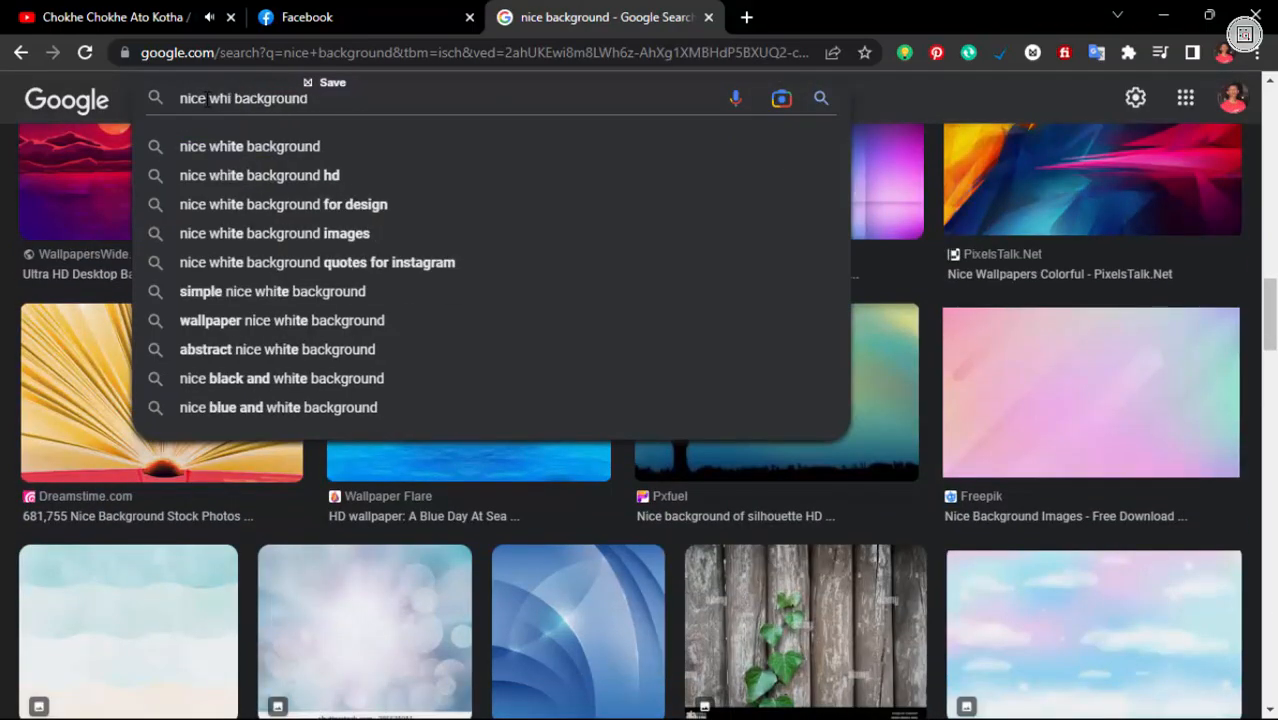
key("Down")
key("Return")
Step: Preview the White Abstract Freepik image and copy it
left_click(758, 327)
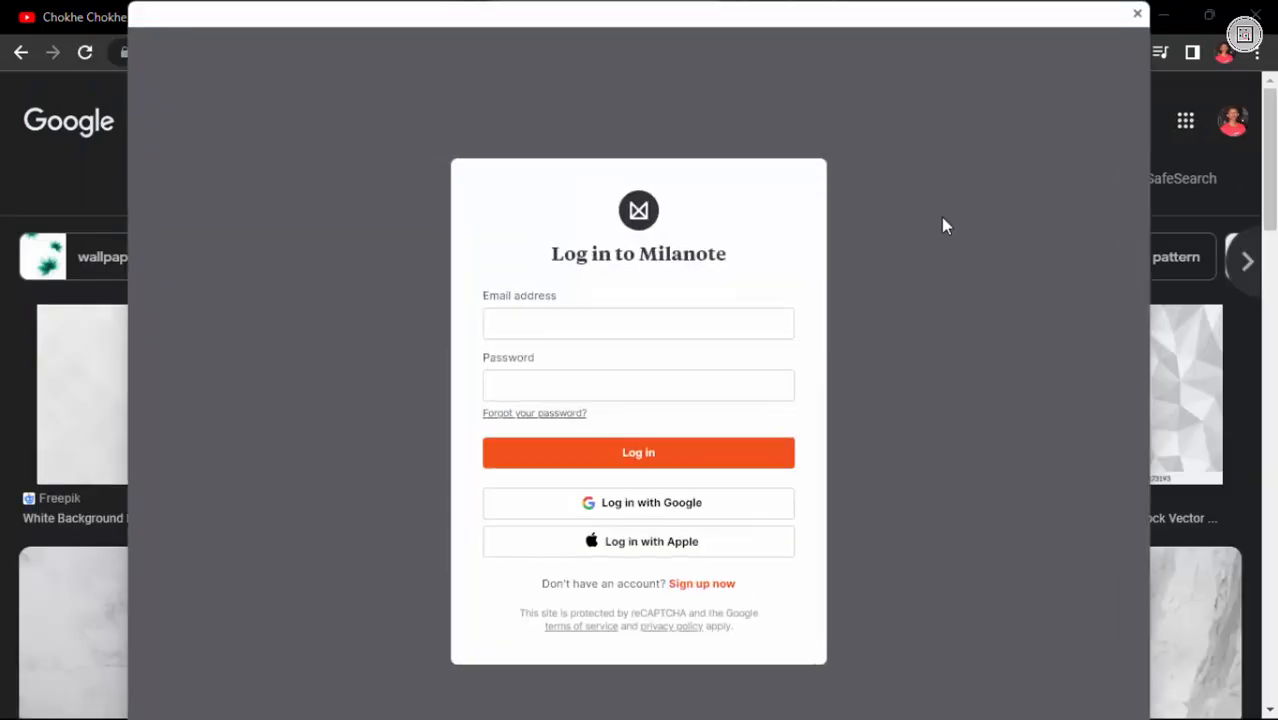
left_click(1137, 14)
scroll(567, 460, "down", 5)
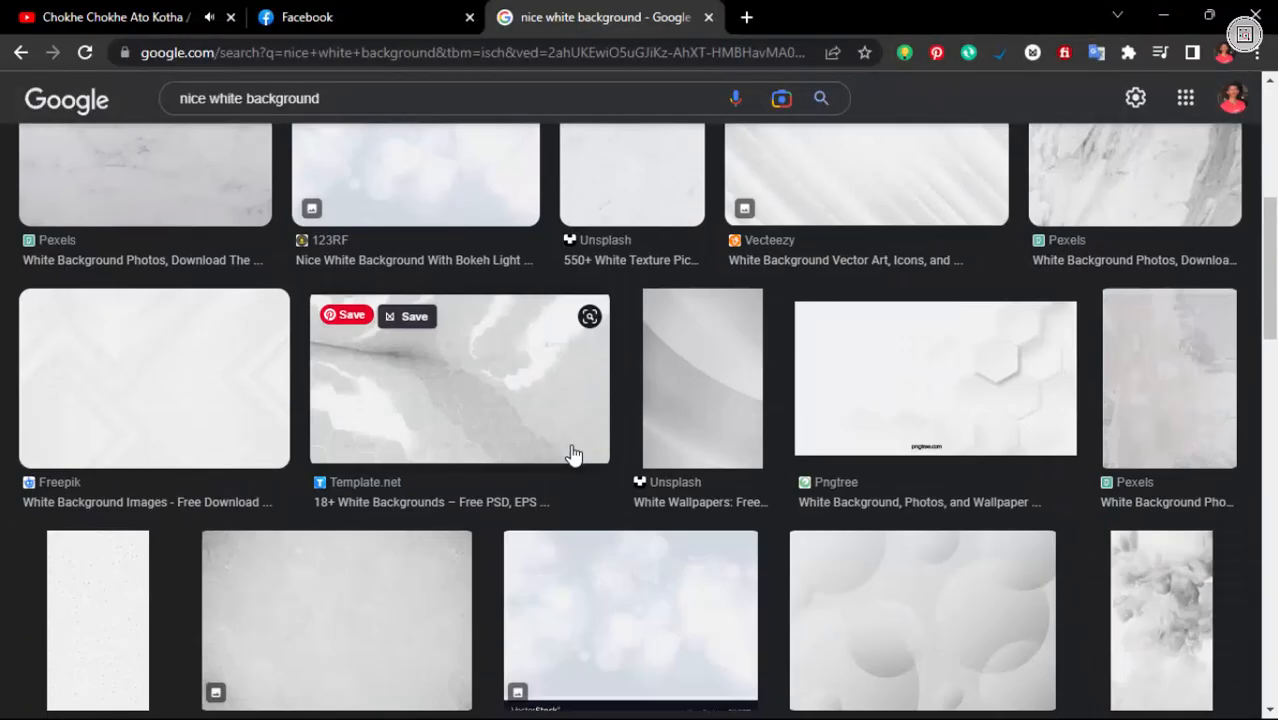
scroll(572, 455, "down", 10)
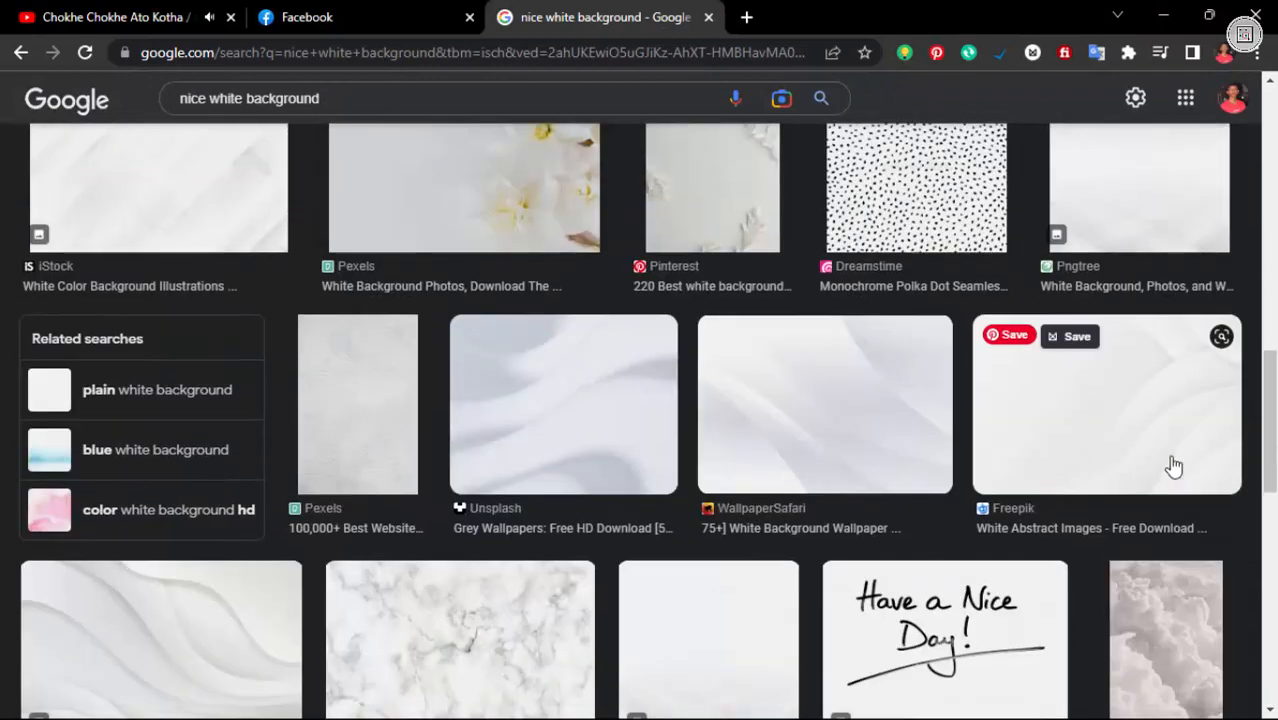
left_click(1170, 465)
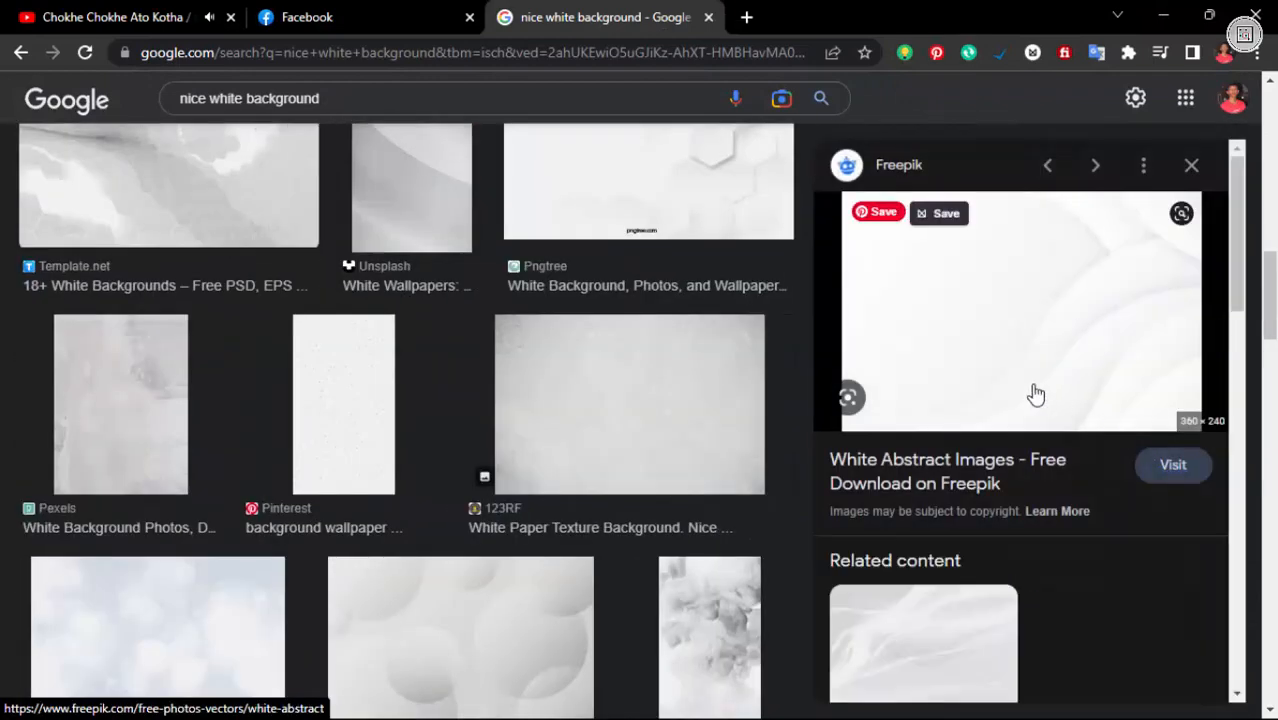
right_click(1010, 300)
left_click(1040, 514)
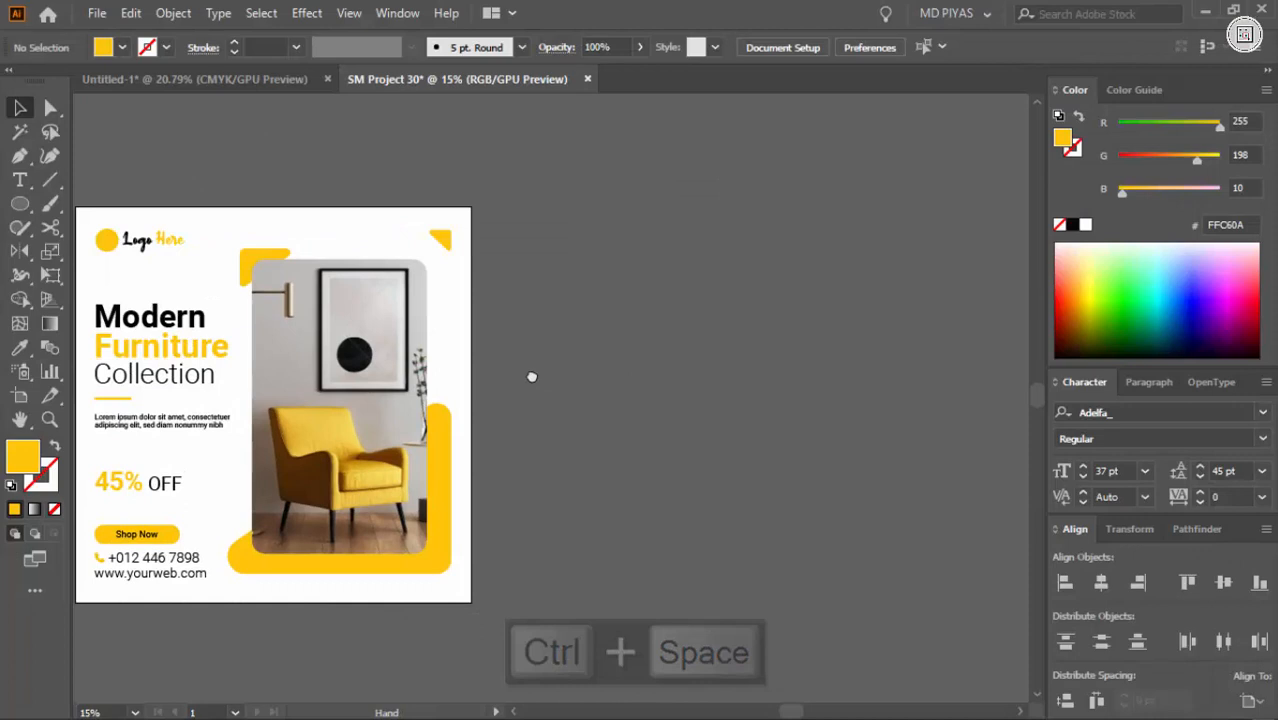
Step: Paste the white background image, rotate it to portrait, and size it 2000 × 2000 px
left_click_drag(532, 377, 478, 361)
key("ctrl+v")
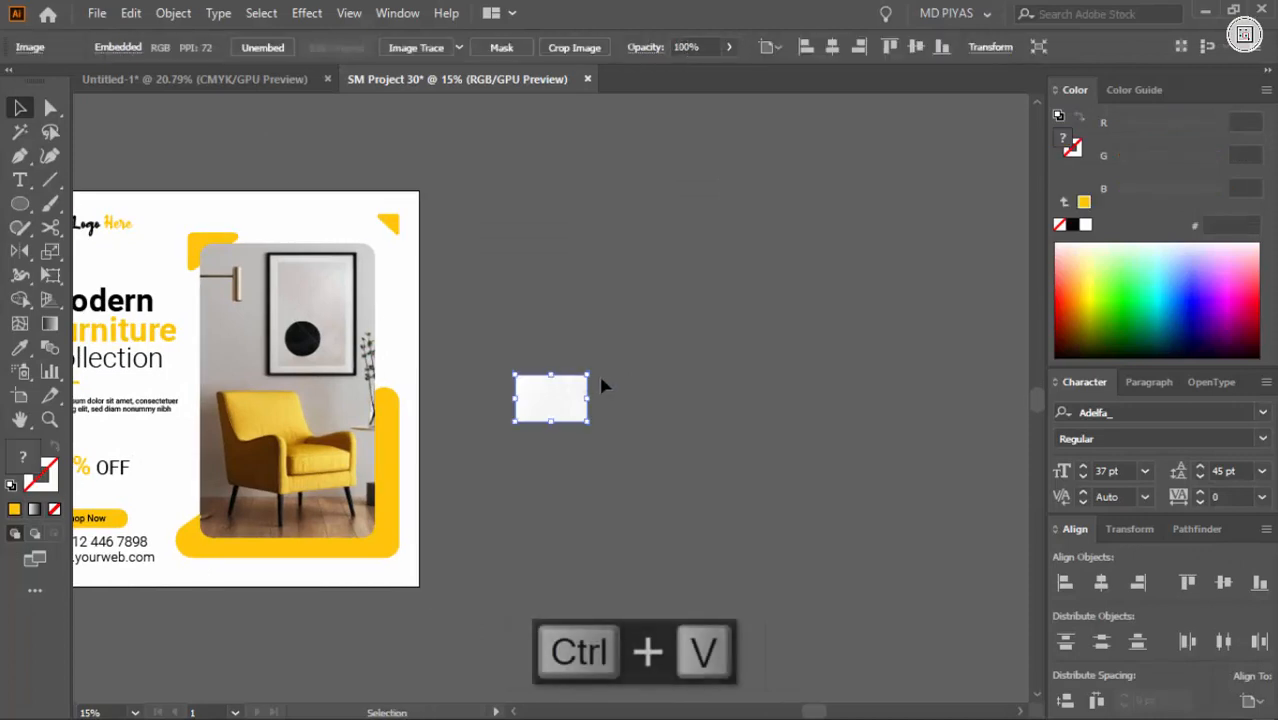
left_click_drag(595, 367, 582, 450)
left_click_drag(529, 430, 786, 421)
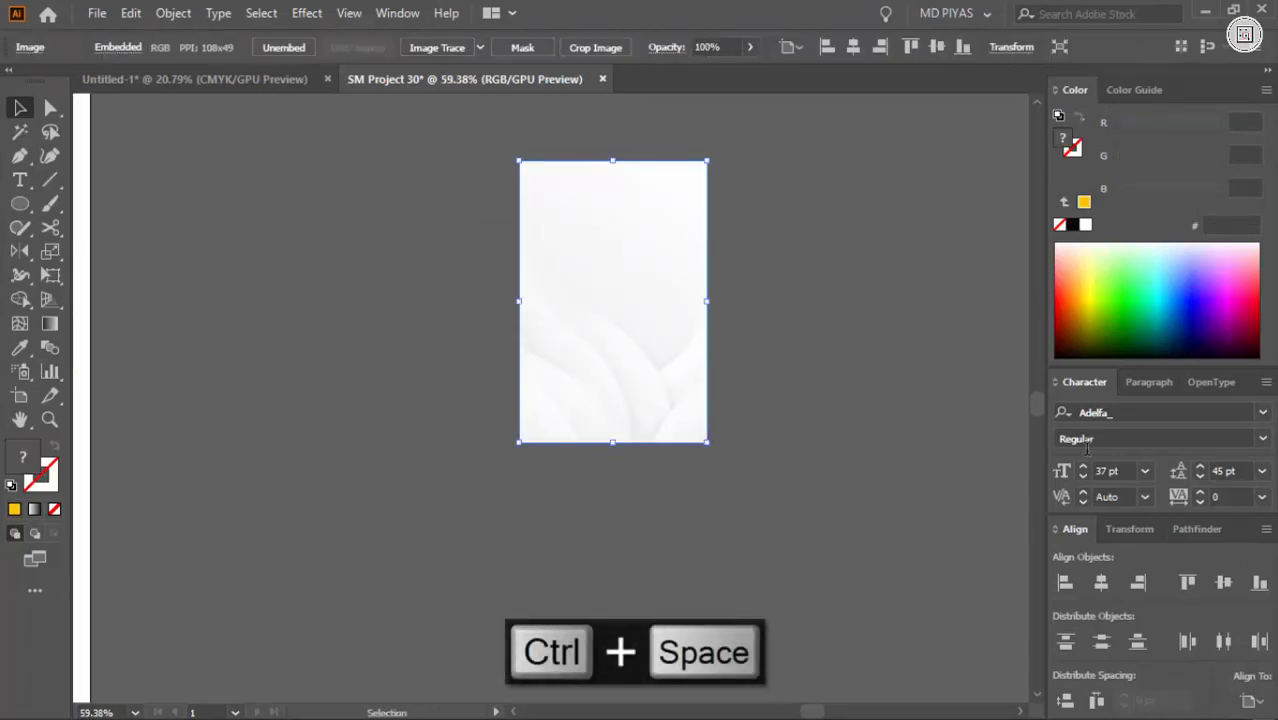
left_click(1128, 530)
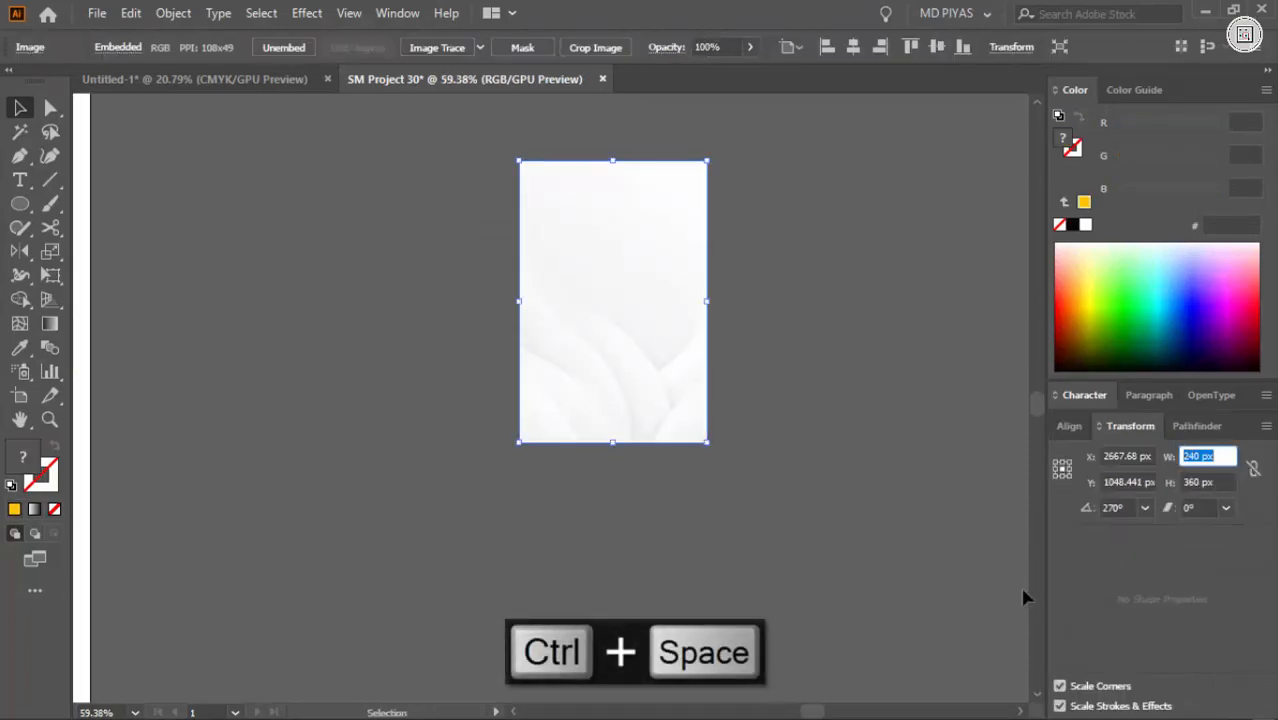
type("2000")
key("Tab")
type("2000")
key("Return")
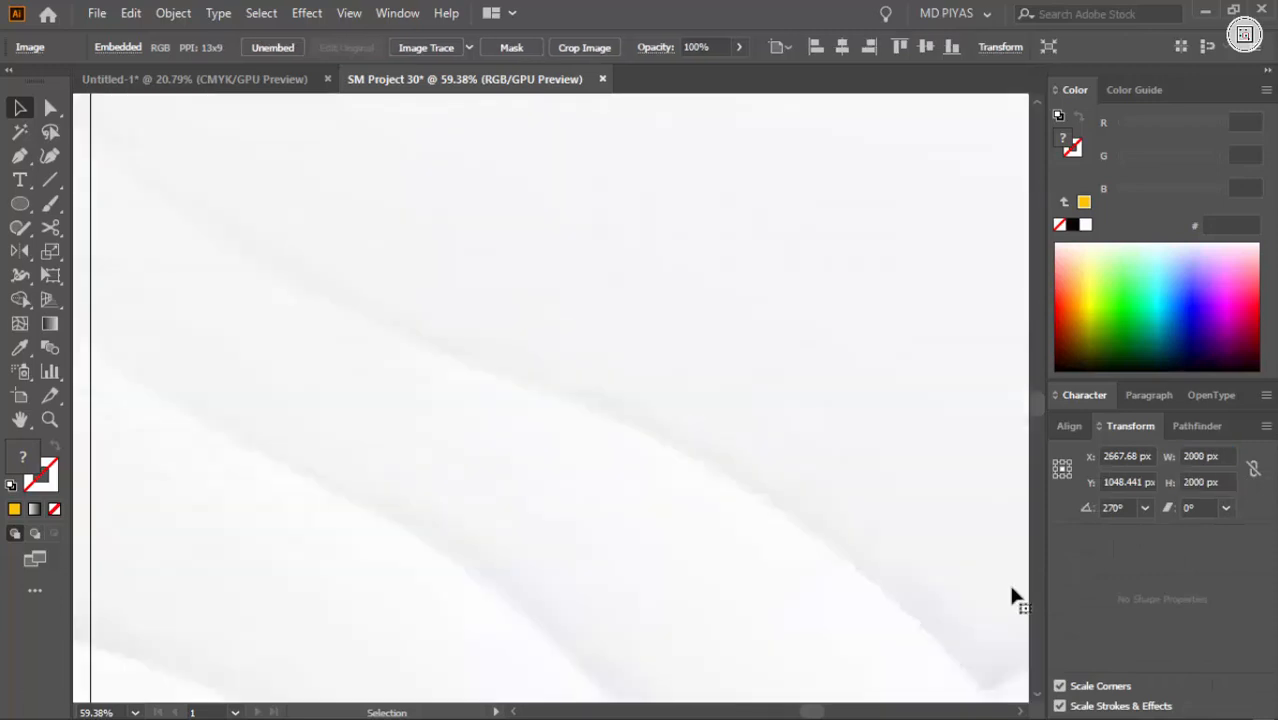
Step: Centre the background image on the artboard and send it behind the poster artwork
left_click(1071, 422)
left_click(1104, 537)
left_click(1223, 538)
left_click(850, 480)
left_click_drag(696, 466, 375, 440)
left_click_drag(319, 497, 579, 441)
left_click(578, 441)
key("ctrl+shift+bracketleft")
Step: Group the selected poster artwork, keeping it in place on the artboard
left_click(836, 357)
key("ctrl+space")
left_click_drag(836, 357, 737, 649)
key("ctrl+g")
left_click_drag(480, 456, 892, 456)
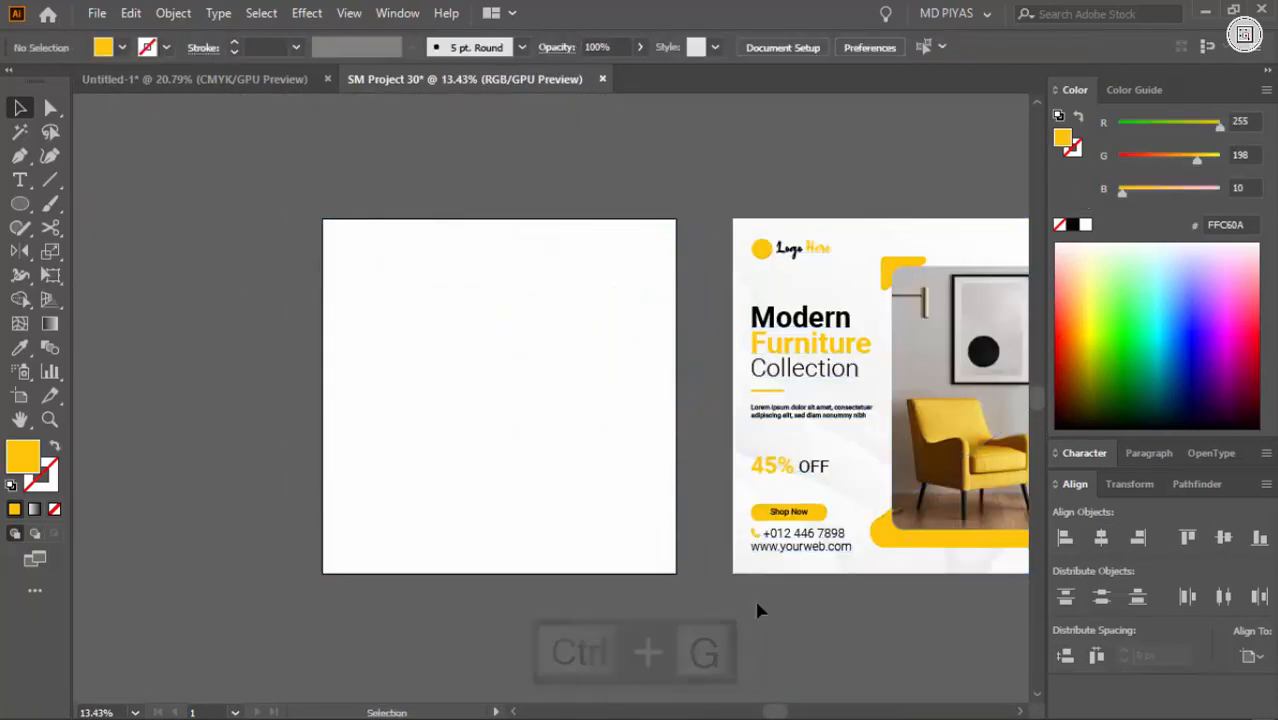
key("ctrl+z")
Step: Draw a 2000 × 2000 px white rectangle centred on the artboard
key("m")
left_click(711, 400)
type("2")
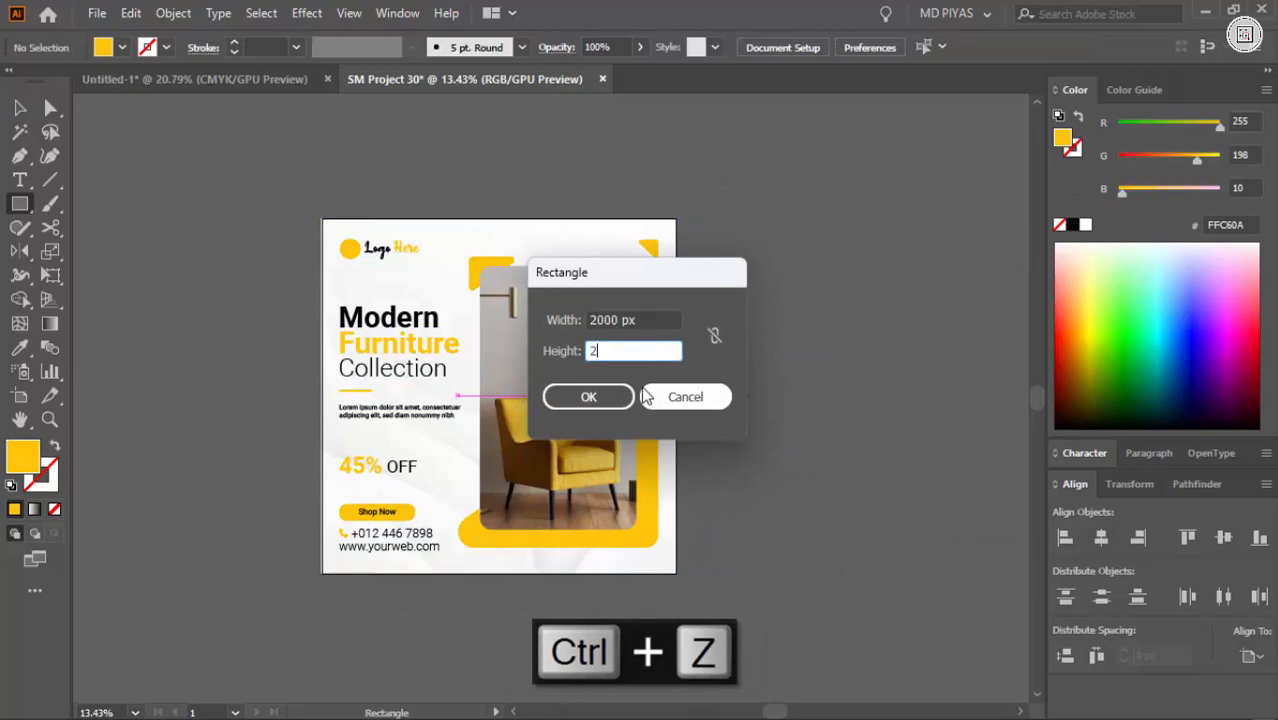
type("000")
key("Return")
key("v")
left_click(1085, 224)
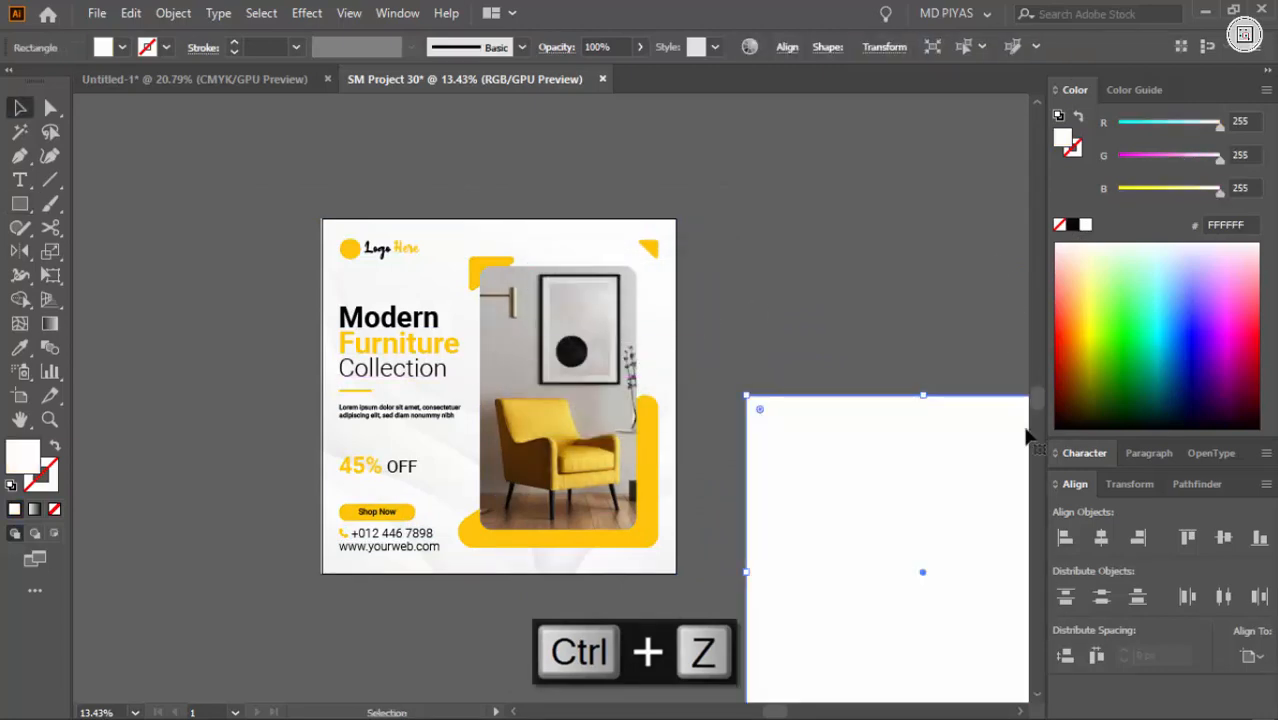
left_click(1101, 538)
left_click(1222, 538)
left_click(762, 337)
Step: Select all the artwork and make a clipping mask to the white square
key("ctrl+a")
right_click(635, 426)
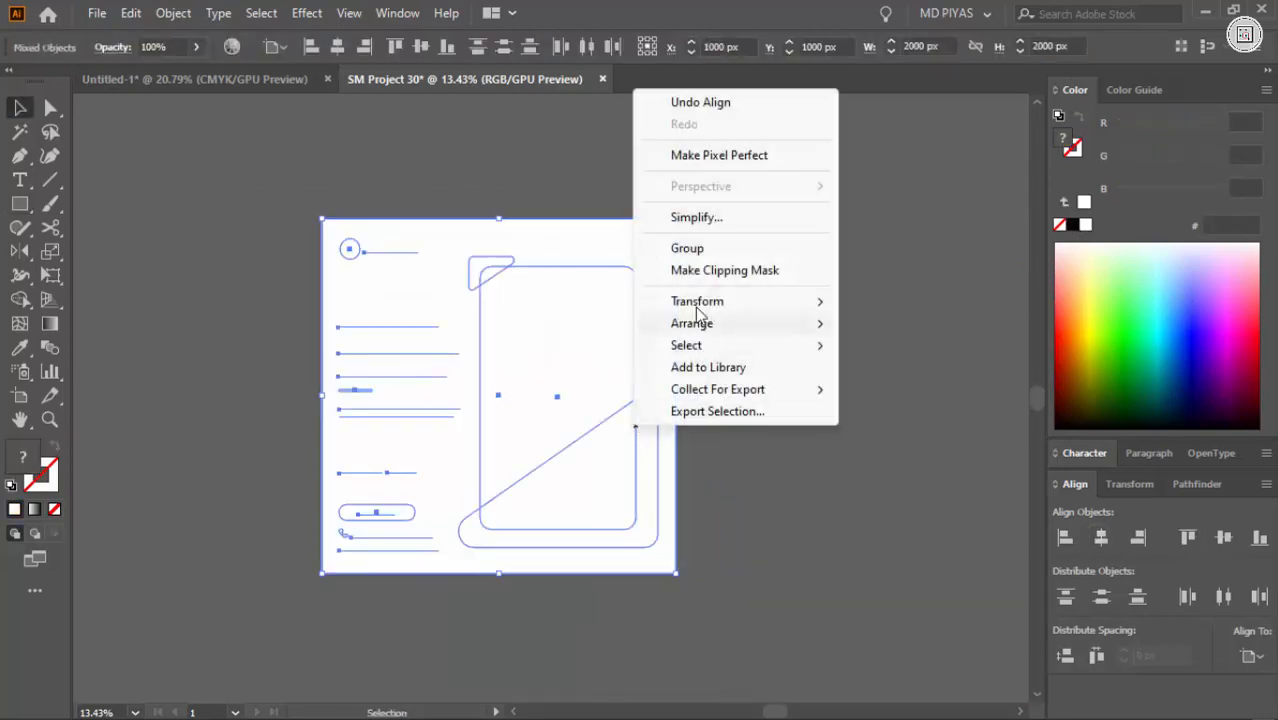
left_click(724, 271)
left_click(679, 420)
key("ctrl+space")
left_click(584, 404)
key("f")
key("f")
left_click_drag(759, 237, 910, 294)
left_click_drag(368, 420, 516, 360)
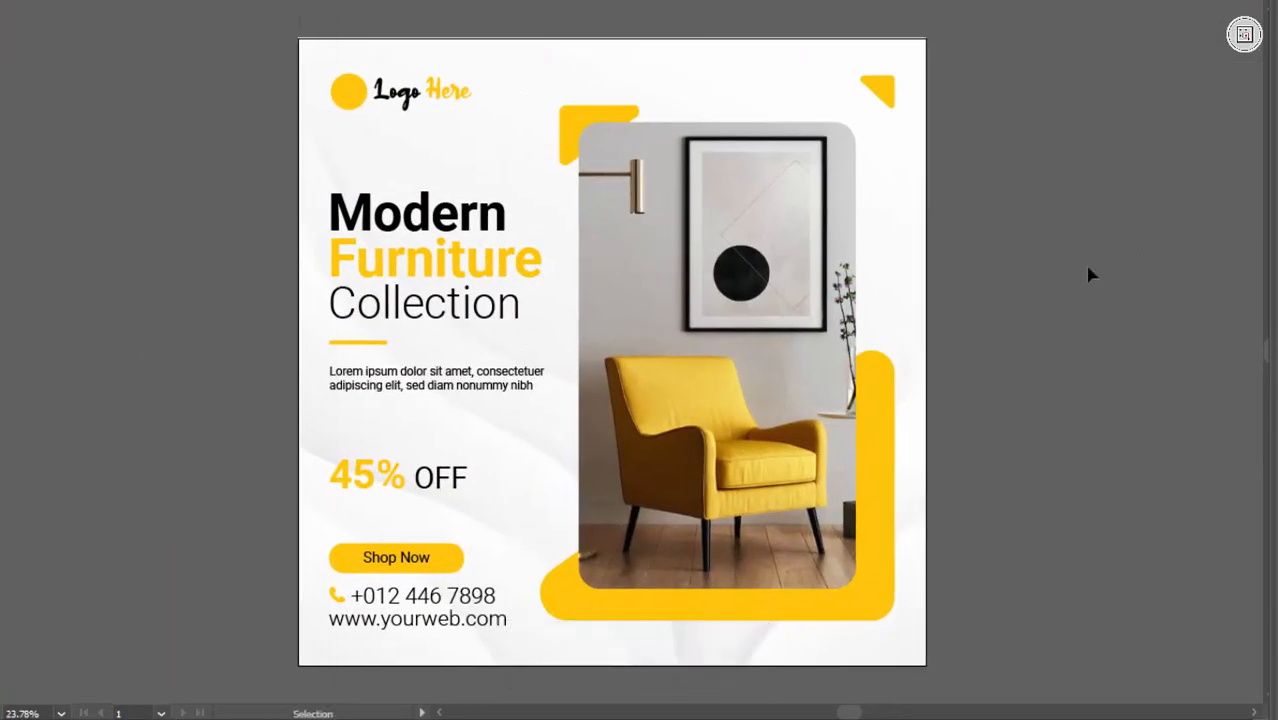
key("f")
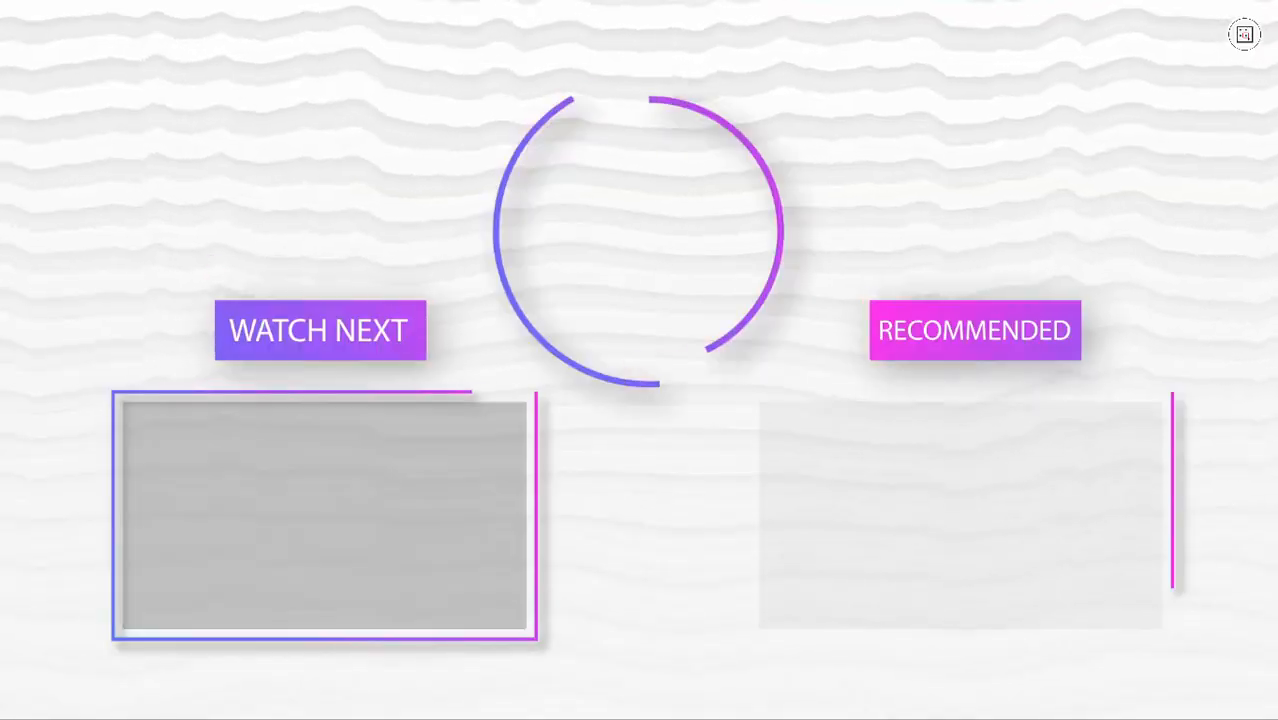